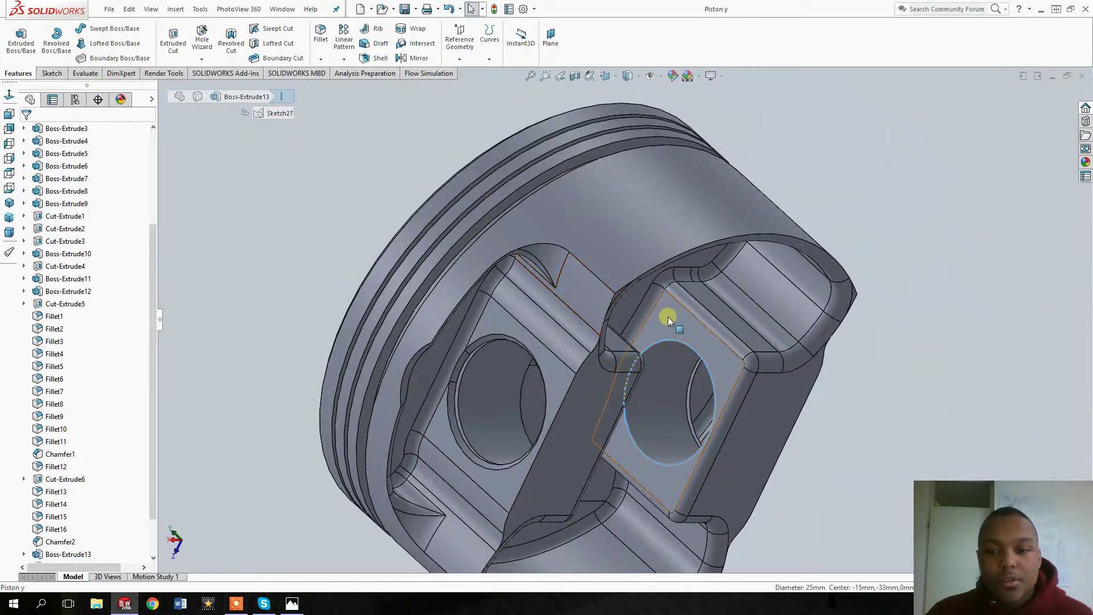
{"action": "left_click", "coordinate": [668, 316]}
{"action": "left_click", "coordinate": [22, 46]}
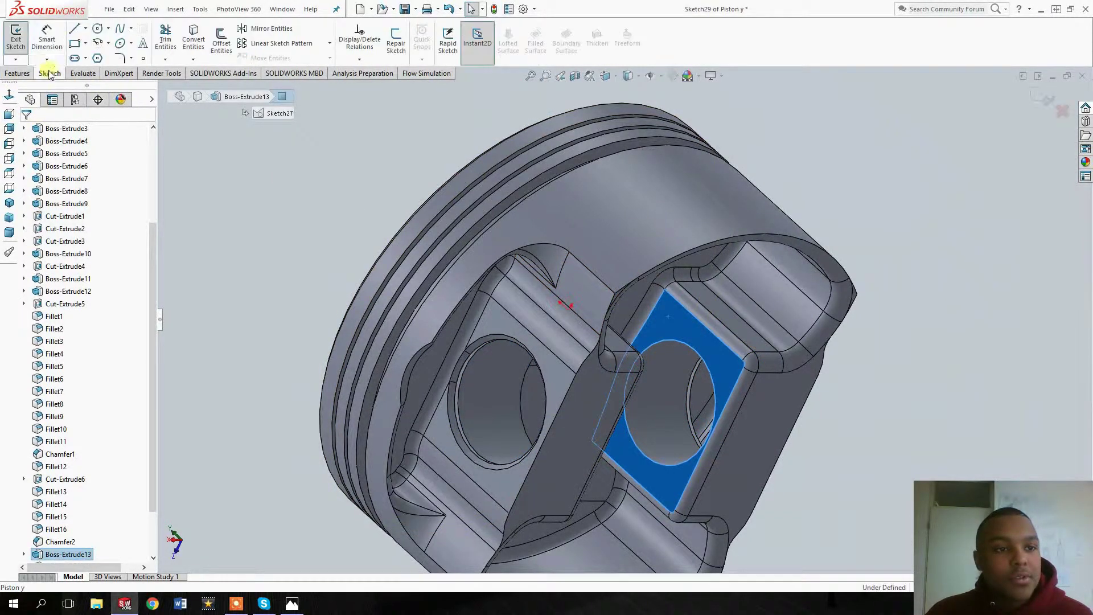
{"action": "left_click", "coordinate": [16, 38]}
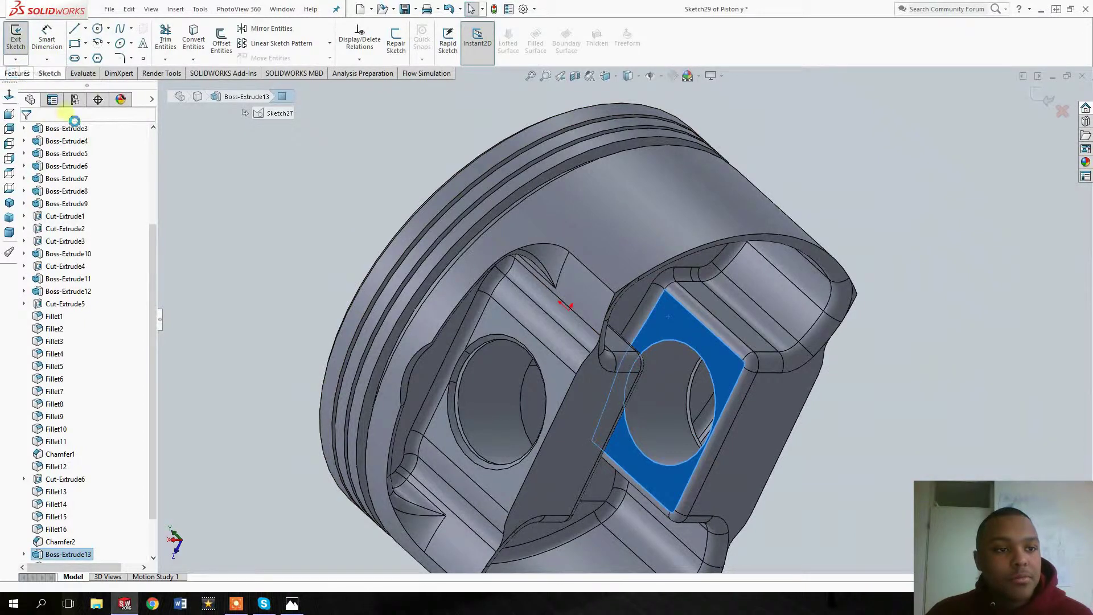
{"action": "left_click", "coordinate": [51, 73]}
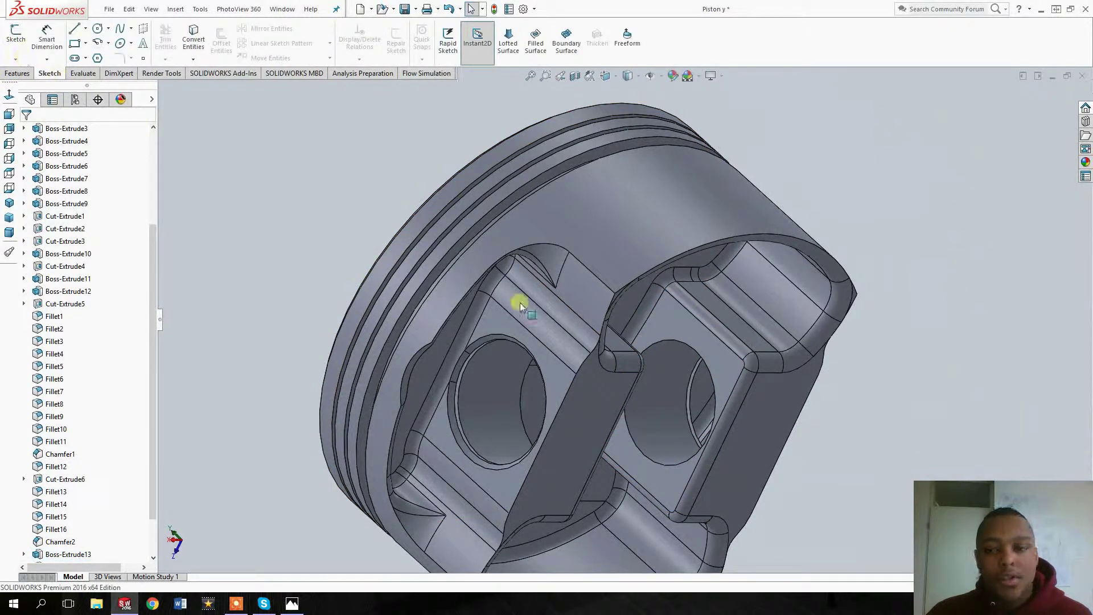
- Check the radius of the piston's pin hole by starting a sketch circle from its center on the flat face around it
{"action": "left_click", "coordinate": [663, 313]}
{"action": "left_click", "coordinate": [16, 35]}
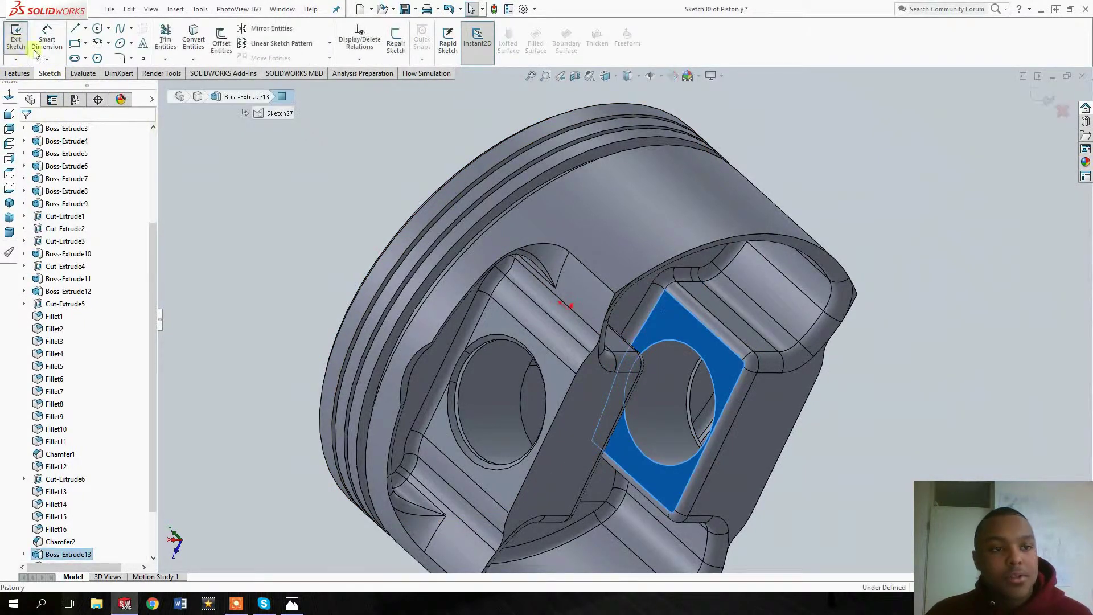
{"action": "left_click", "coordinate": [98, 29]}
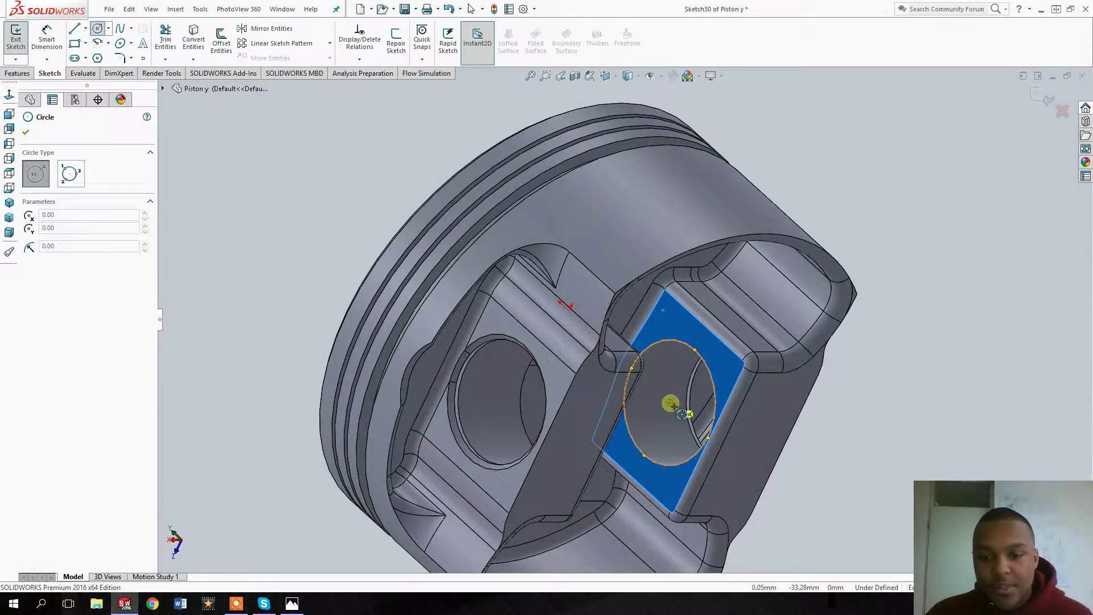
{"action": "left_click", "coordinate": [670, 403]}
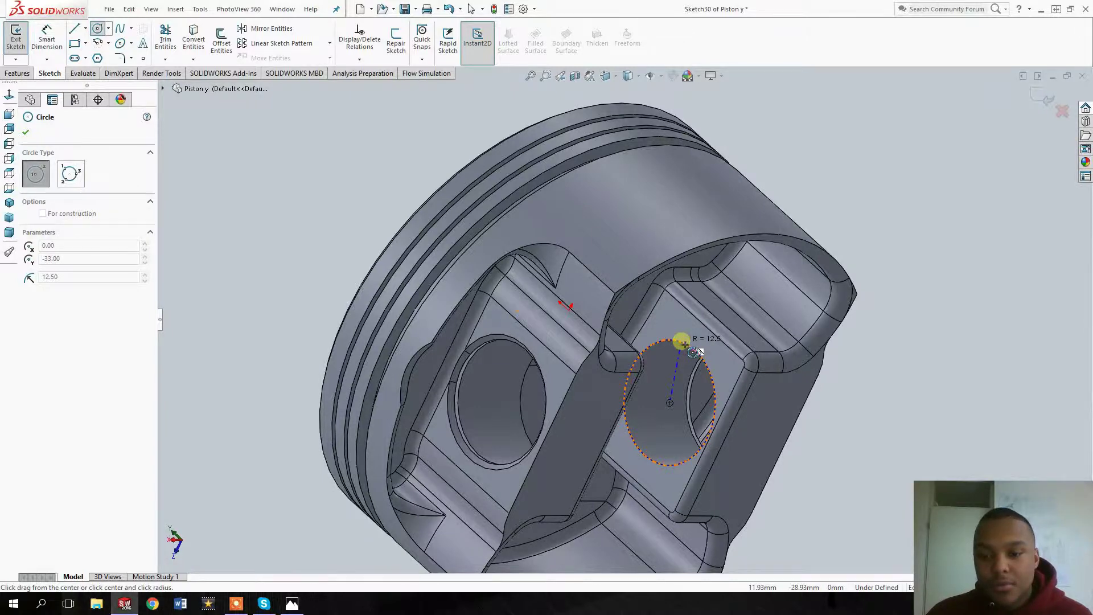
{"action": "mouse_move", "coordinate": [649, 337]}
{"action": "middle_mouse_down"}
{"action": "mouse_move", "coordinate": [649, 398]}
{"action": "mouse_move", "coordinate": [664, 374]}
{"action": "mouse_move", "coordinate": [634, 340]}
{"action": "middle_mouse_up"}
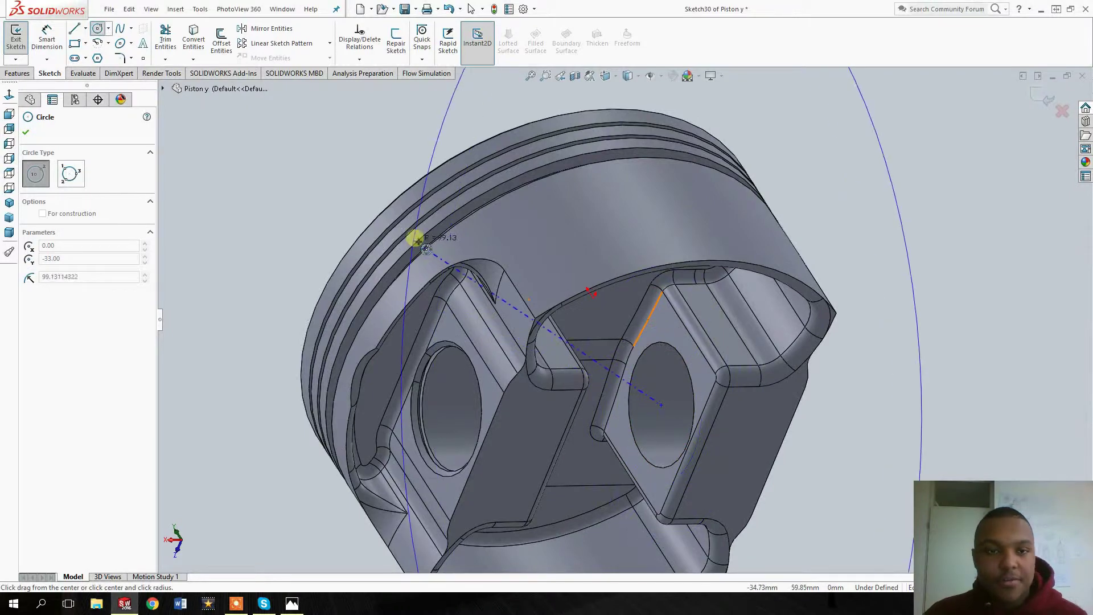
{"action": "key", "text": "Escape"}
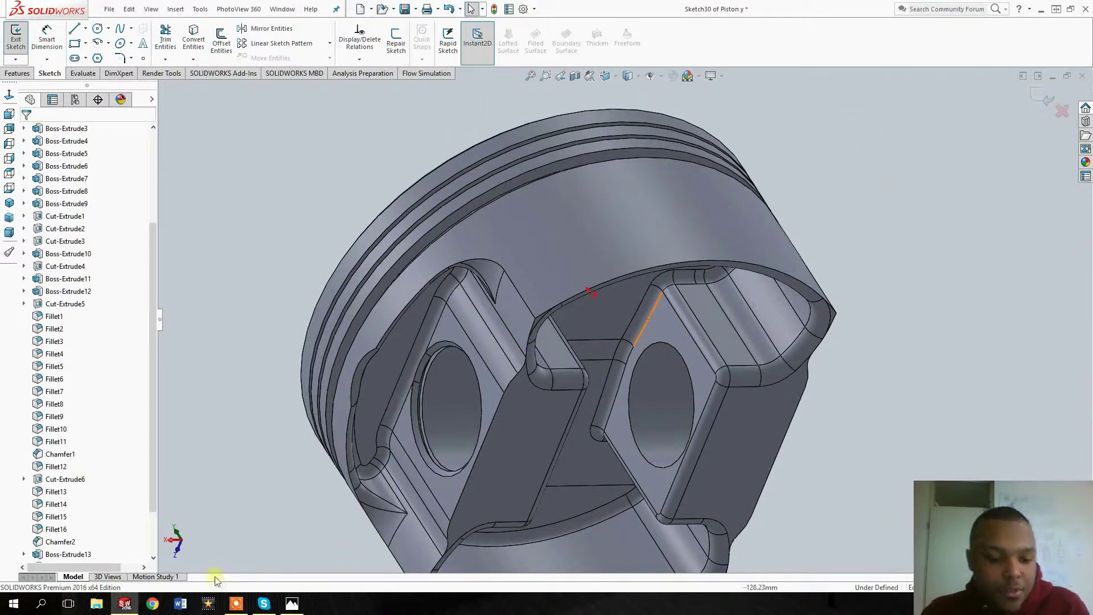
- Create a new part document and start a sketch on the Top Plane
{"action": "left_click", "coordinate": [109, 11]}
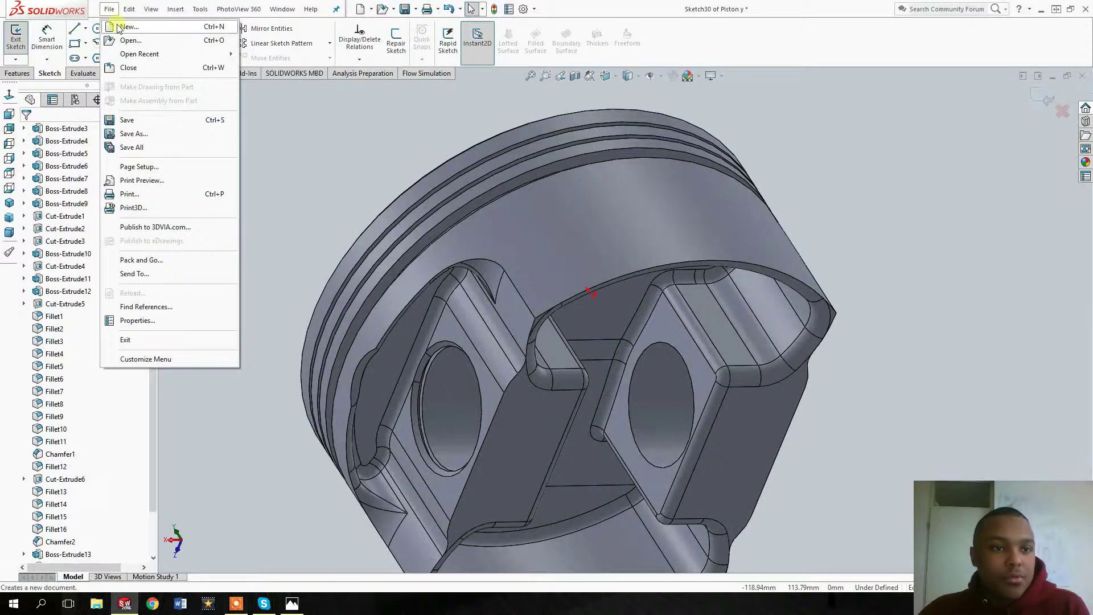
{"action": "left_click", "coordinate": [124, 26]}
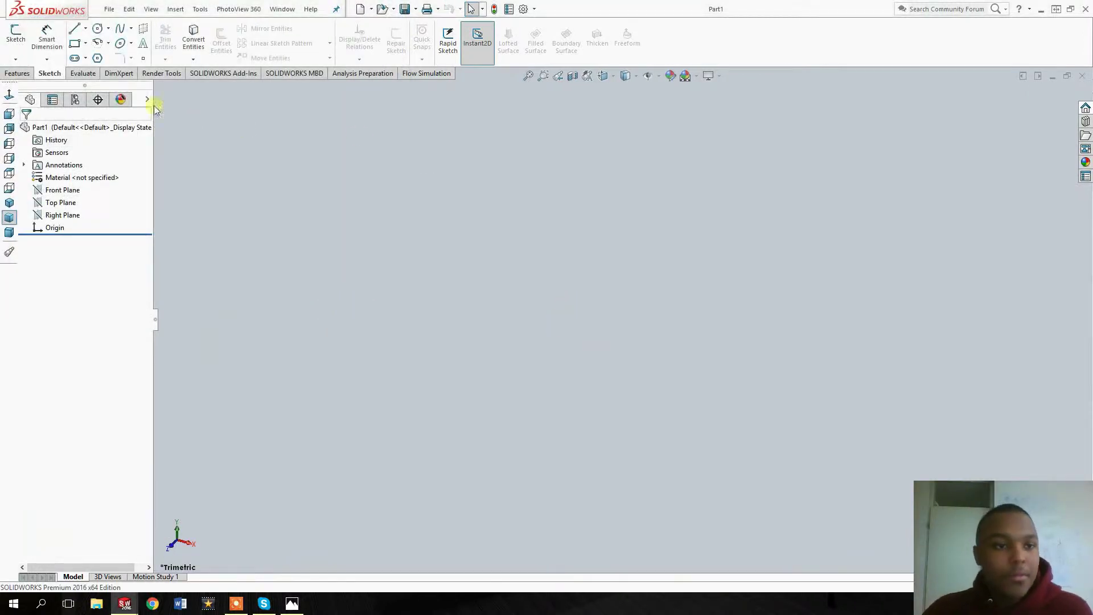
{"action": "left_click", "coordinate": [16, 34]}
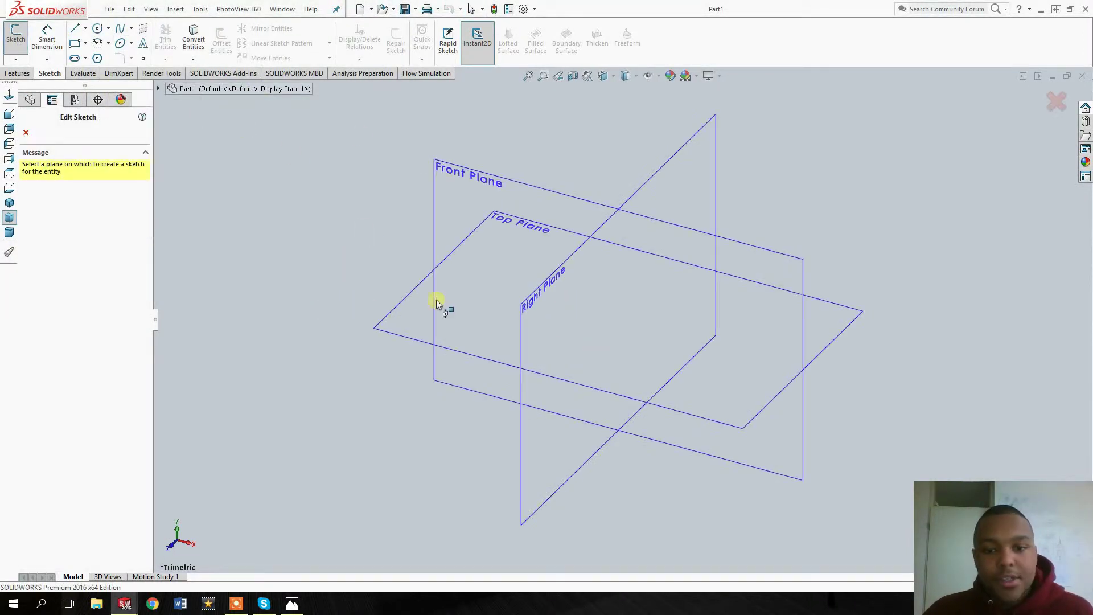
{"action": "left_click", "coordinate": [437, 313]}
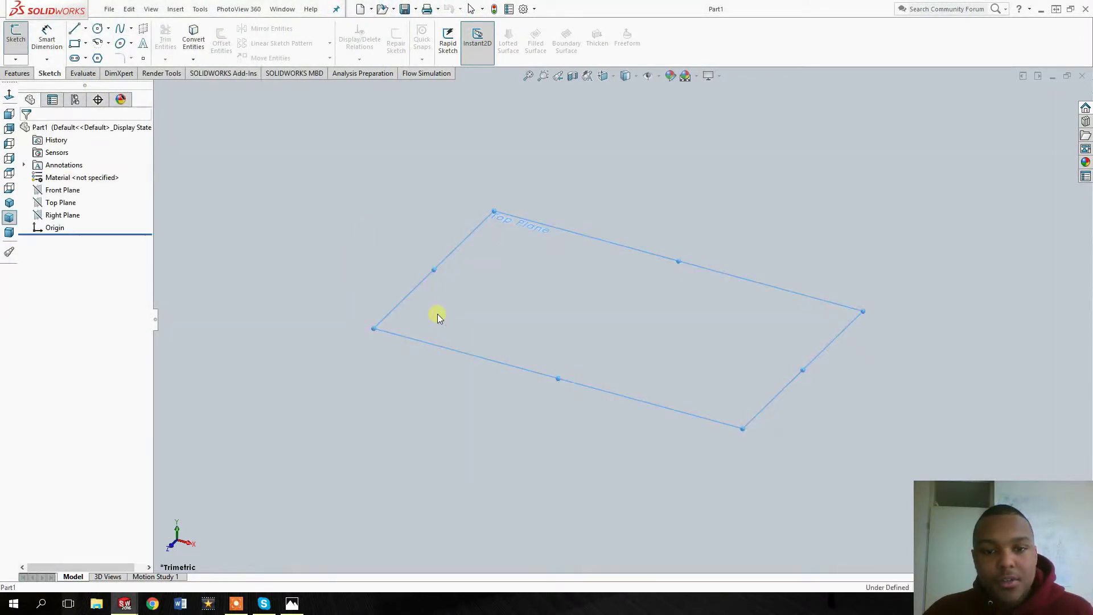
- Sketch a circle with a 12.5 mm radius at the origin and a slightly larger concentric circle around it
{"action": "left_click", "coordinate": [97, 29]}
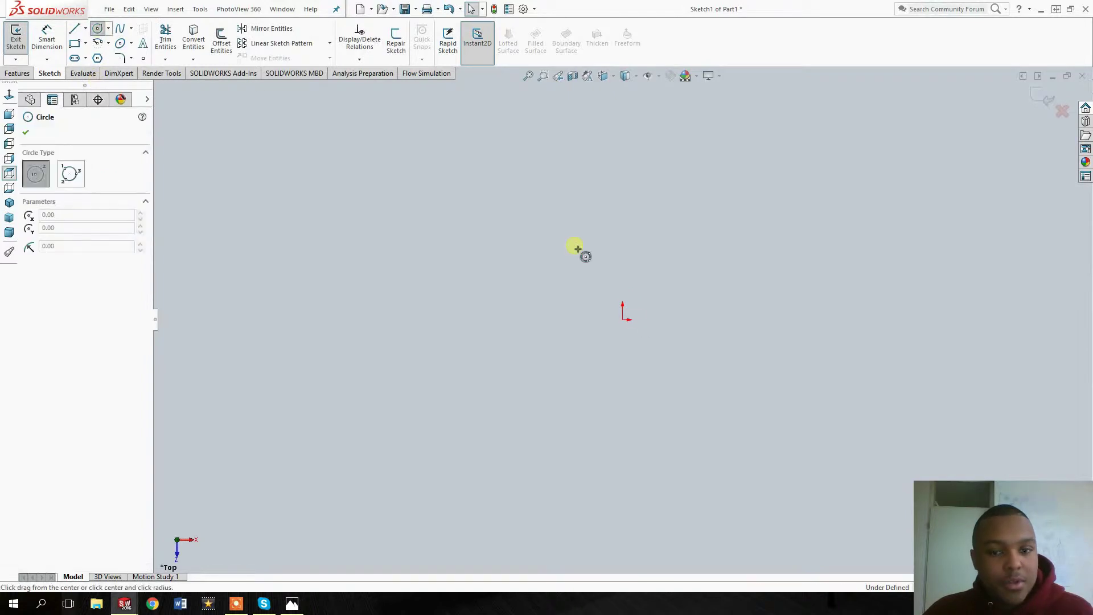
{"action": "left_click", "coordinate": [624, 319]}
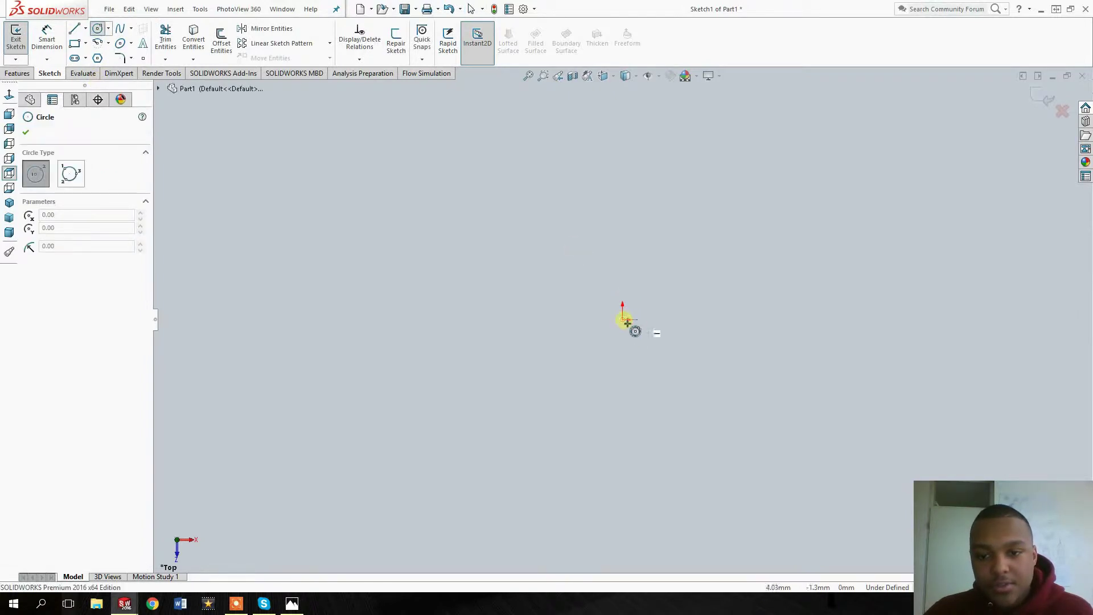
{"action": "left_click", "coordinate": [675, 323]}
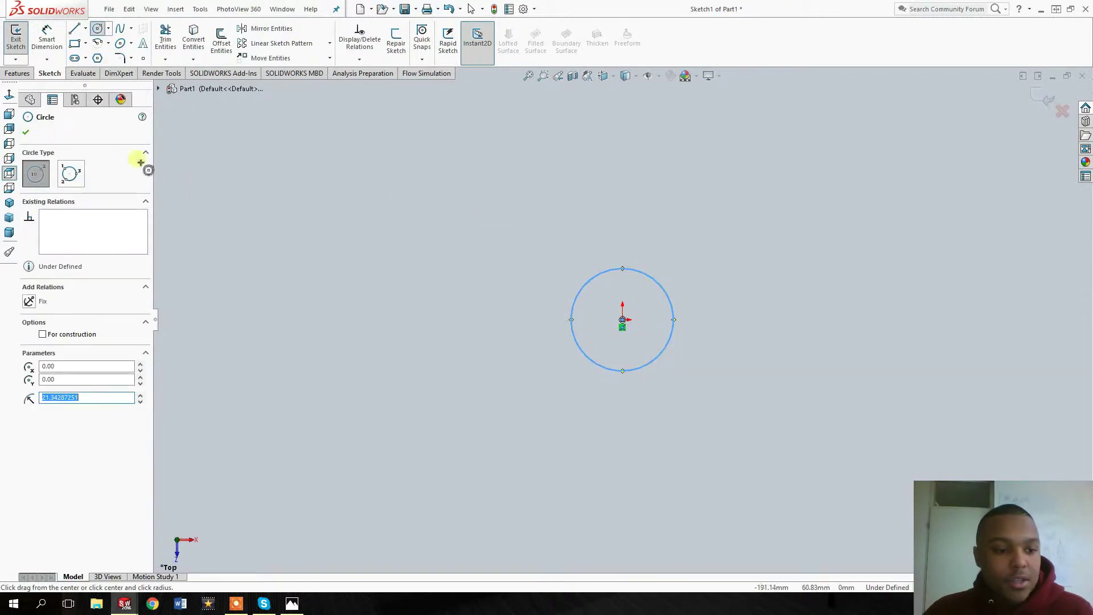
{"action": "type", "text": "1.5"}
{"action": "key", "text": "Return"}
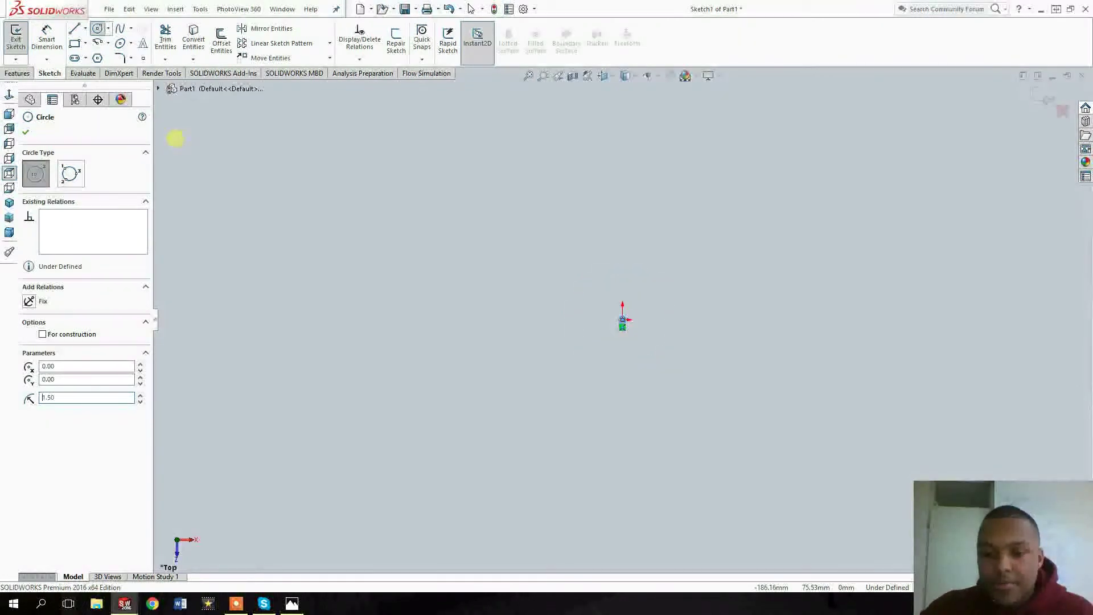
{"action": "double_click", "coordinate": [48, 397]}
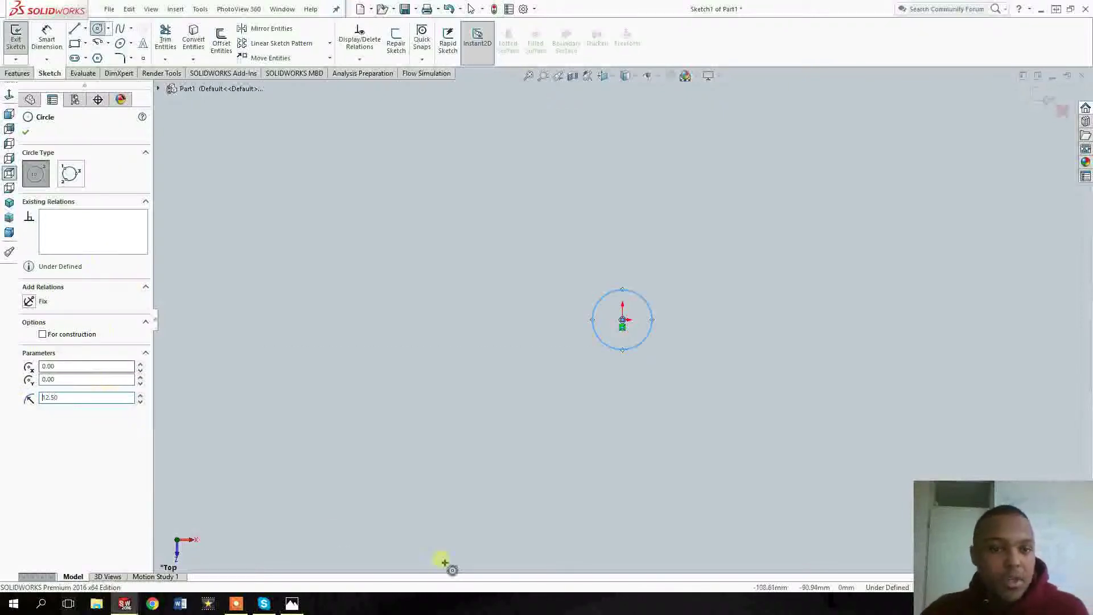
{"action": "left_click", "coordinate": [622, 320]}
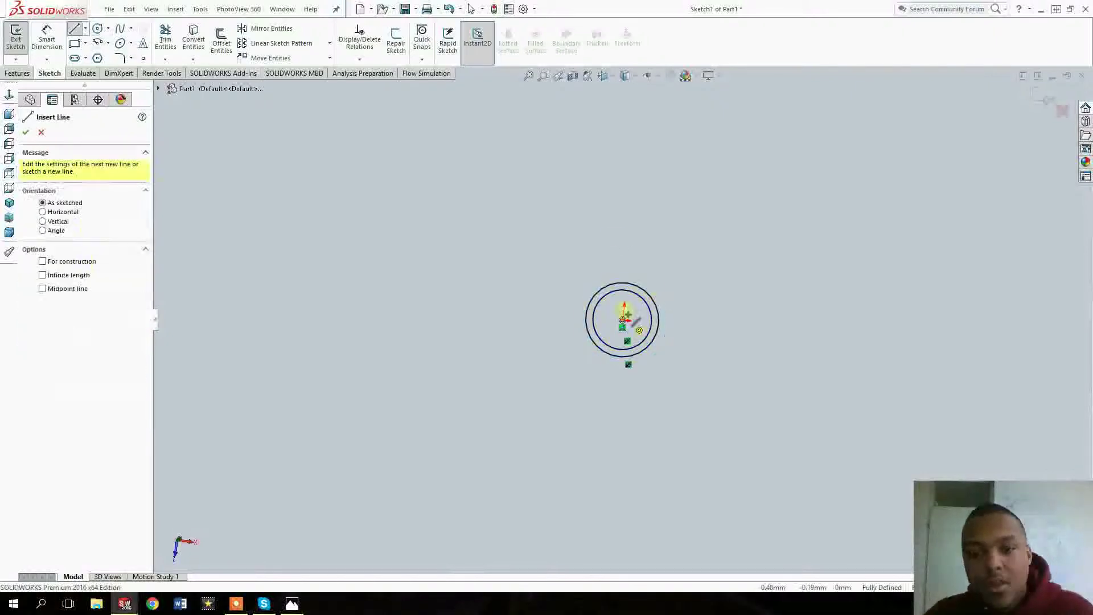
- Sketch a vertical line downward from the circles' center and dimension its length to 140 mm
{"action": "left_click", "coordinate": [623, 320]}
{"action": "scroll", "coordinate": [615, 229], "scroll_direction": "up", "scroll_amount": 2}
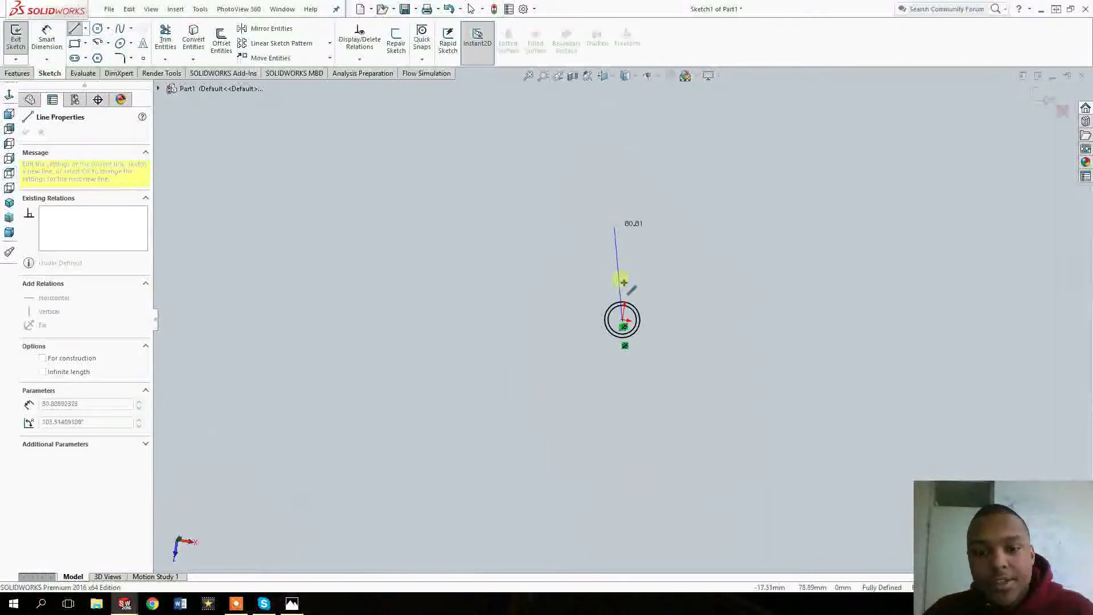
{"action": "left_click", "coordinate": [615, 379]}
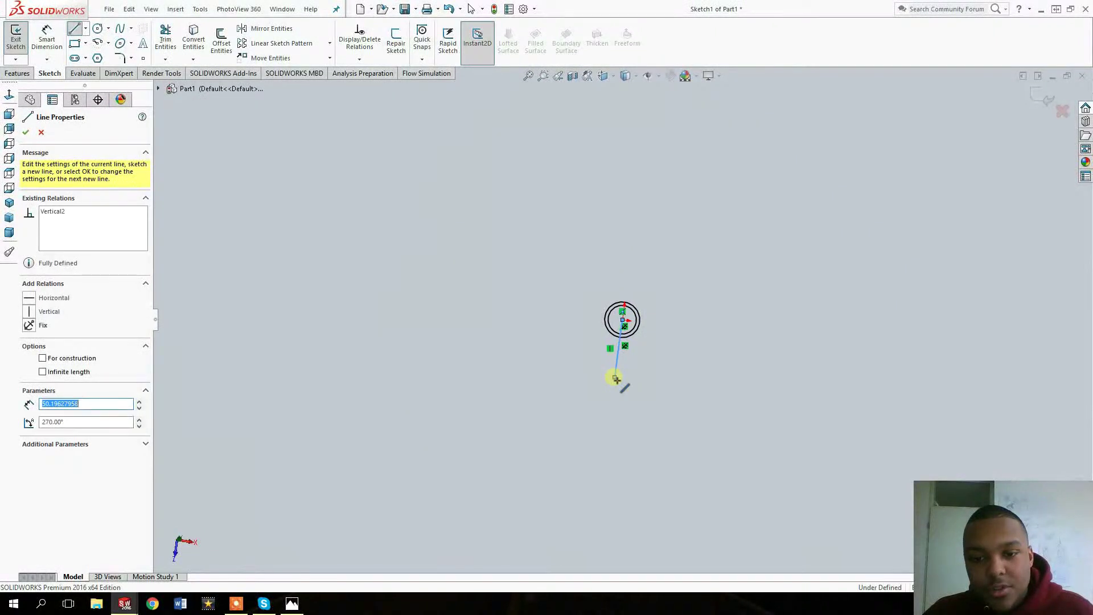
{"action": "left_click", "coordinate": [47, 39]}
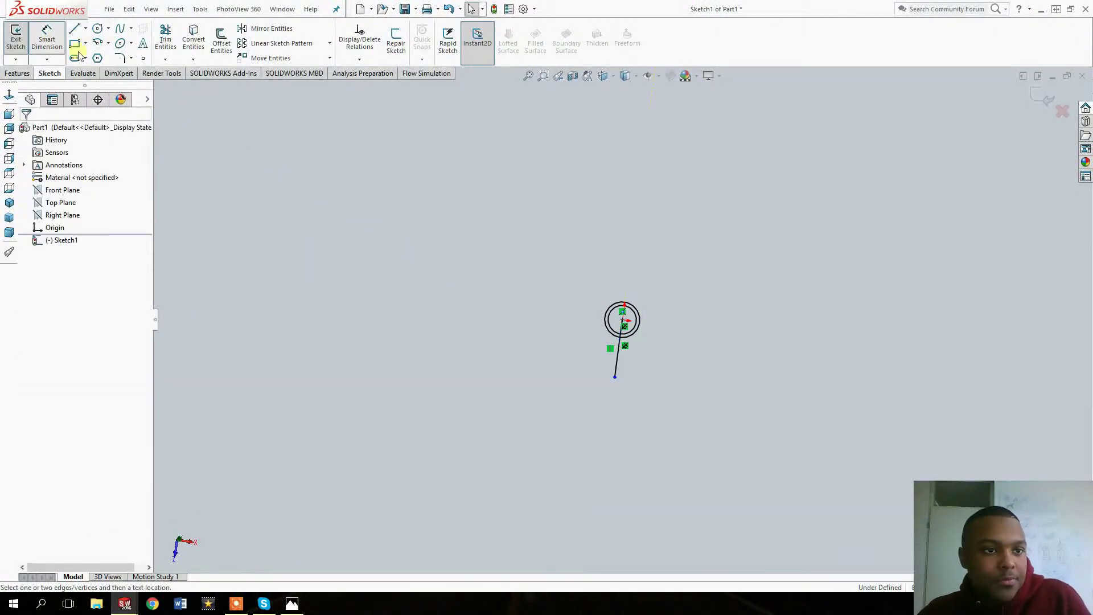
{"action": "left_click", "coordinate": [614, 361]}
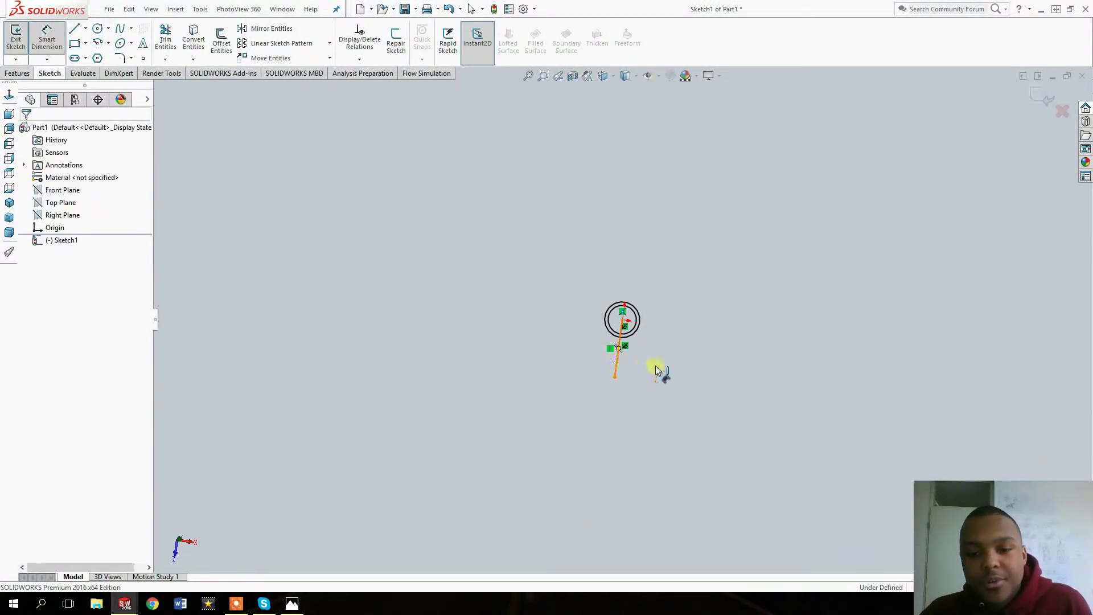
{"action": "left_click", "coordinate": [654, 366]}
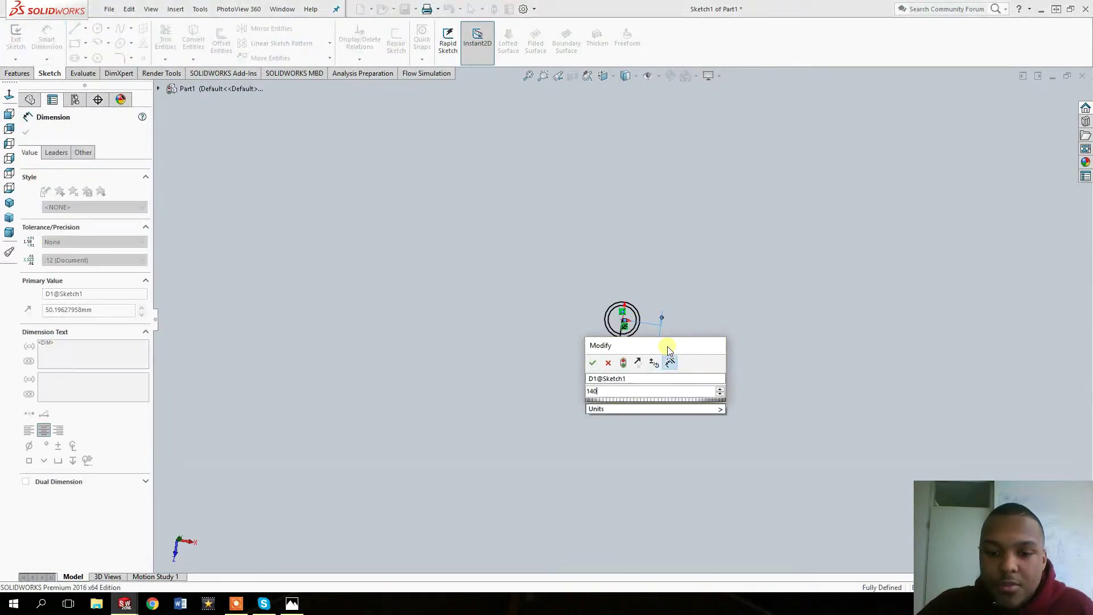
{"action": "key", "text": "Return"}
{"action": "scroll", "coordinate": [643, 377], "scroll_direction": "down", "scroll_amount": 5}
{"action": "left_click", "coordinate": [566, 245]}
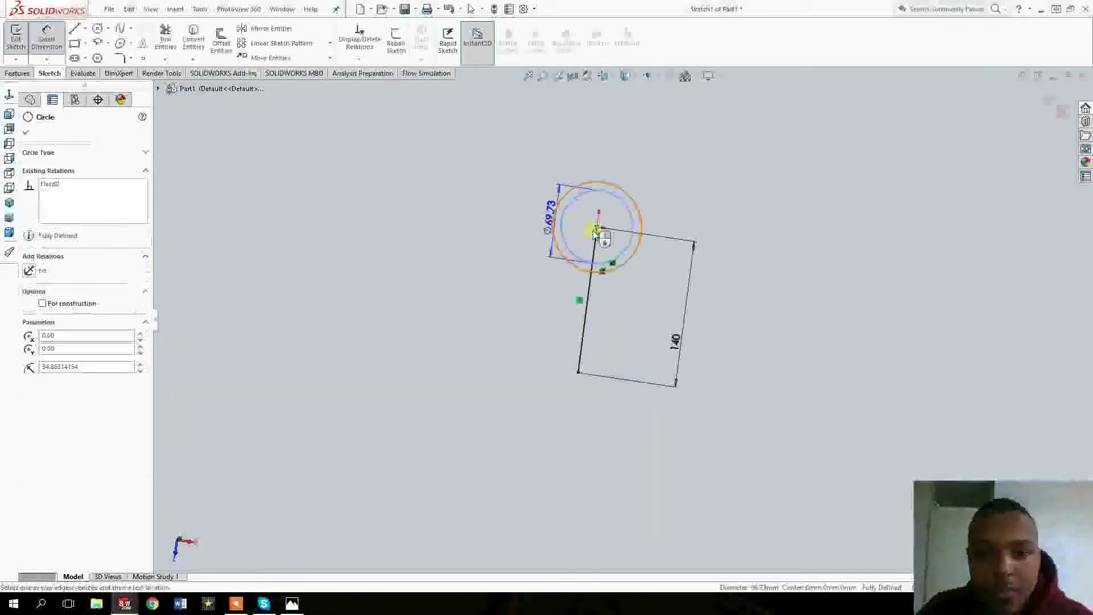
{"action": "scroll", "coordinate": [645, 209], "scroll_direction": "up", "scroll_amount": 1}
{"action": "scroll", "coordinate": [646, 253], "scroll_direction": "down", "scroll_amount": 2}
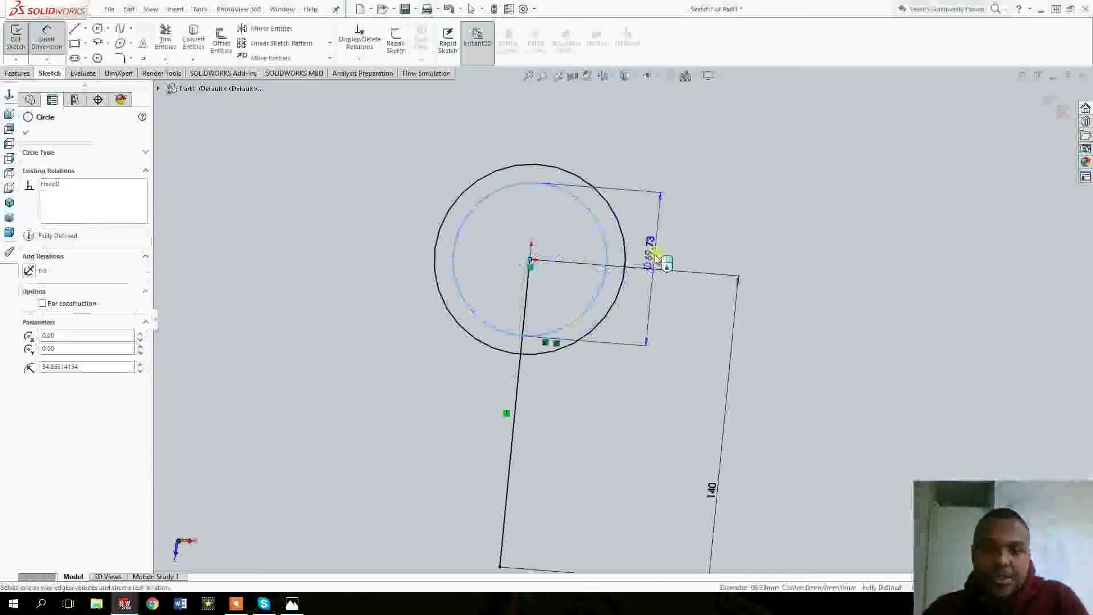
{"action": "key", "text": "Escape"}
- Reset the inner circle's radius to 12.5 mm and the outer circle's radius to 15.5 mm
{"action": "left_click_drag", "start_coordinate": [580, 205], "coordinate": [544, 226]}
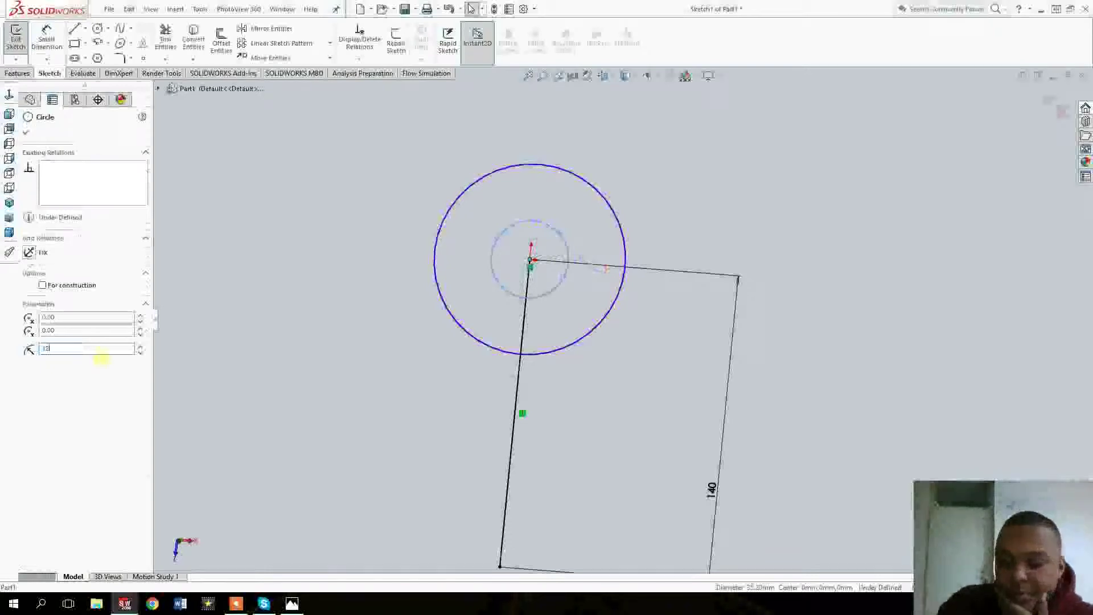
{"action": "type", "text": "12.5"}
{"action": "key", "text": "Return"}
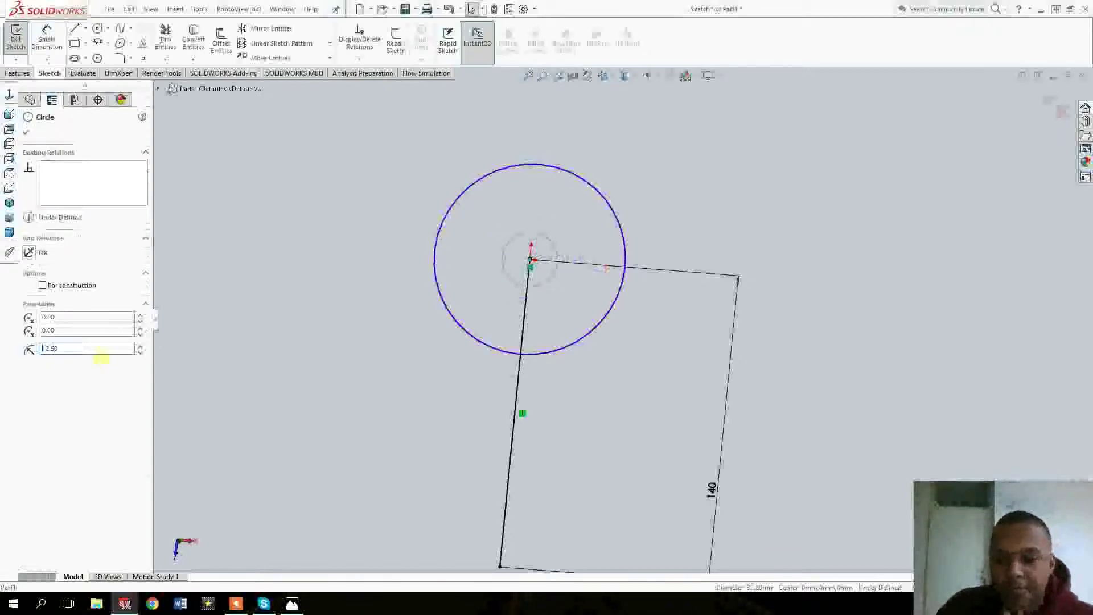
{"action": "left_click", "coordinate": [517, 166]}
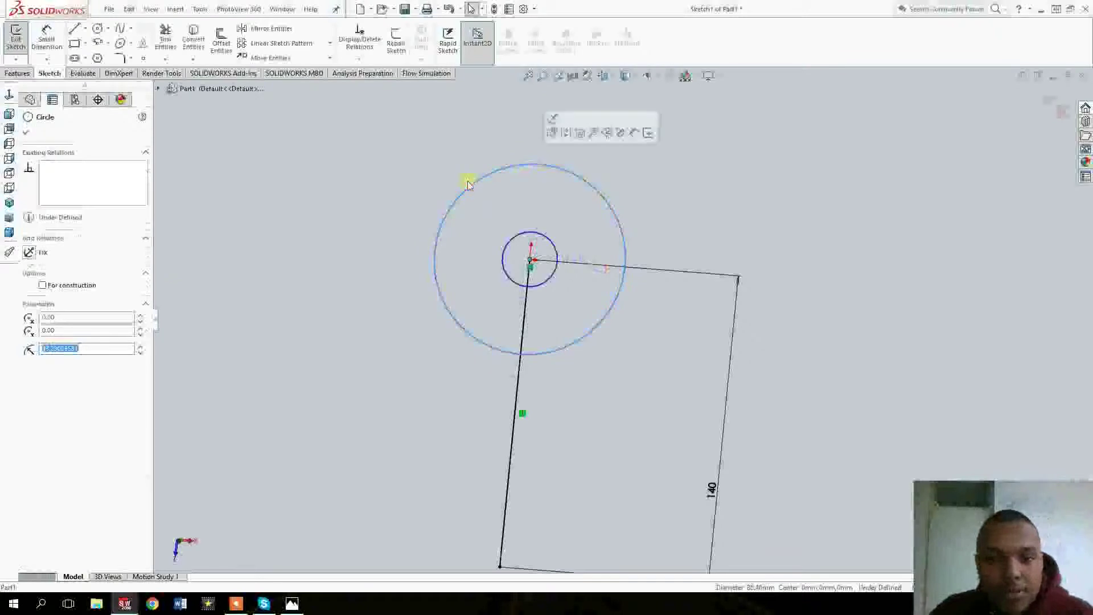
{"action": "type", "text": "15.5"}
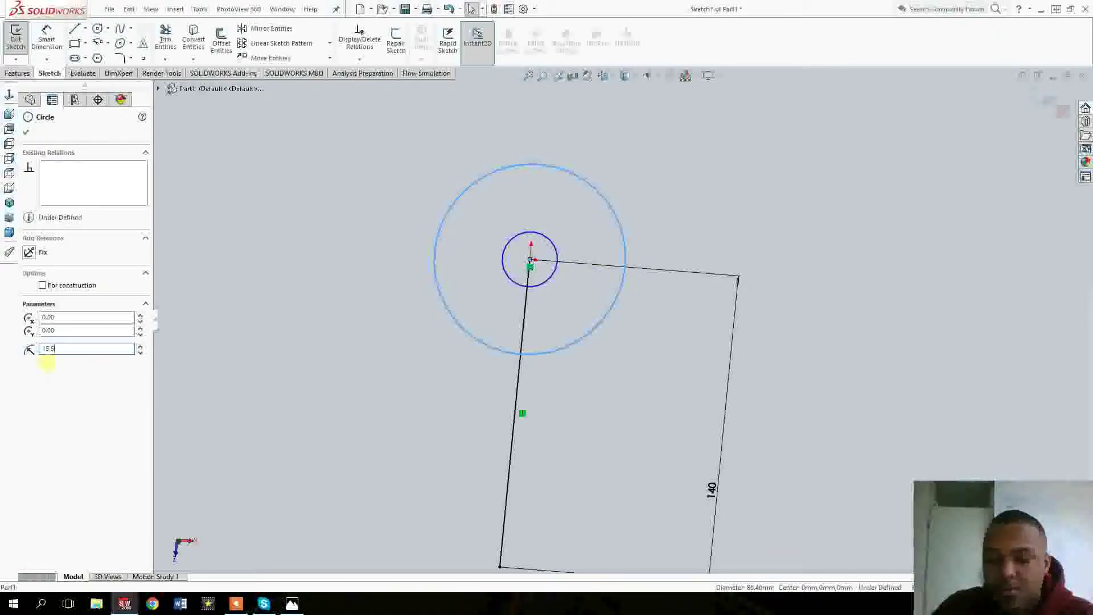
{"action": "key", "text": "Return"}
{"action": "left_click", "coordinate": [372, 237]}
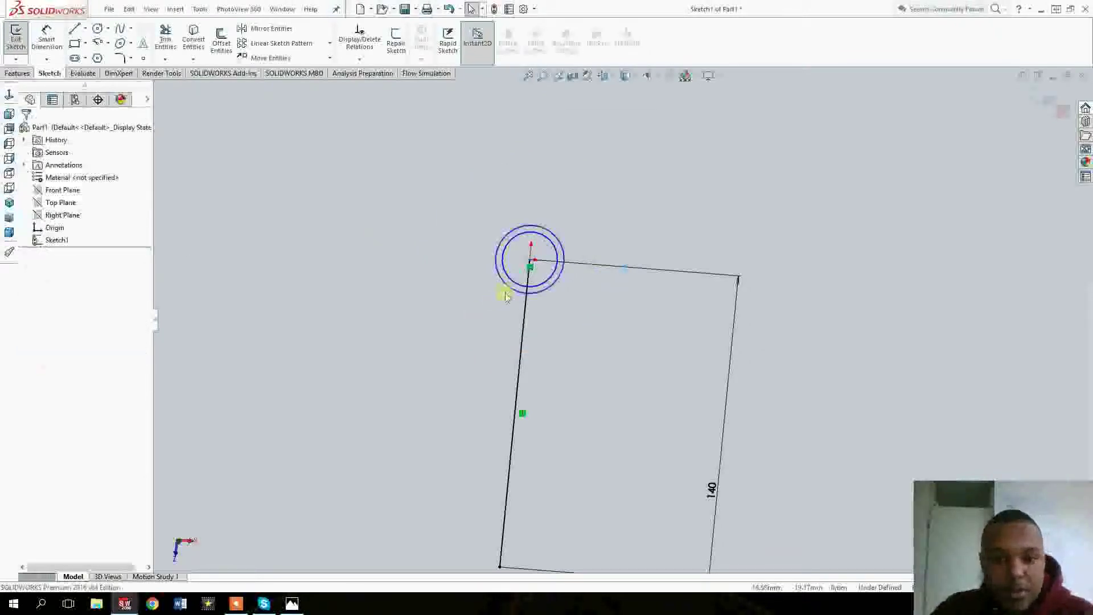
- Apply a Fix relation to the outer circle and the inner circle
{"action": "left_click", "coordinate": [509, 286]}
{"action": "left_click", "coordinate": [29, 252]}
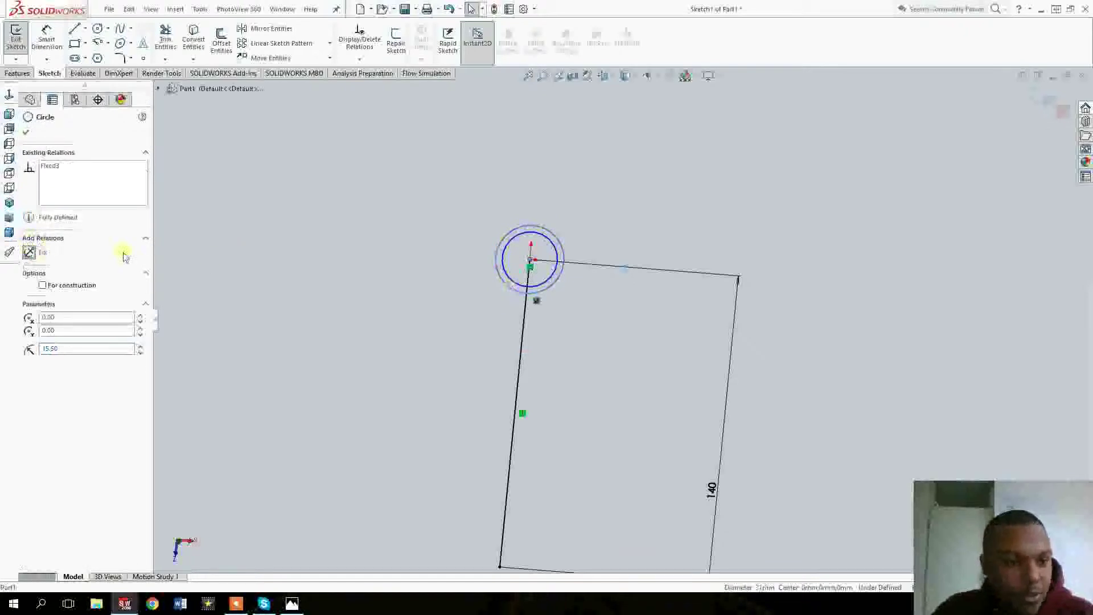
{"action": "left_click", "coordinate": [504, 267]}
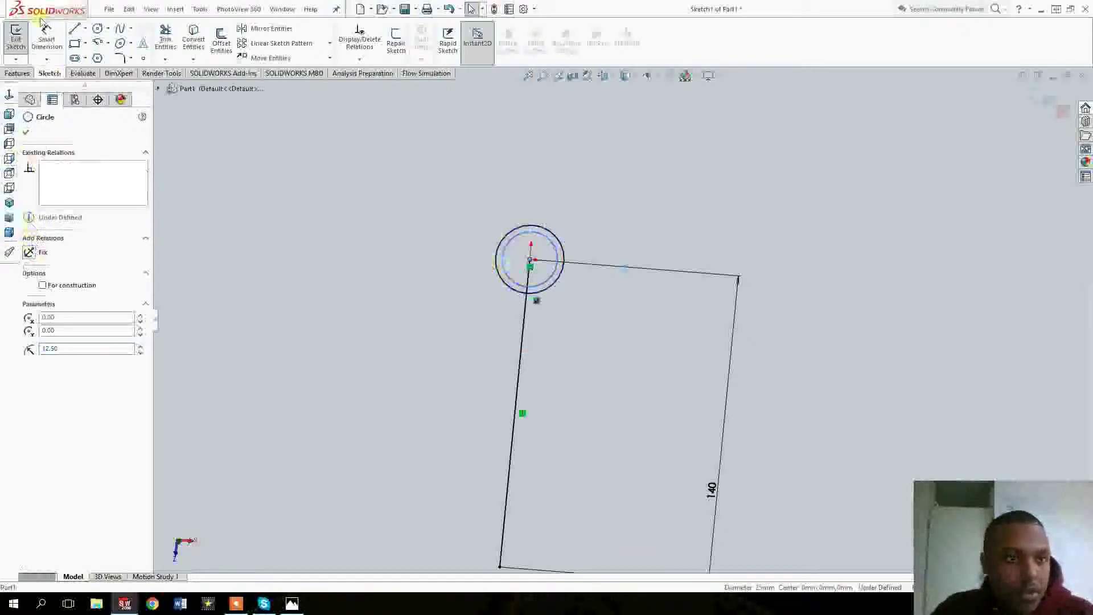
- Dimension the diameters of the inner and outer circles, adding the outer circle's diameter as a driven dimension
{"action": "left_click", "coordinate": [46, 36]}
{"action": "left_click", "coordinate": [510, 233]}
{"action": "left_click", "coordinate": [543, 209]}
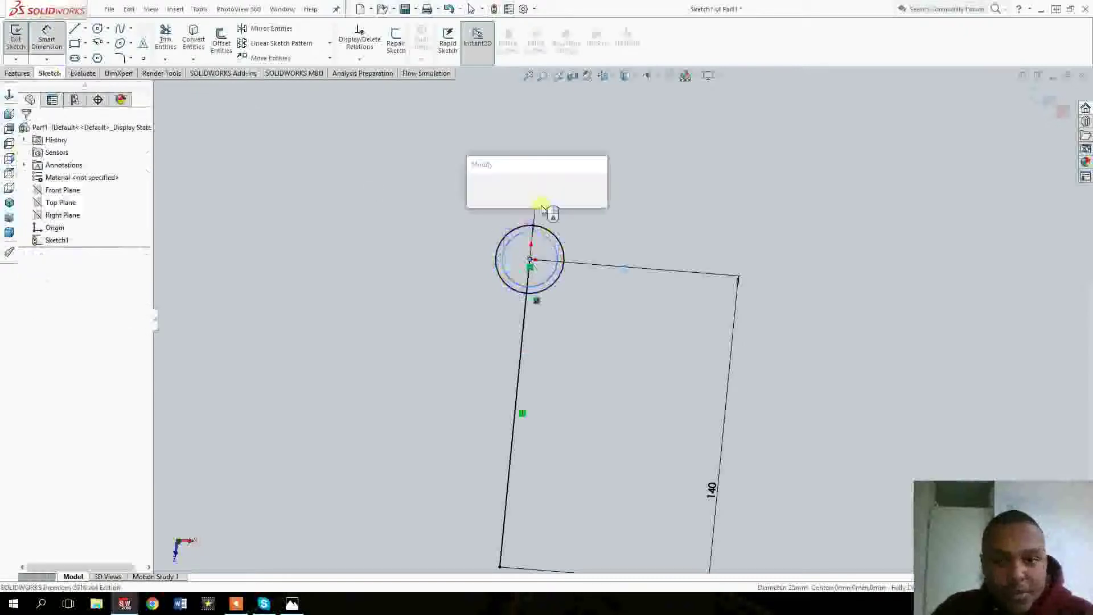
{"action": "left_click", "coordinate": [477, 191]}
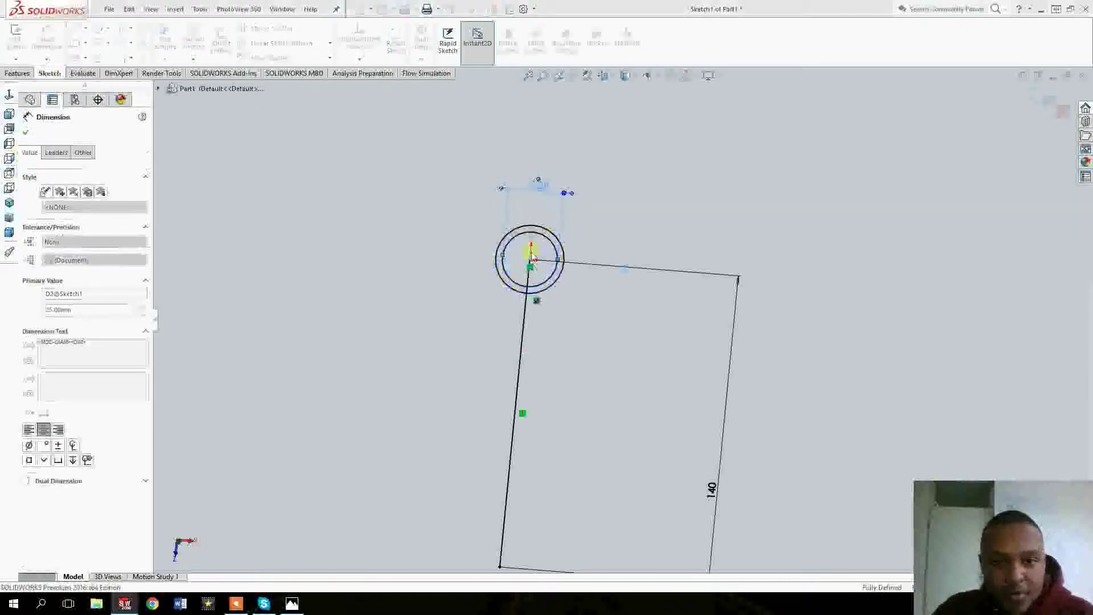
{"action": "left_click", "coordinate": [557, 238]}
{"action": "left_click", "coordinate": [566, 177]}
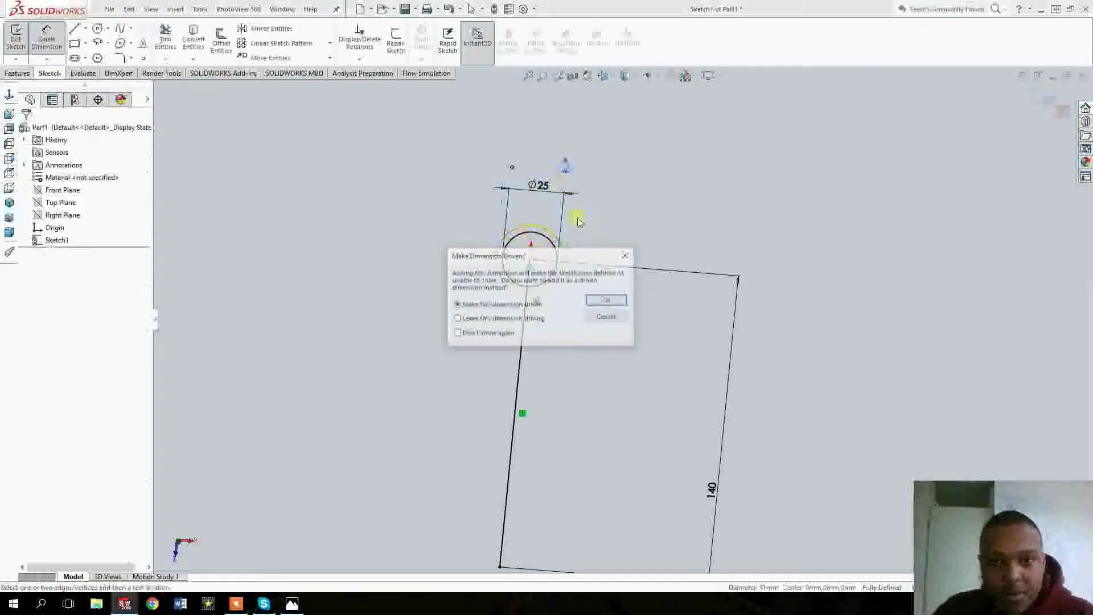
{"action": "left_click", "coordinate": [605, 300]}
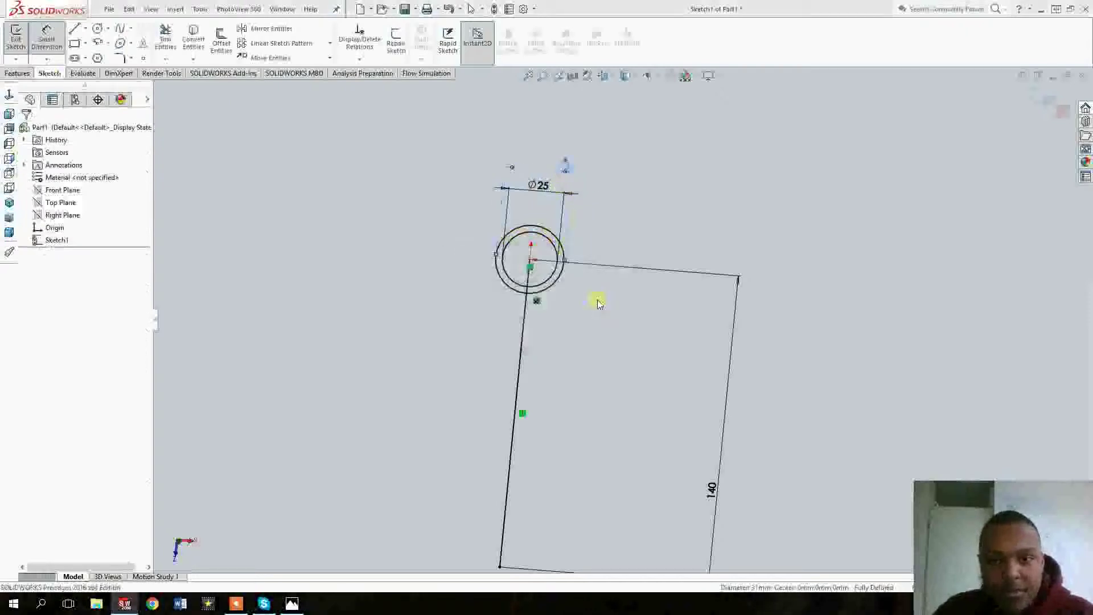
{"action": "left_click", "coordinate": [560, 228]}
- Sketch a circle with a radius of about 38 mm centered on the lower end of the vertical line
{"action": "middle_click_drag", "start_coordinate": [506, 216], "coordinate": [498, 219]}
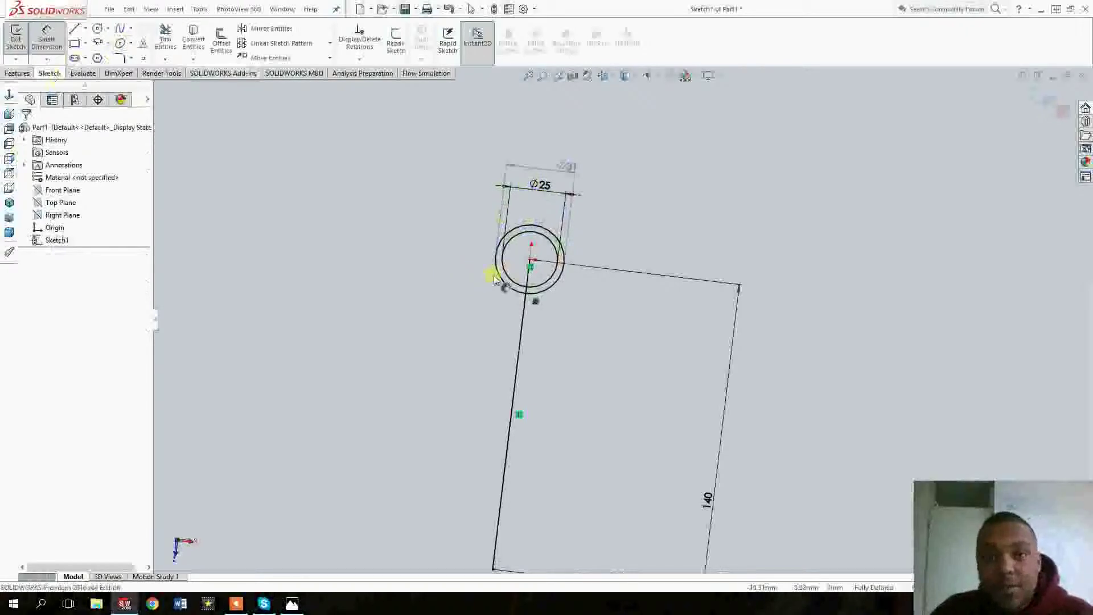
{"action": "mouse_move", "coordinate": [520, 251]}
{"action": "middle_mouse_down"}
{"action": "mouse_move", "coordinate": [496, 268]}
{"action": "mouse_move", "coordinate": [538, 233]}
{"action": "mouse_move", "coordinate": [562, 268]}
{"action": "mouse_move", "coordinate": [541, 249]}
{"action": "mouse_move", "coordinate": [551, 232]}
{"action": "middle_mouse_up"}
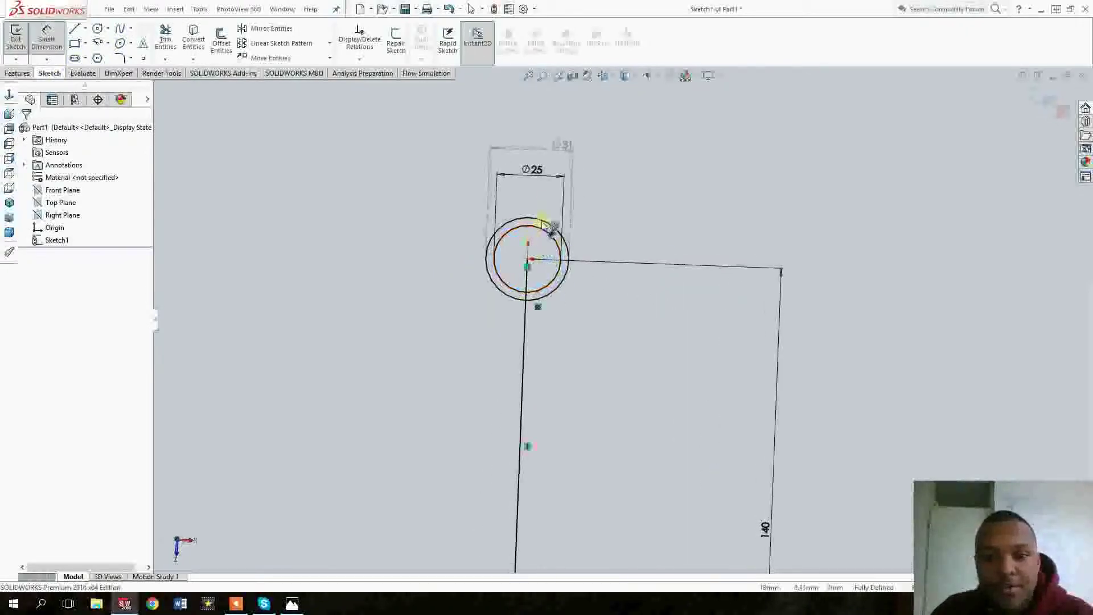
{"action": "scroll", "coordinate": [545, 222], "scroll_direction": "down", "scroll_amount": 2}
{"action": "scroll", "coordinate": [523, 250], "scroll_direction": "up", "scroll_amount": 3}
{"action": "scroll", "coordinate": [617, 353], "scroll_direction": "up", "scroll_amount": 3}
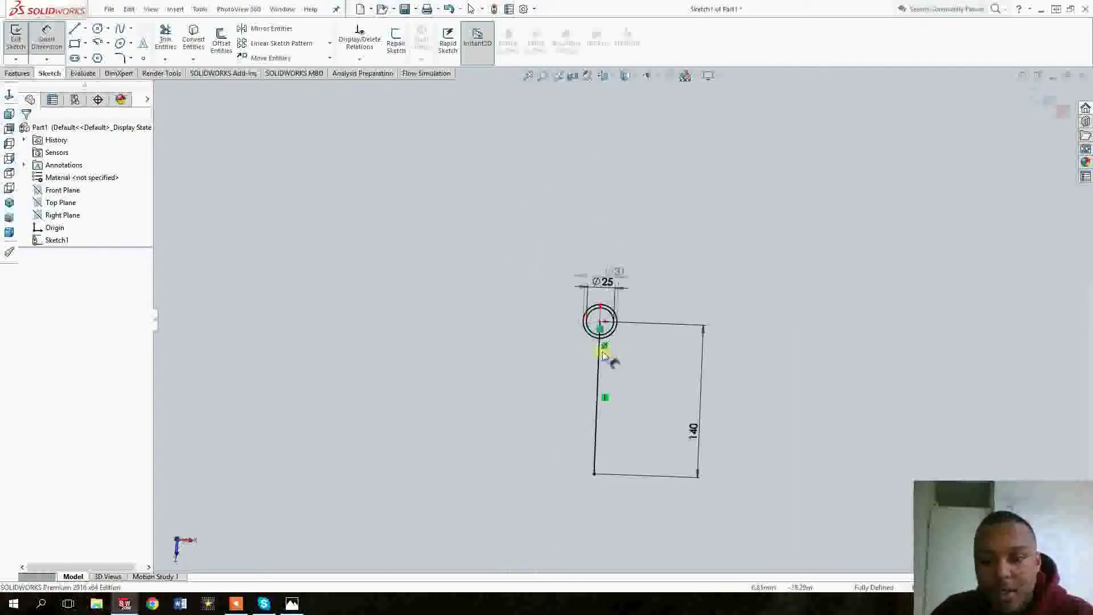
{"action": "scroll", "coordinate": [612, 341], "scroll_direction": "down", "scroll_amount": 2}
{"action": "scroll", "coordinate": [606, 338], "scroll_direction": "up", "scroll_amount": 1}
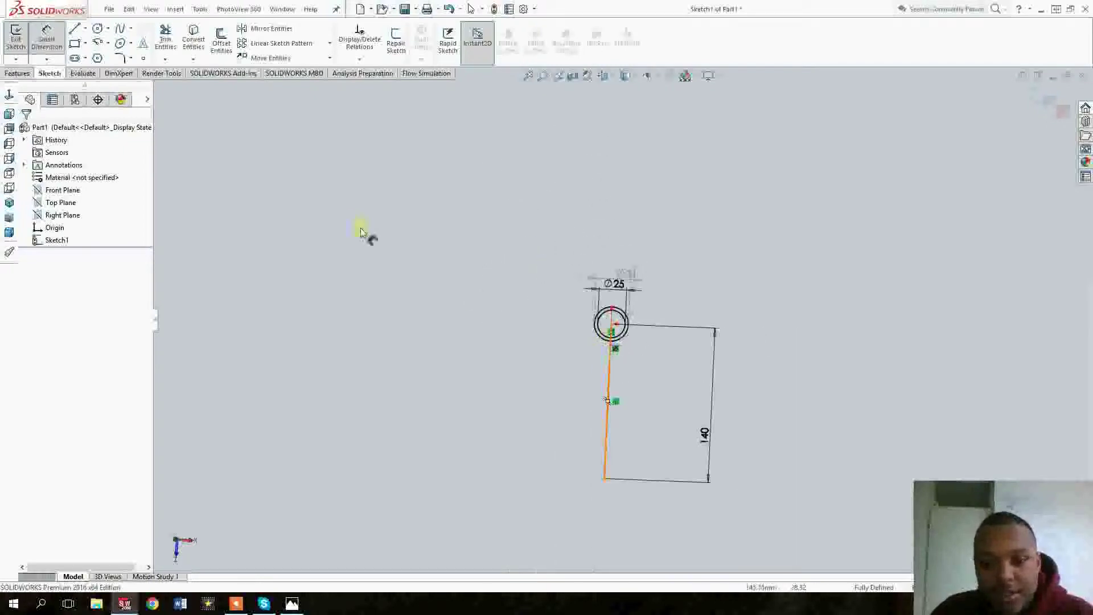
{"action": "left_click", "coordinate": [98, 30]}
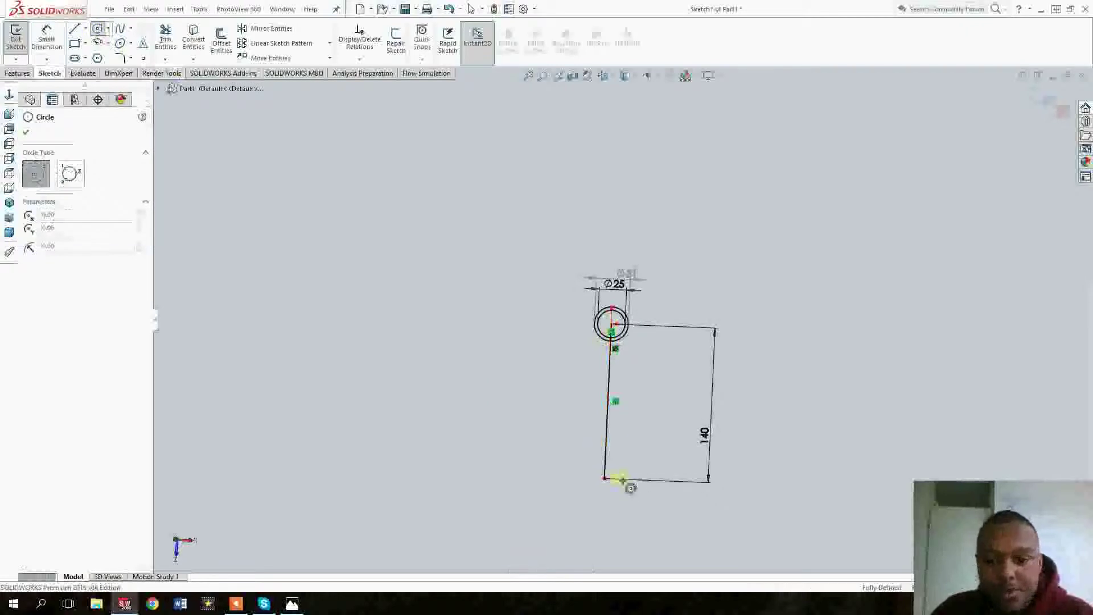
{"action": "left_click", "coordinate": [605, 479]}
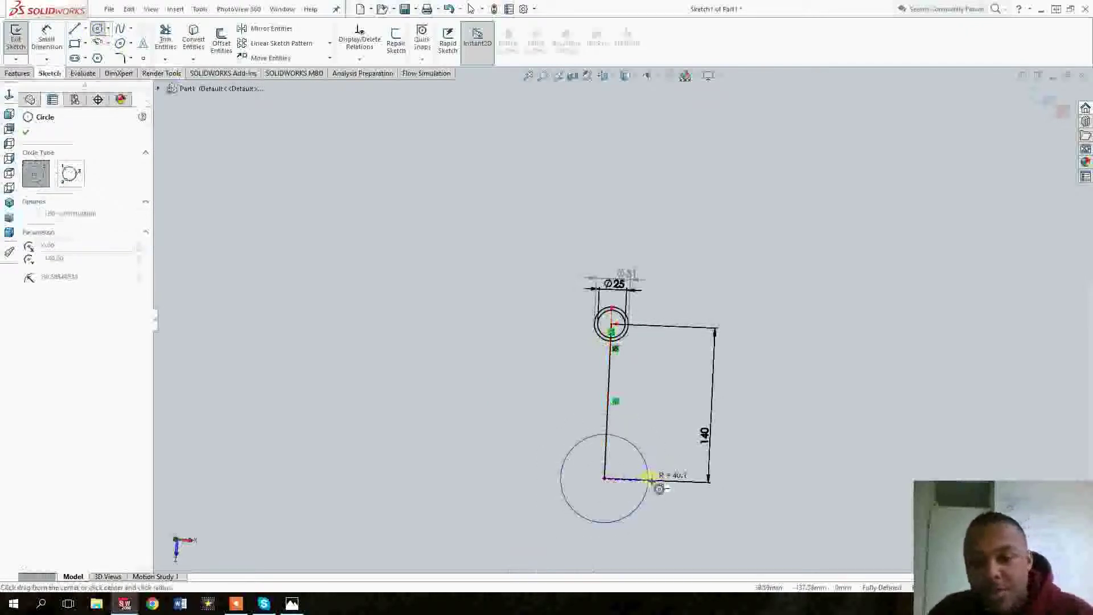
{"action": "left_click", "coordinate": [651, 478]}
{"action": "key", "text": "Escape"}
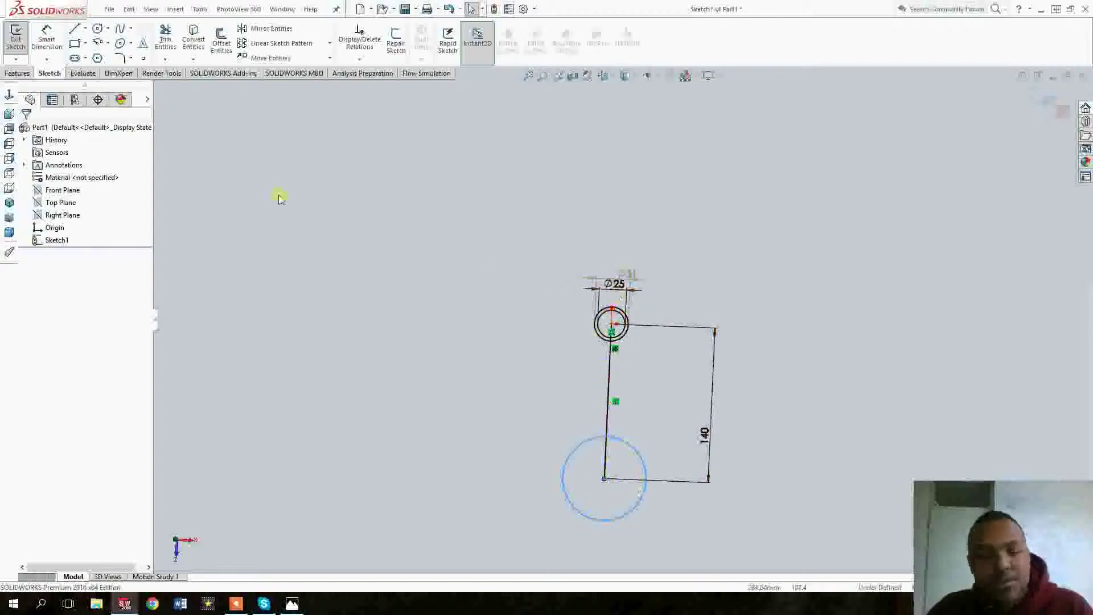
- Sketch a horizontal line through the lower circle's center, extending past both sides of the circle
{"action": "left_click", "coordinate": [74, 28]}
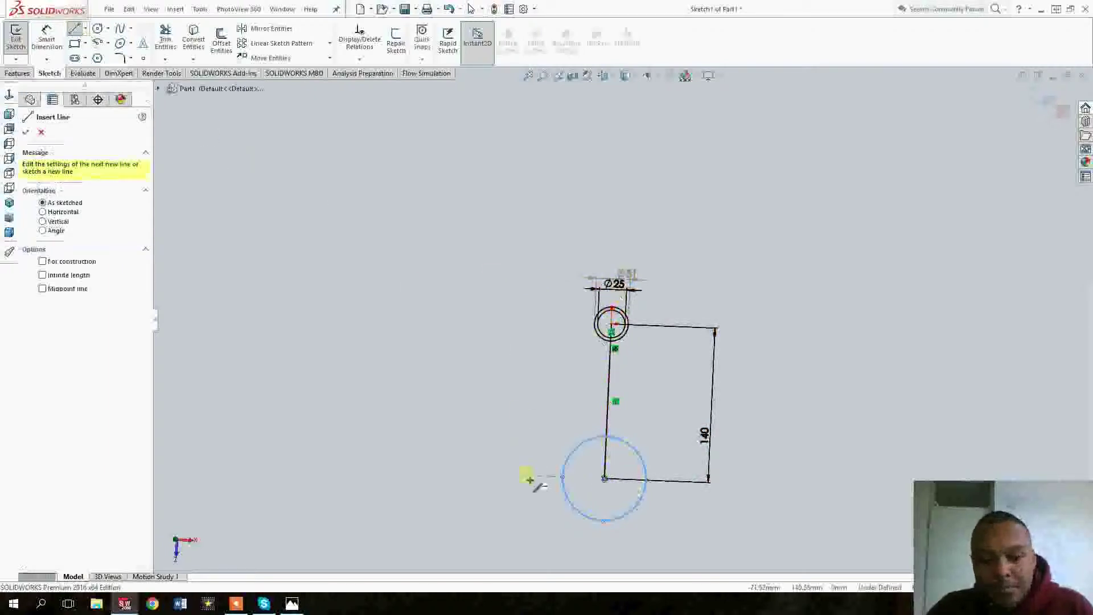
{"action": "mouse_move", "coordinate": [529, 480]}
{"action": "left_mouse_down"}
{"action": "mouse_move", "coordinate": [626, 457]}
{"action": "mouse_move", "coordinate": [714, 494]}
{"action": "mouse_move", "coordinate": [706, 483]}
{"action": "left_mouse_up"}
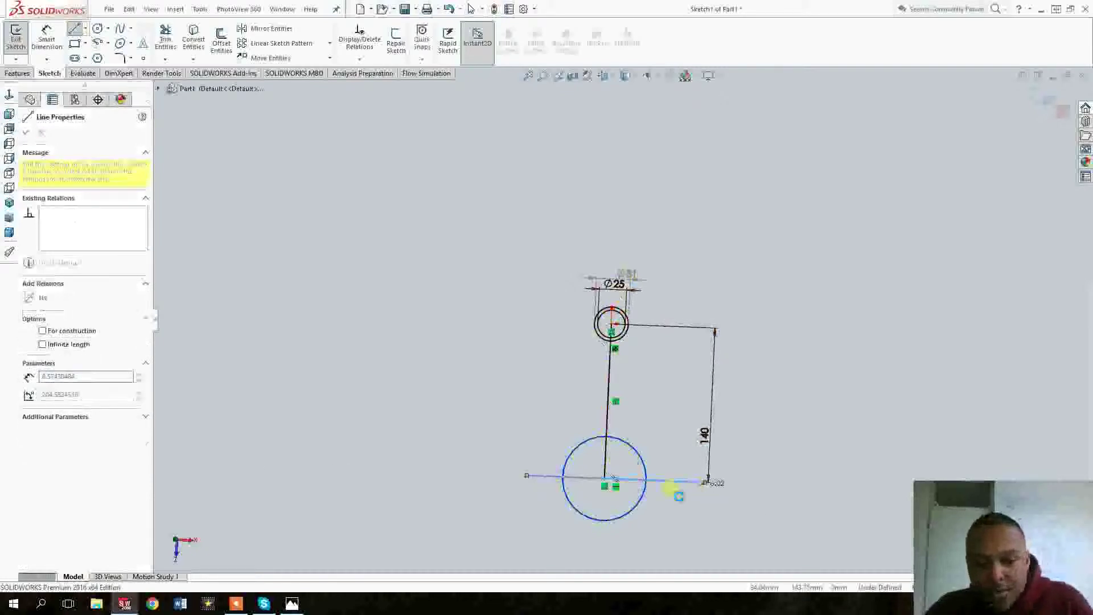
{"action": "key", "text": "Escape"}
- Trim away the lower circle's bottom half, the horizontal line, and the part of the vertical line inside the remaining arc
{"action": "left_click", "coordinate": [165, 38]}
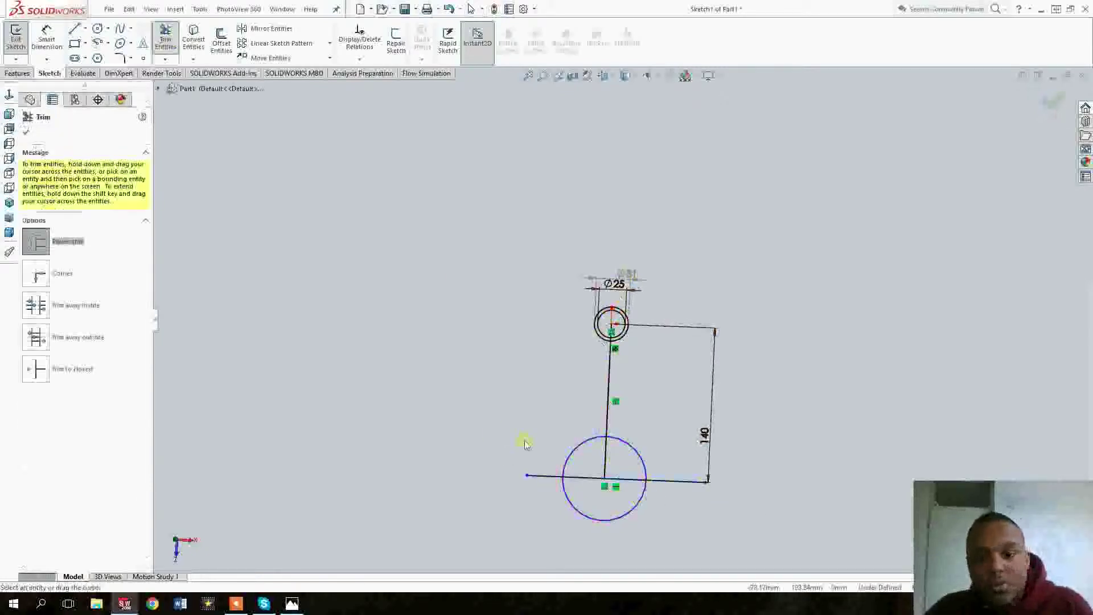
{"action": "left_click_drag", "start_coordinate": [524, 444], "coordinate": [638, 519]}
{"action": "left_click_drag", "start_coordinate": [607, 472], "coordinate": [586, 400]}
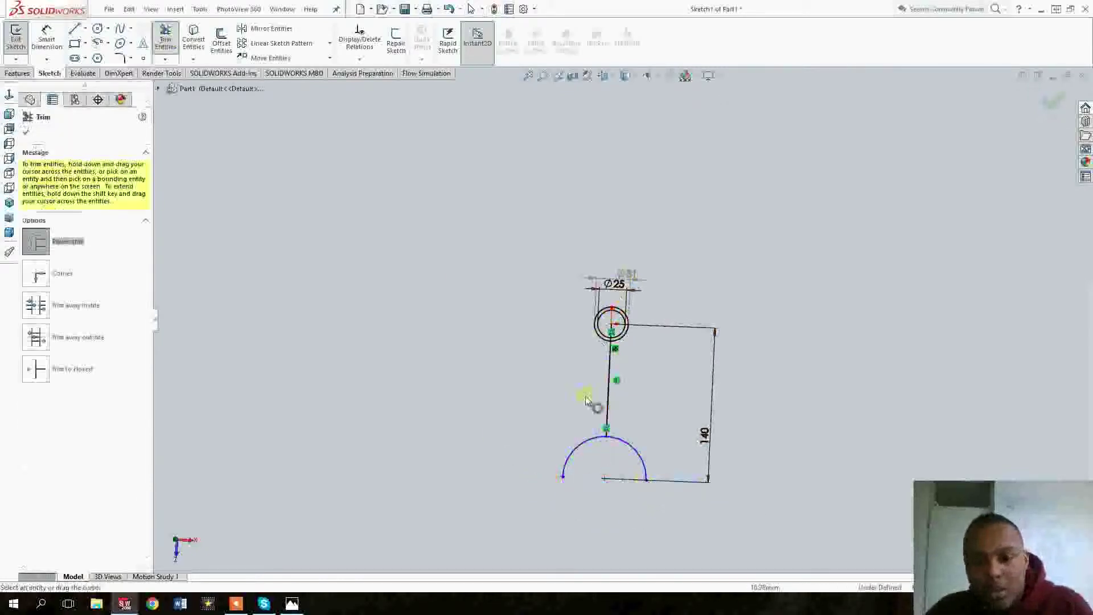
{"action": "key", "text": "Escape"}
- Dimension the lower semicircular arc with a radius of 30 mm
{"action": "key", "text": "d"}
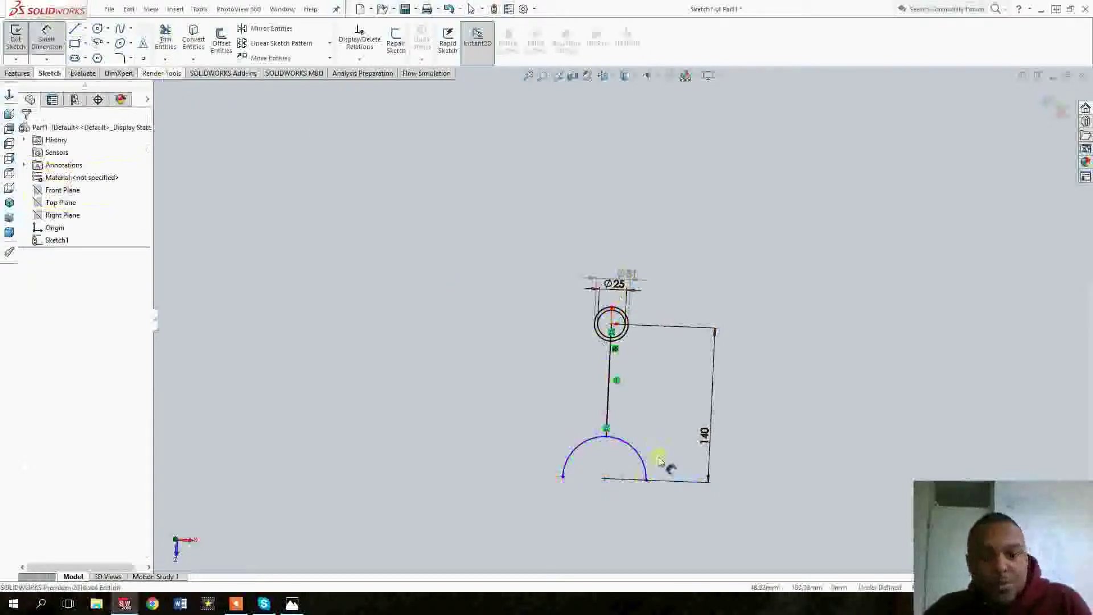
{"action": "left_click", "coordinate": [649, 385]}
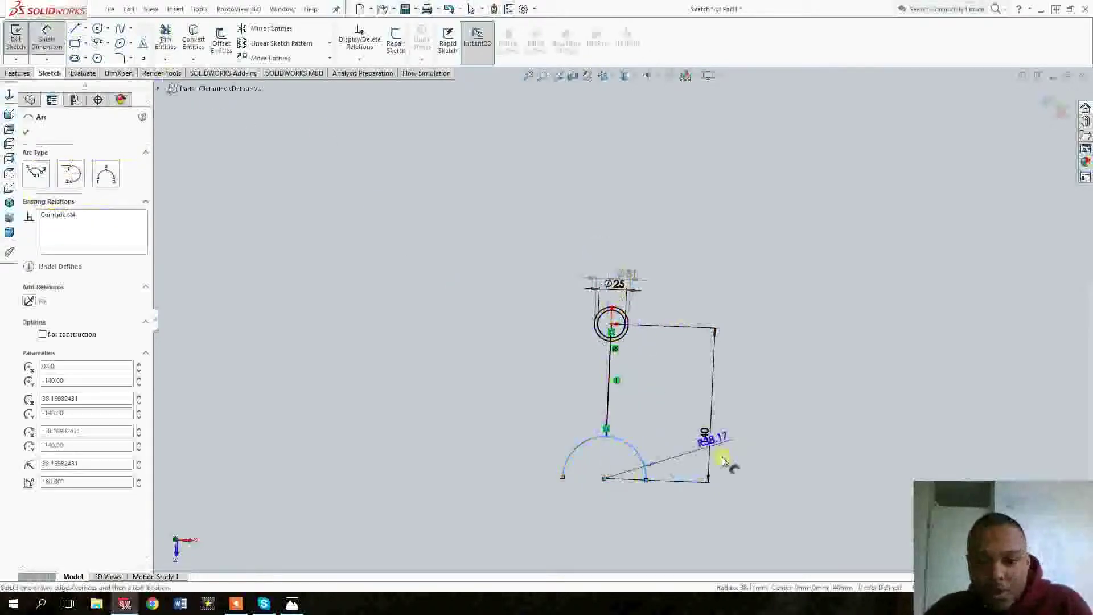
{"action": "left_click", "coordinate": [730, 482]}
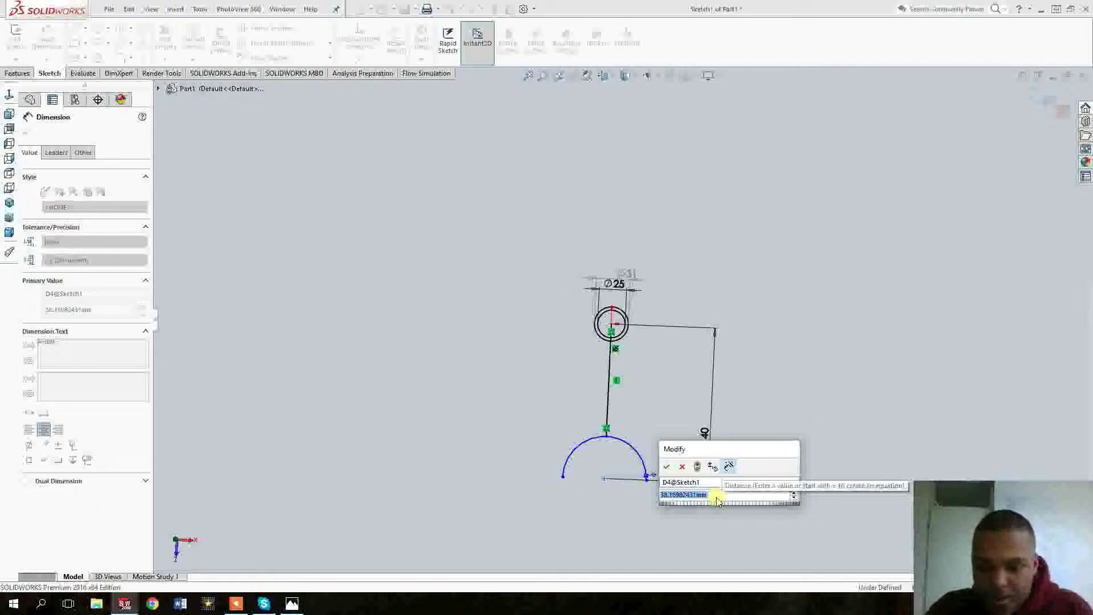
{"action": "type", "text": "30"}
{"action": "key", "text": "Return"}
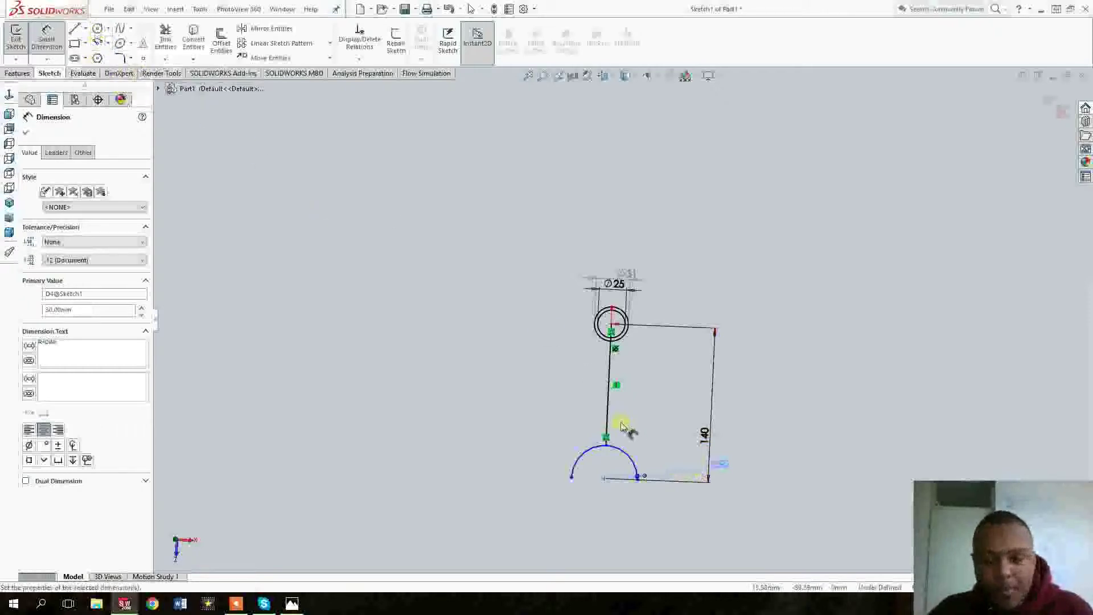
{"action": "key", "text": "Escape"}
- Replace the trimmed vertical line with a new line from the upper circles' center to the lower arc's center
{"action": "left_click", "coordinate": [609, 370]}
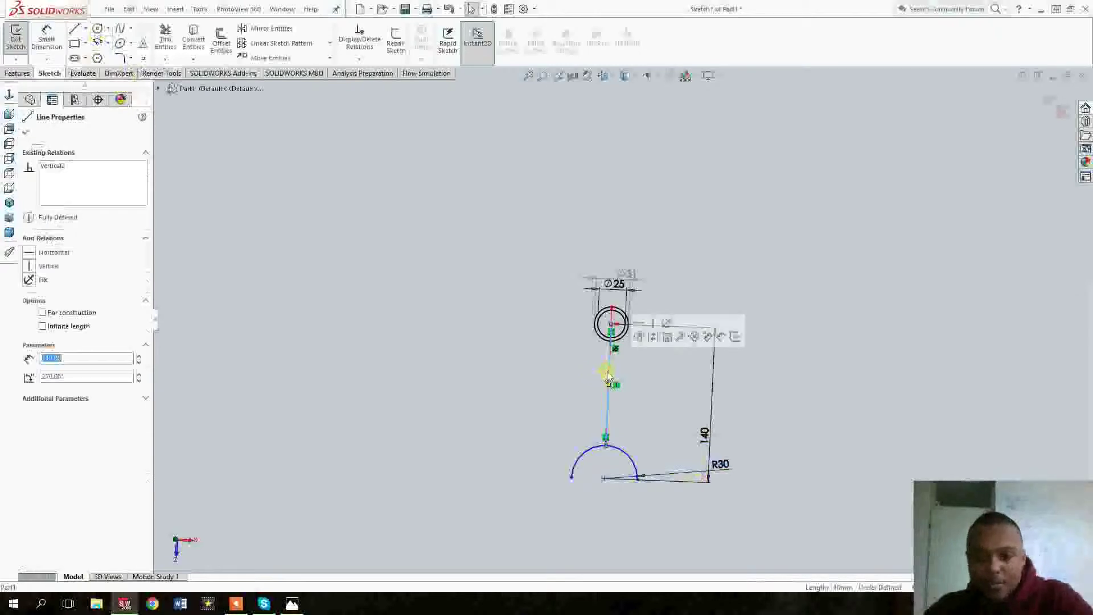
{"action": "key", "text": "Delete"}
{"action": "left_click", "coordinate": [74, 28]}
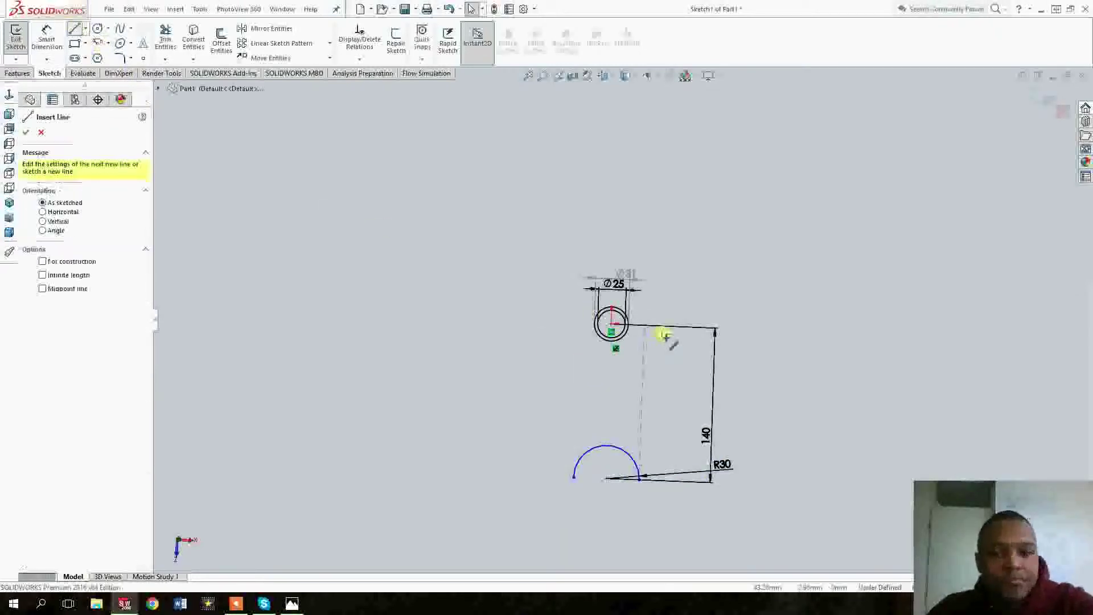
{"action": "left_click", "coordinate": [611, 324]}
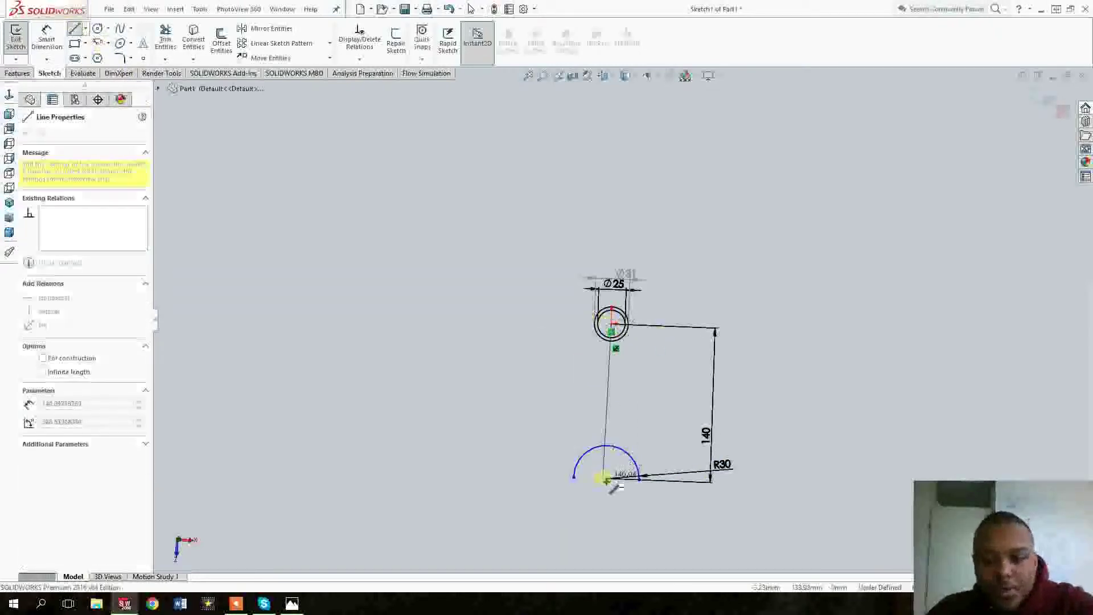
{"action": "left_click", "coordinate": [607, 478]}
- Try offsetting the vertical center line by 10 mm in both directions
{"action": "left_click", "coordinate": [220, 40]}
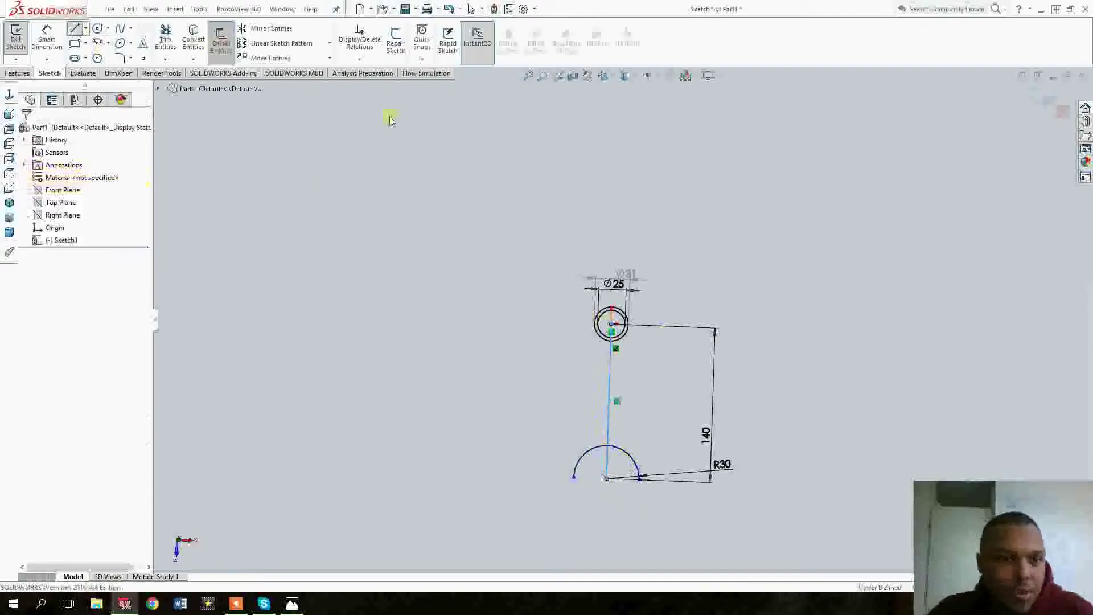
{"action": "scroll", "coordinate": [621, 346], "scroll_direction": "down", "scroll_amount": 2}
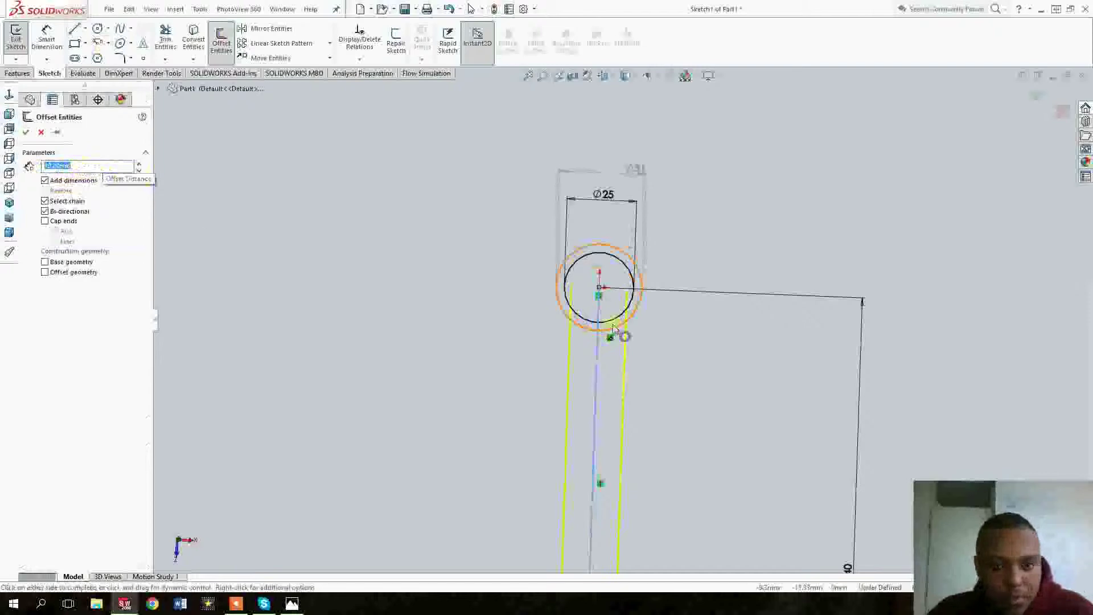
{"action": "left_click", "coordinate": [25, 133]}
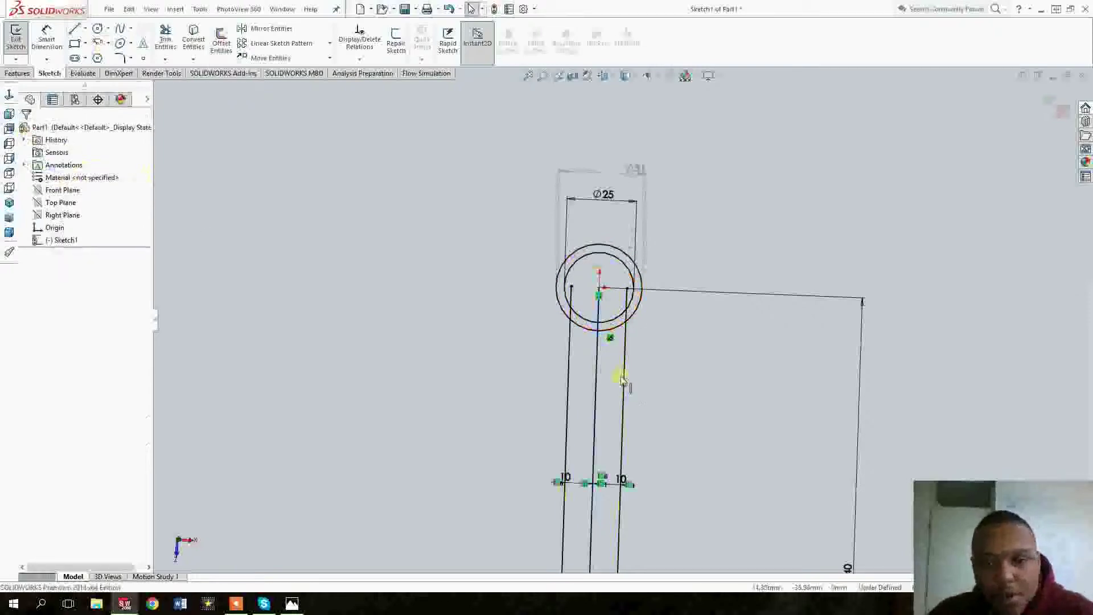
{"action": "scroll", "coordinate": [617, 378], "scroll_direction": "up", "scroll_amount": 3}
{"action": "scroll", "coordinate": [618, 379], "scroll_direction": "down", "scroll_amount": 5}
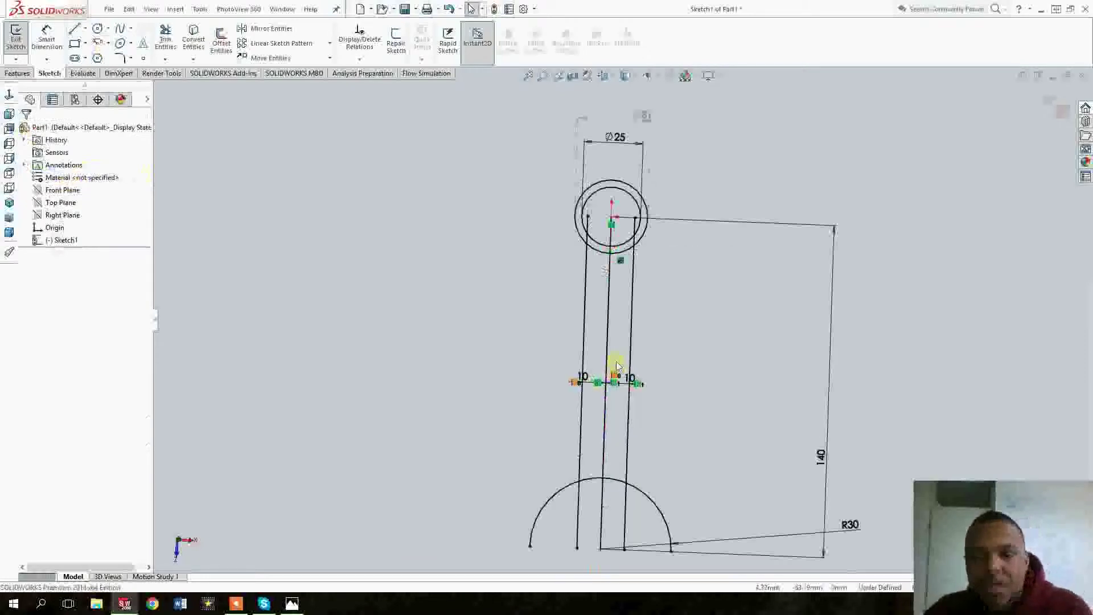
- Offset the vertical center line by 12.5 mm in both directions
{"action": "left_click", "coordinate": [221, 41]}
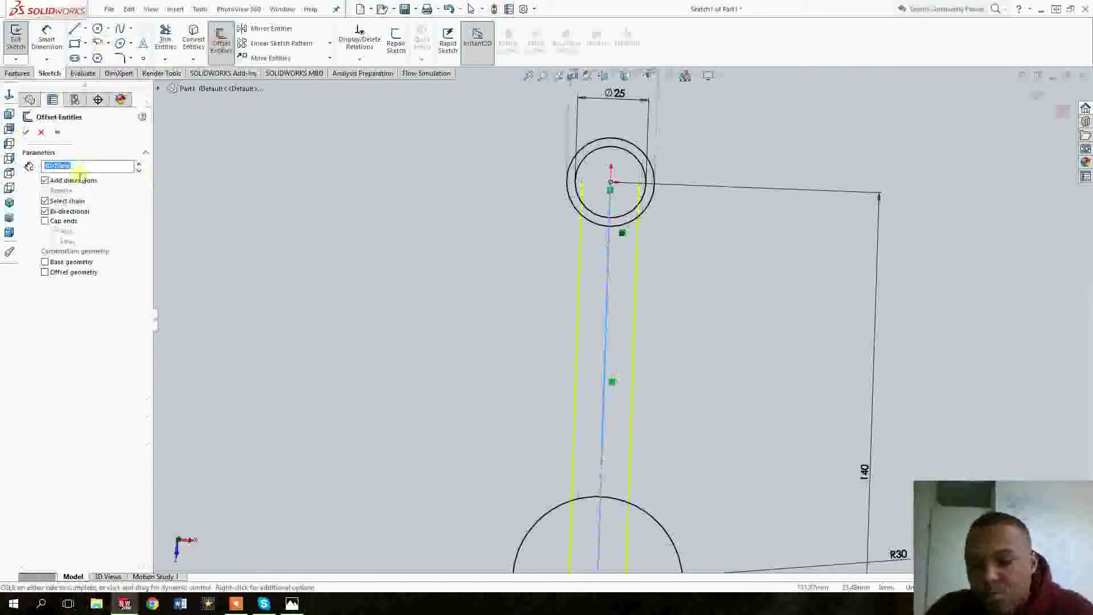
{"action": "type", "text": "12.5"}
{"action": "key", "text": "Return"}
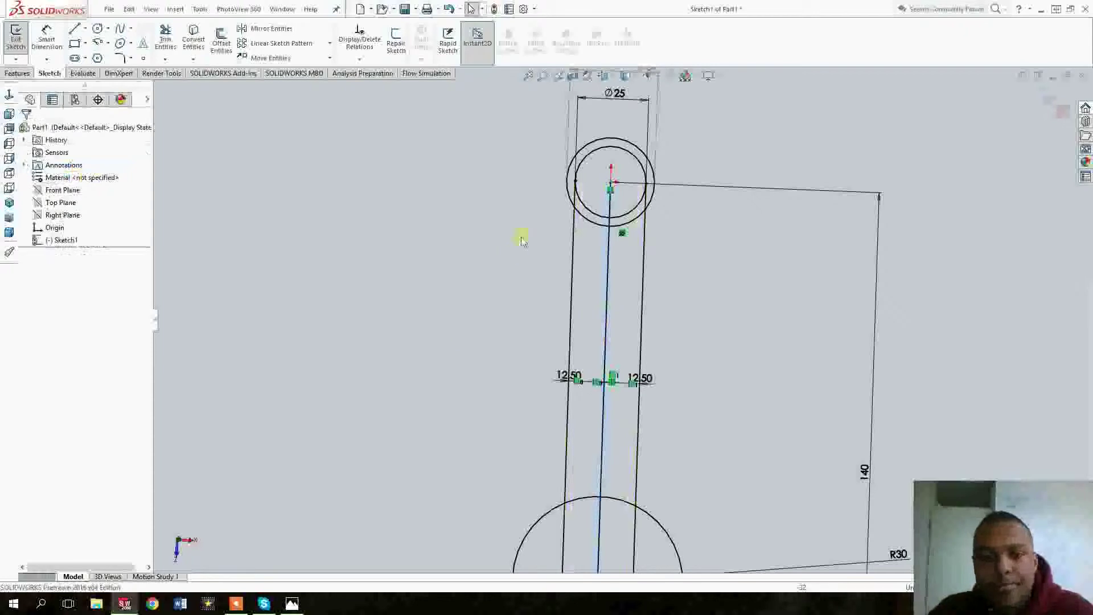
- Offset the R30 arc outward by 7.5 mm in one direction only
{"action": "scroll", "coordinate": [626, 236], "scroll_direction": "down", "scroll_amount": 1}
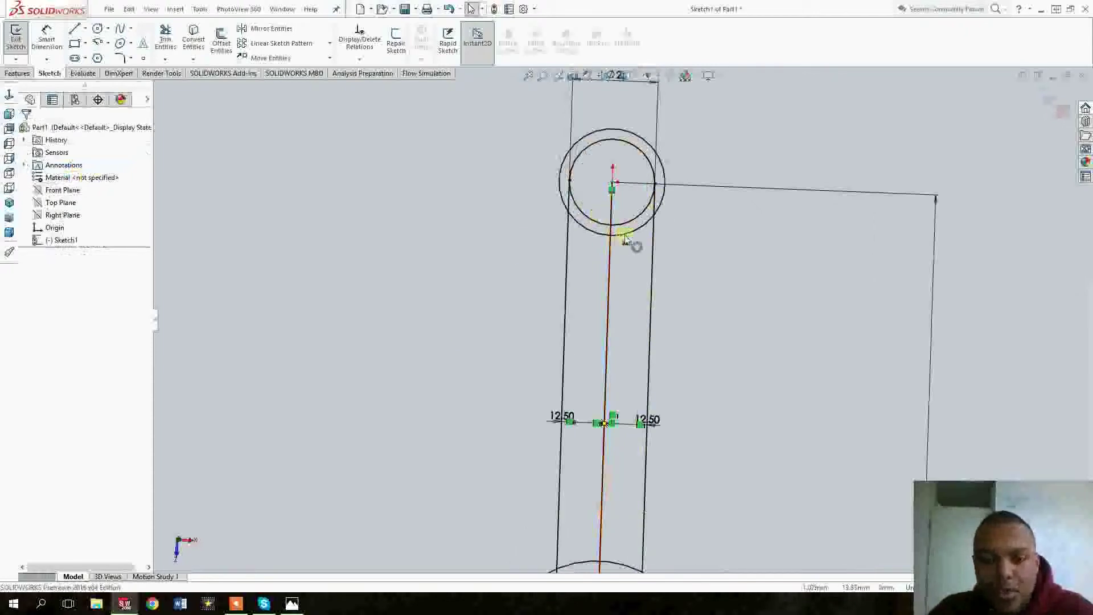
{"action": "scroll", "coordinate": [626, 239], "scroll_direction": "up", "scroll_amount": 3}
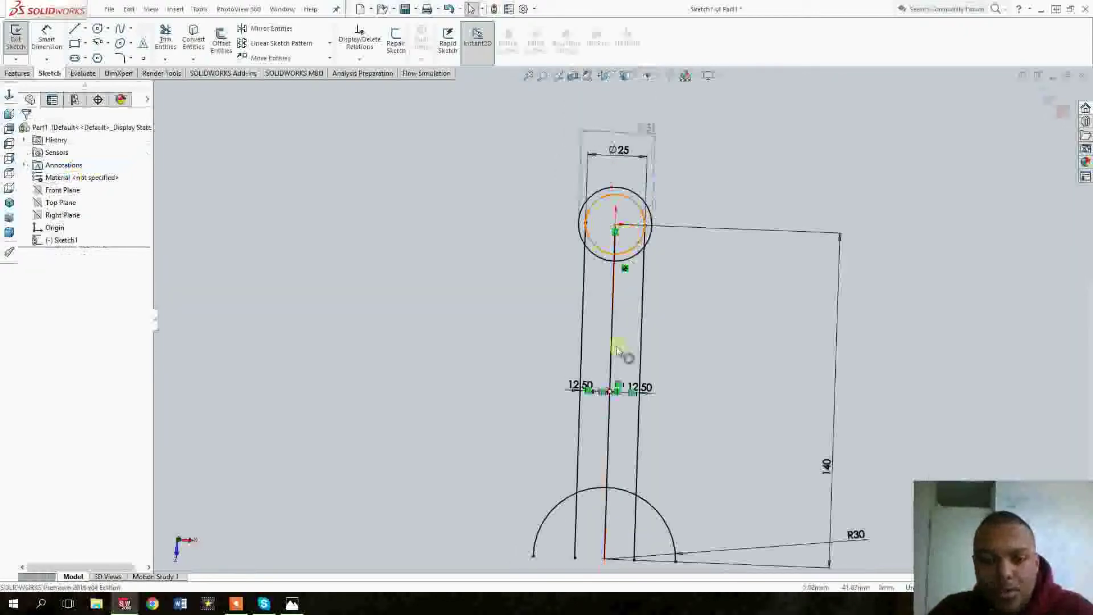
{"action": "left_click", "coordinate": [224, 45]}
{"action": "scroll", "coordinate": [637, 432], "scroll_direction": "down", "scroll_amount": 2}
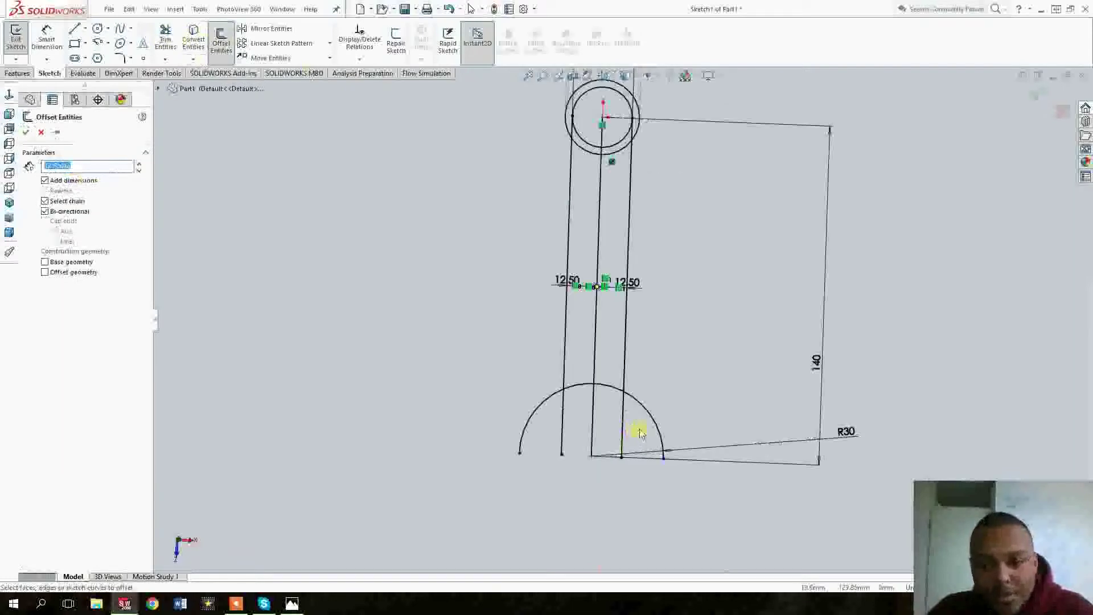
{"action": "left_click", "coordinate": [642, 409]}
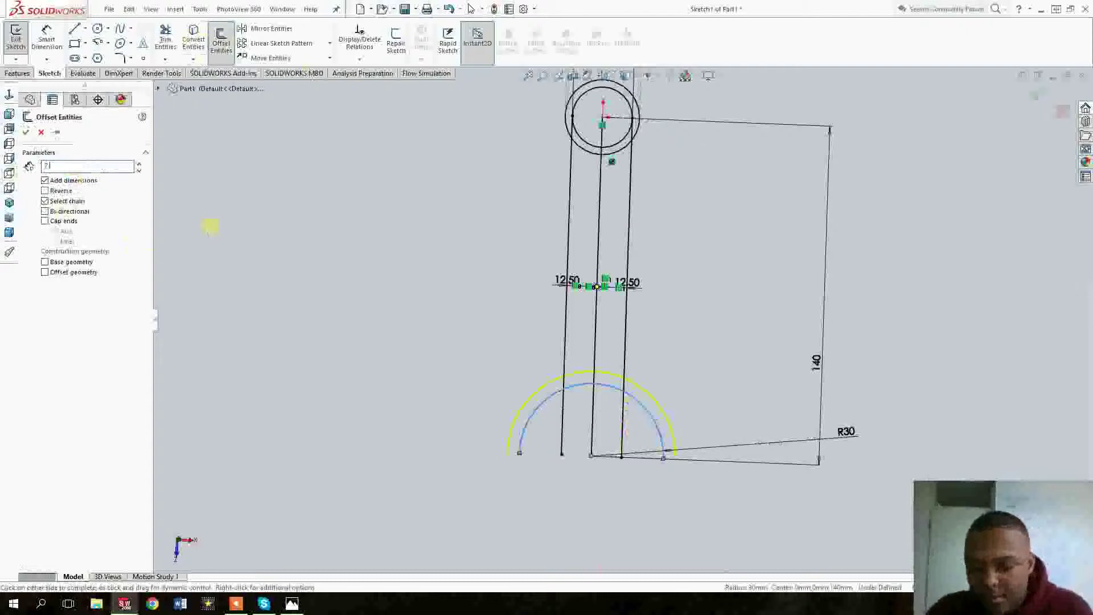
{"action": "left_click", "coordinate": [210, 227]}
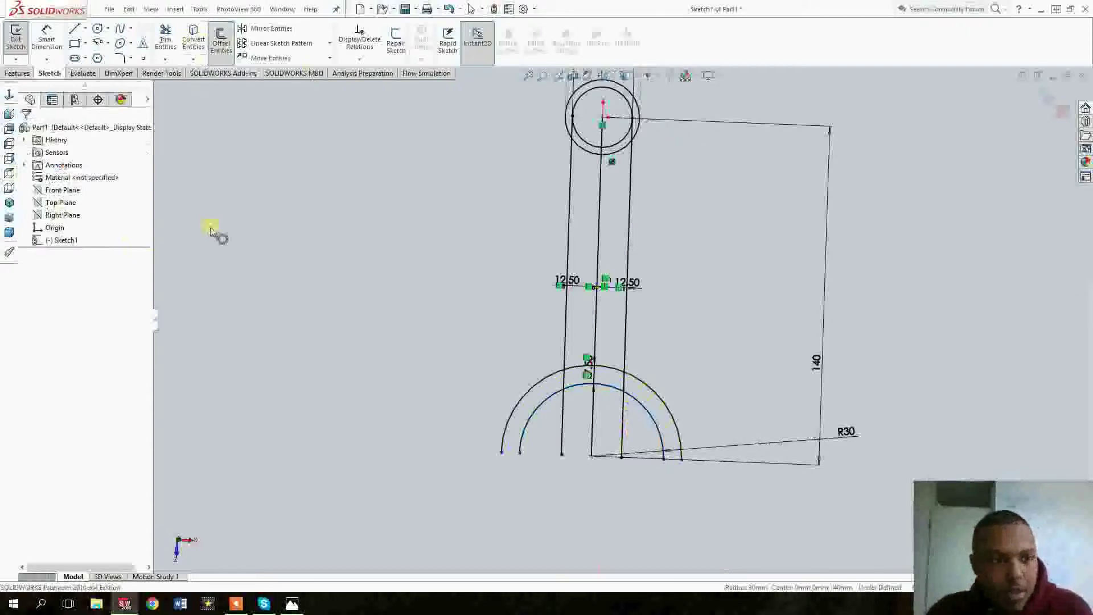
- Sketch a horizontal line joining the two ends of the outer lower arc
{"action": "left_click", "coordinate": [74, 31]}
{"action": "left_click", "coordinate": [501, 452]}
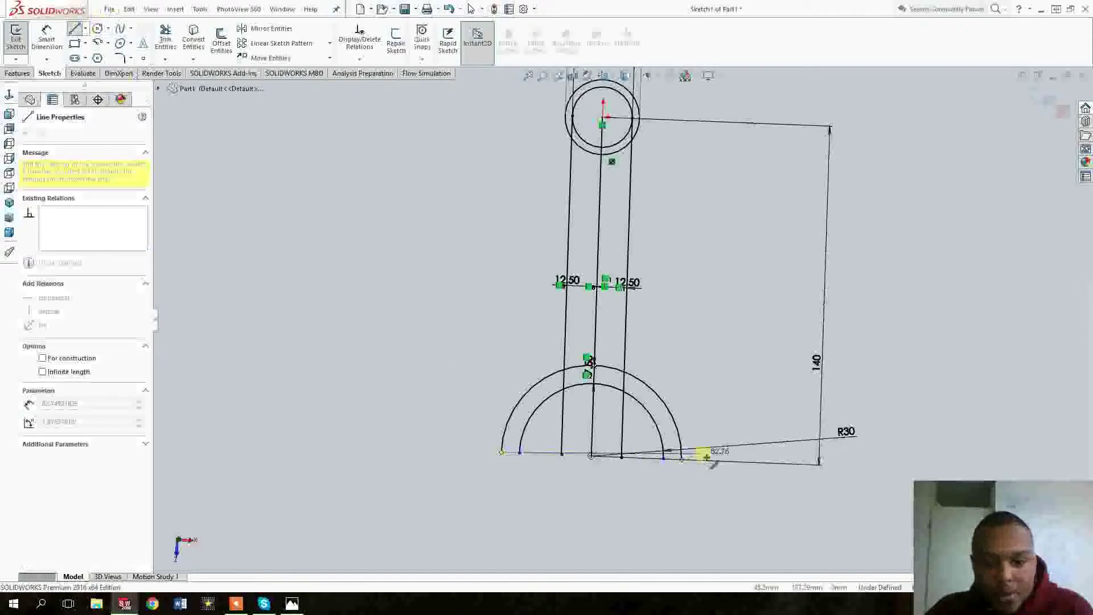
{"action": "double_click", "coordinate": [682, 458]}
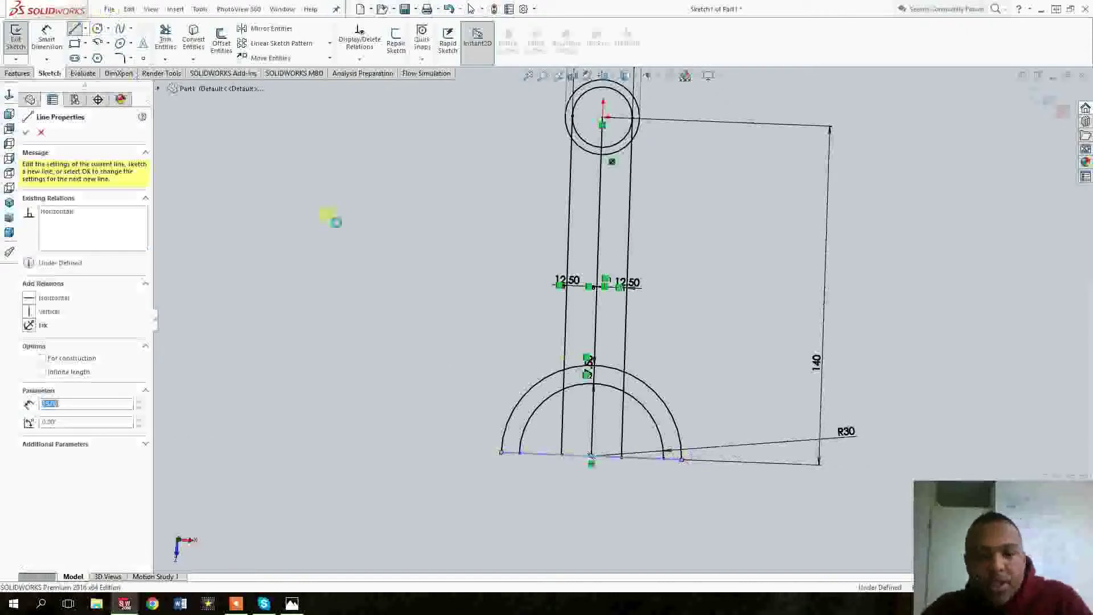
- Trim the lower end: the base line inside the inner arc, shank lines past the outer arc, the outer arc between them and the shank's center line
{"action": "left_click", "coordinate": [166, 40]}
{"action": "mouse_move", "coordinate": [548, 471]}
{"action": "left_mouse_down"}
{"action": "mouse_move", "coordinate": [592, 447]}
{"action": "mouse_move", "coordinate": [634, 473]}
{"action": "mouse_move", "coordinate": [626, 409]}
{"action": "left_mouse_up"}
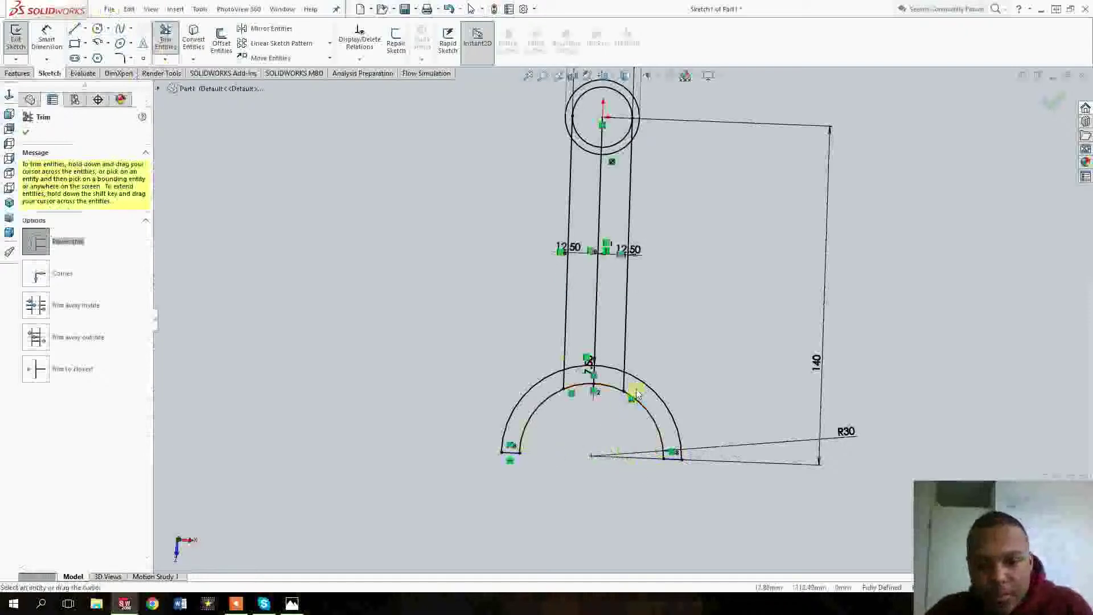
{"action": "mouse_move", "coordinate": [592, 373]}
{"action": "left_mouse_down"}
{"action": "mouse_move", "coordinate": [574, 382]}
{"action": "mouse_move", "coordinate": [593, 370]}
{"action": "left_mouse_up"}
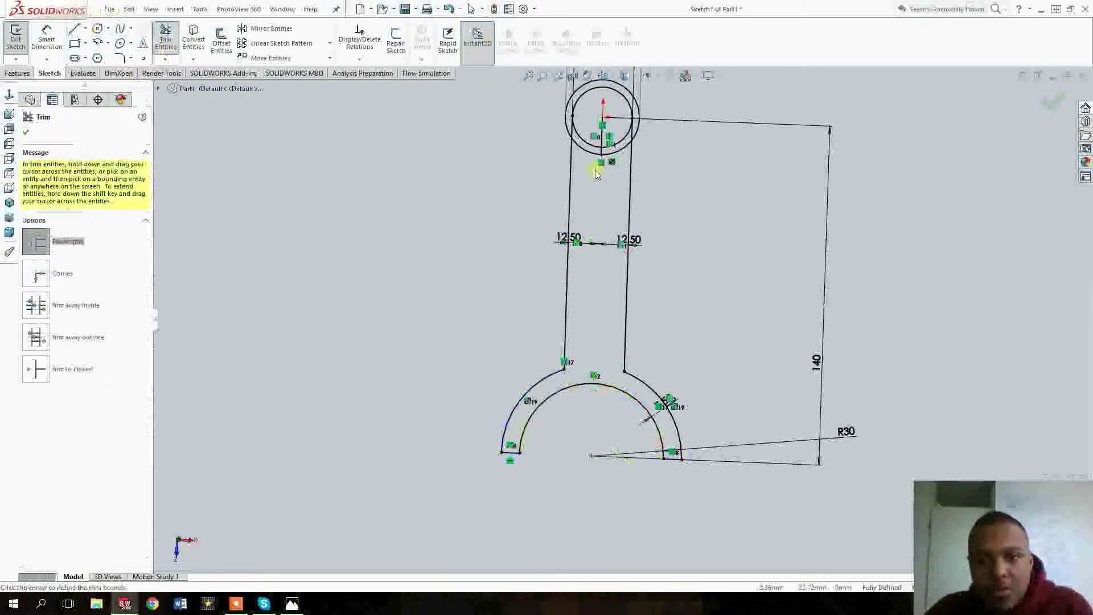
- Trim the shank lines inside the outer top circle, that circle's arc between them, and the leftover center line inside the ring
{"action": "scroll", "coordinate": [589, 114], "scroll_direction": "down", "scroll_amount": 5}
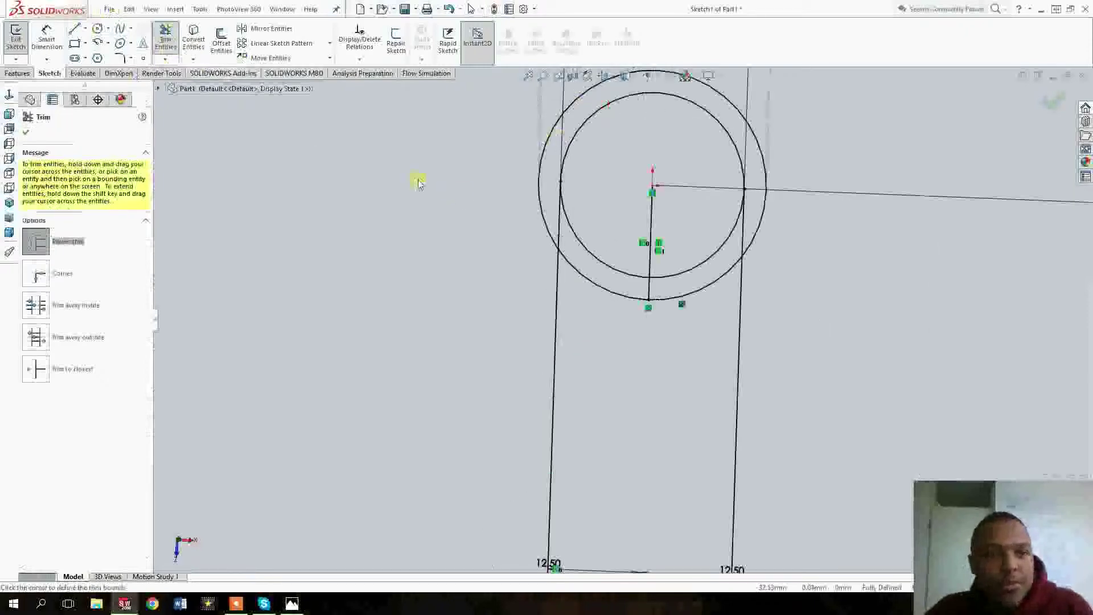
{"action": "scroll", "coordinate": [556, 220], "scroll_direction": "down", "scroll_amount": 3}
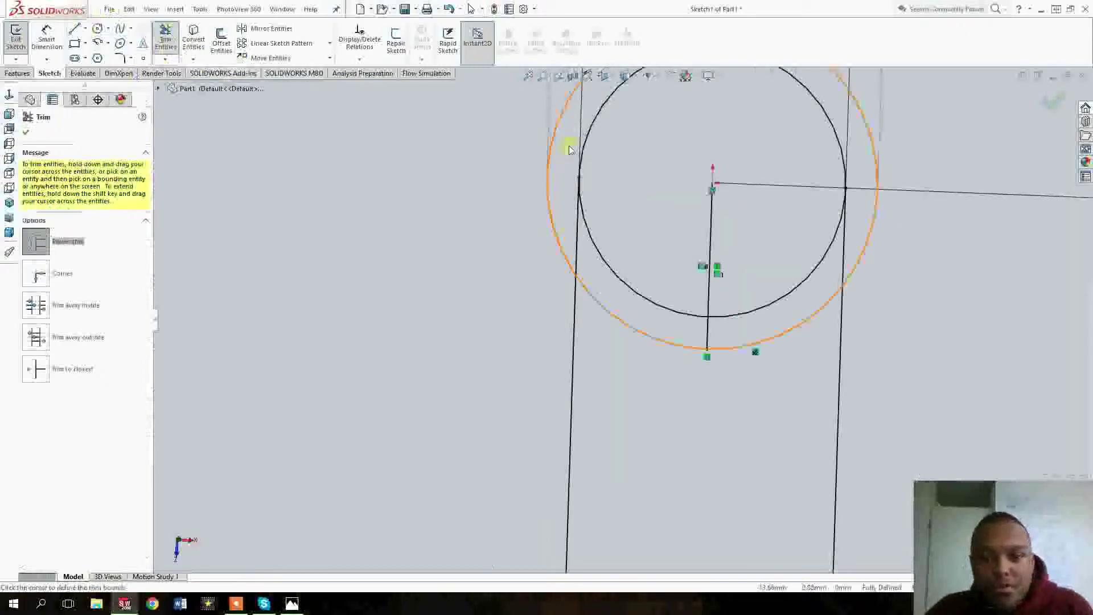
{"action": "mouse_move", "coordinate": [587, 277]}
{"action": "left_mouse_down"}
{"action": "mouse_move", "coordinate": [665, 370]}
{"action": "mouse_move", "coordinate": [690, 342]}
{"action": "left_mouse_up"}
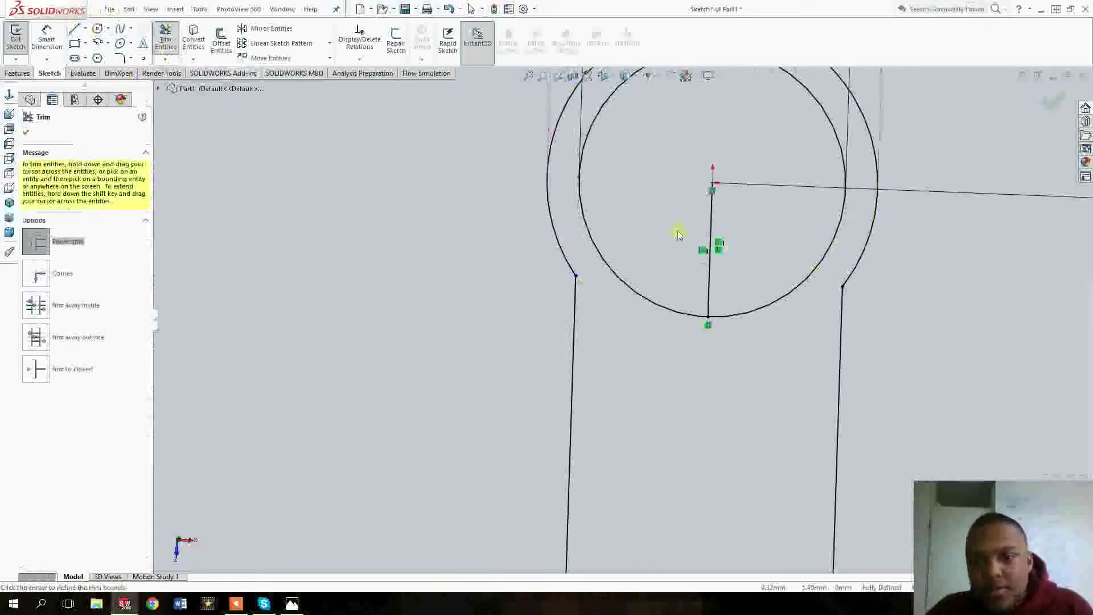
{"action": "scroll", "coordinate": [678, 235], "scroll_direction": "up", "scroll_amount": 8}
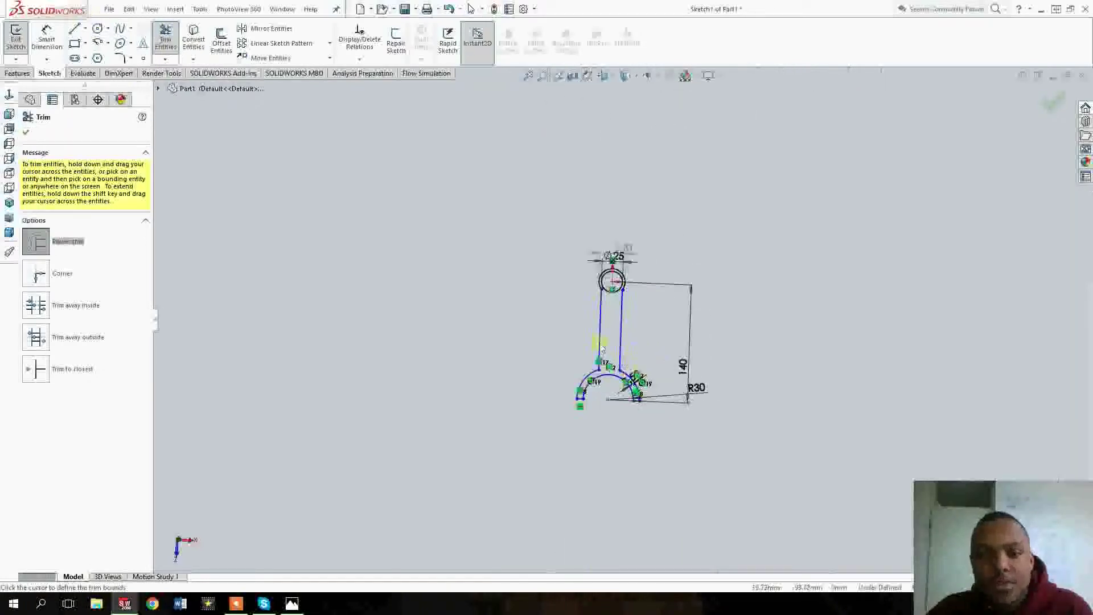
{"action": "scroll", "coordinate": [601, 350], "scroll_direction": "down", "scroll_amount": 4}
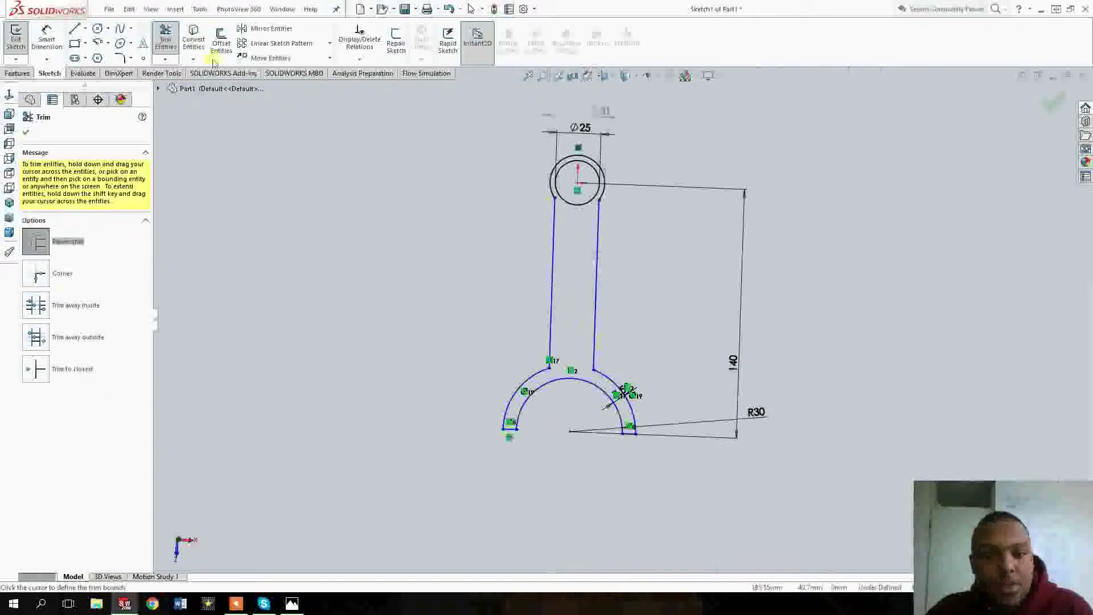
- Extrude the trimmed rod profile as a blind boss 2.5 mm deep from the sketch plane
{"action": "left_click", "coordinate": [22, 72]}
{"action": "left_click", "coordinate": [20, 43]}
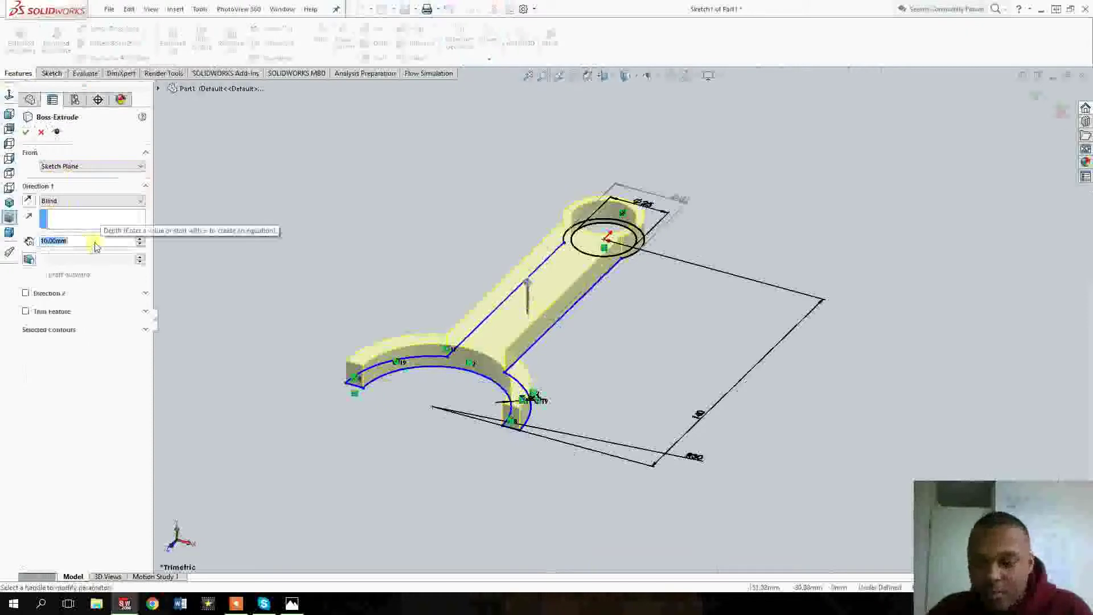
{"action": "type", "text": "2"}
{"action": "key", "text": "Return"}
{"action": "type", "text": "2.5"}
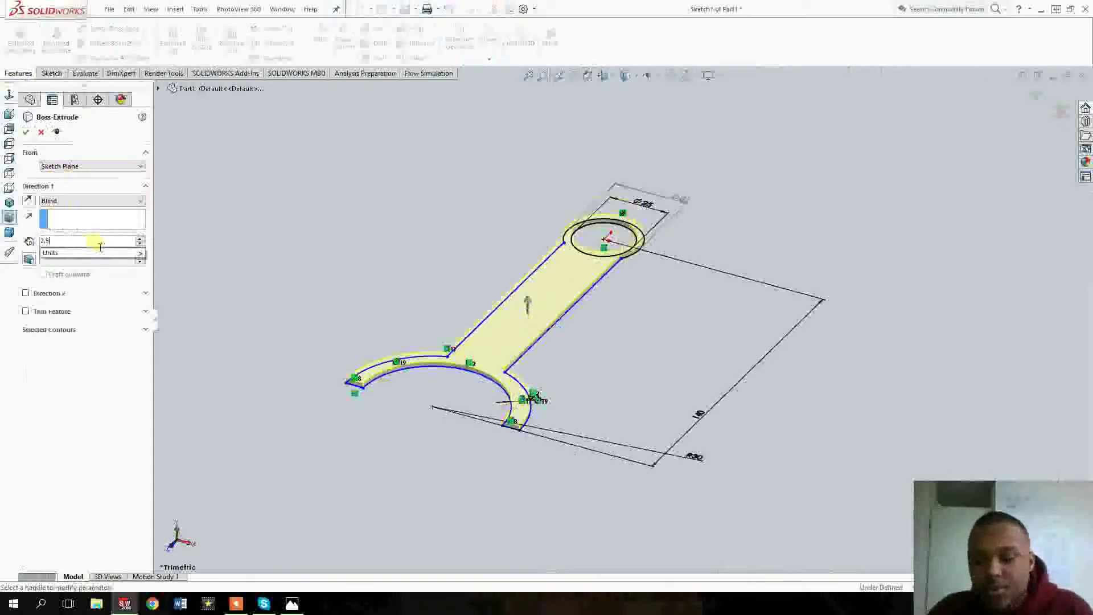
{"action": "key", "text": "Return"}
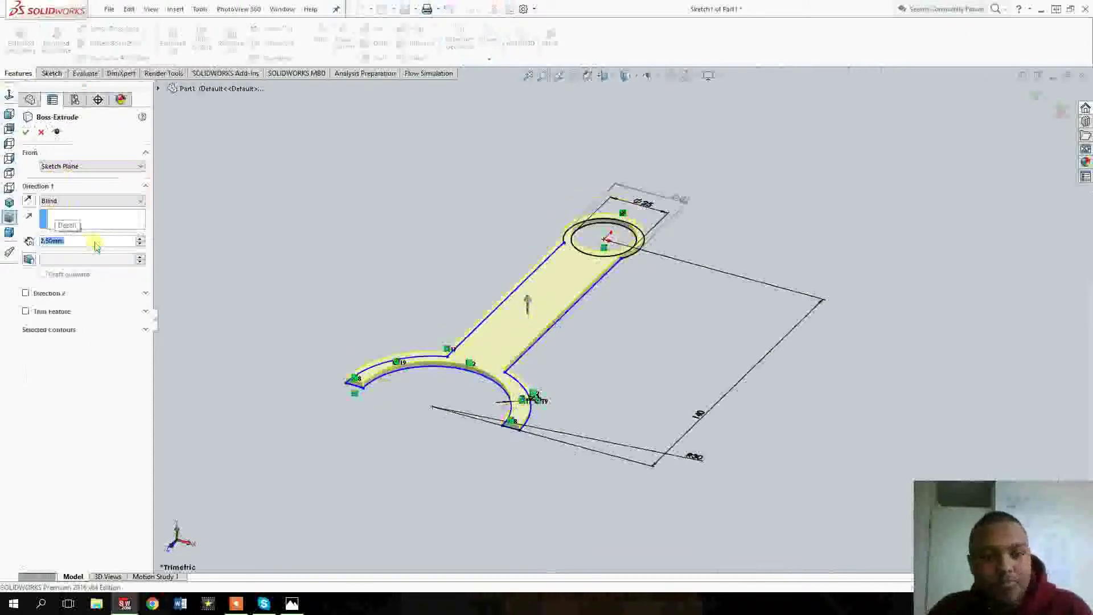
{"action": "key", "text": "Return"}
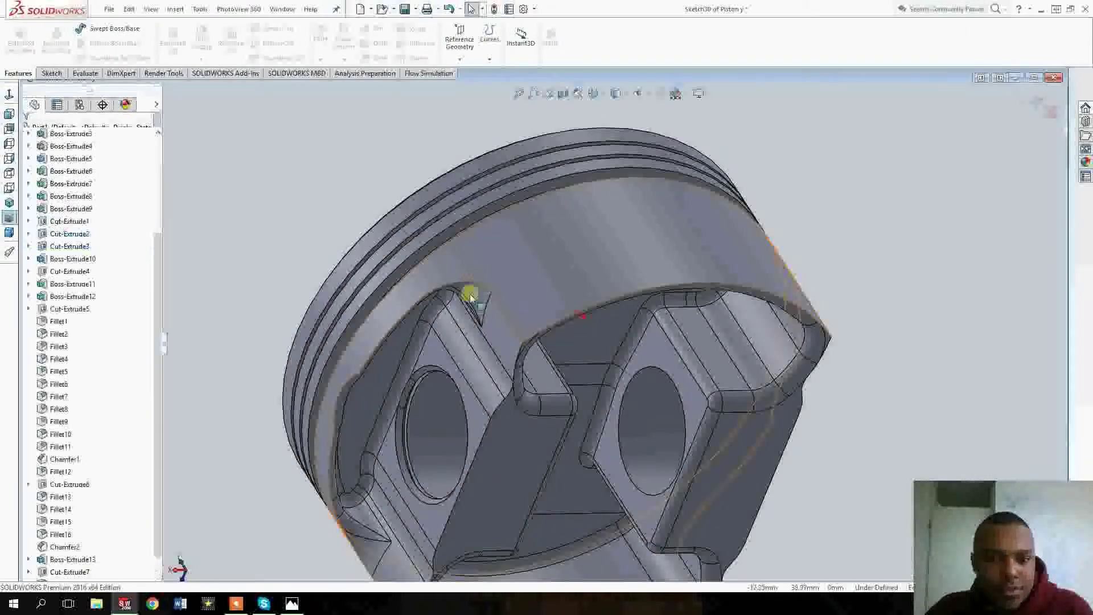
- Measure the distance between the facing inner edge surfaces of the two pin bosses on the underside of the piston
{"action": "mouse_move", "coordinate": [471, 298]}
{"action": "middle_mouse_down"}
{"action": "mouse_move", "coordinate": [629, 251]}
{"action": "mouse_move", "coordinate": [485, 373]}
{"action": "mouse_move", "coordinate": [461, 324]}
{"action": "mouse_move", "coordinate": [465, 387]}
{"action": "middle_mouse_up"}
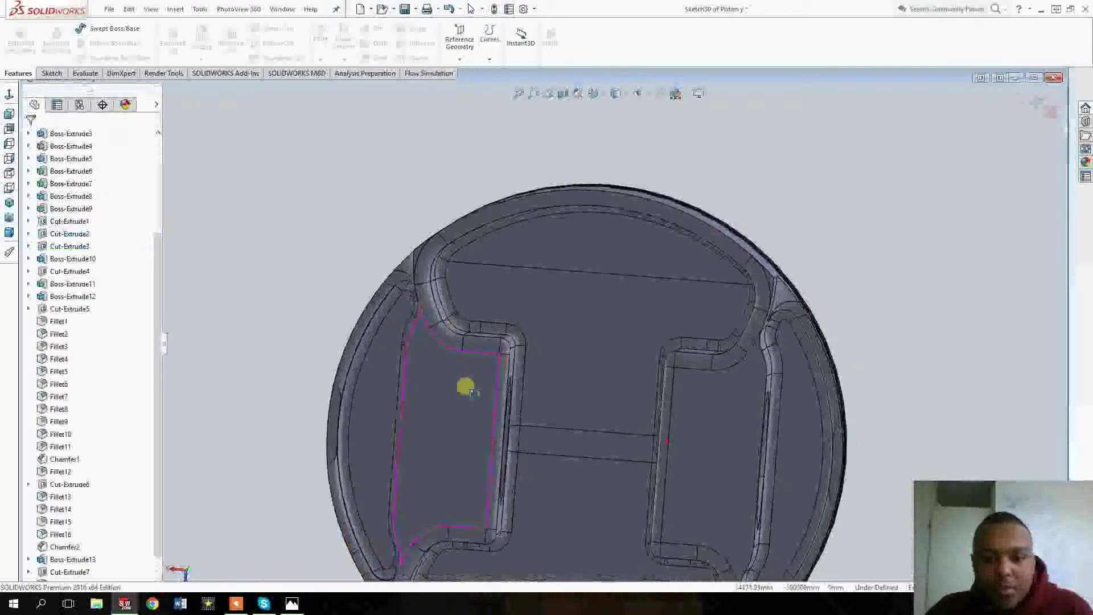
{"action": "left_click", "coordinate": [514, 364]}
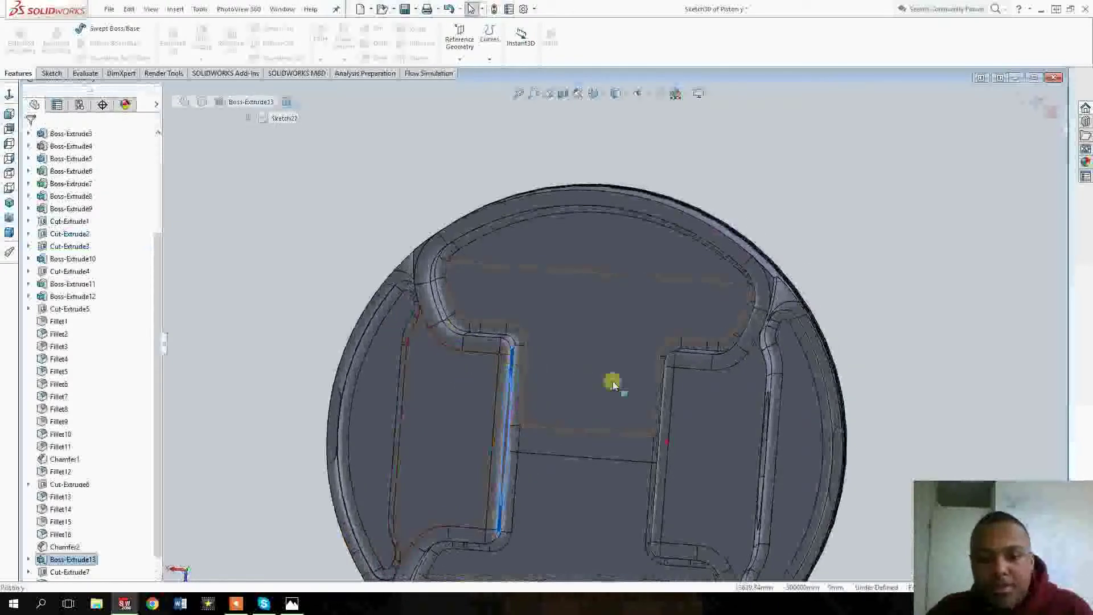
{"action": "mouse_move", "coordinate": [610, 383]}
{"action": "middle_mouse_down"}
{"action": "mouse_move", "coordinate": [658, 380]}
{"action": "mouse_move", "coordinate": [534, 373]}
{"action": "mouse_move", "coordinate": [609, 381]}
{"action": "mouse_move", "coordinate": [591, 378]}
{"action": "middle_mouse_up"}
{"action": "left_click", "coordinate": [686, 371]}
{"action": "left_click", "coordinate": [528, 383], "text": "ctrl"}
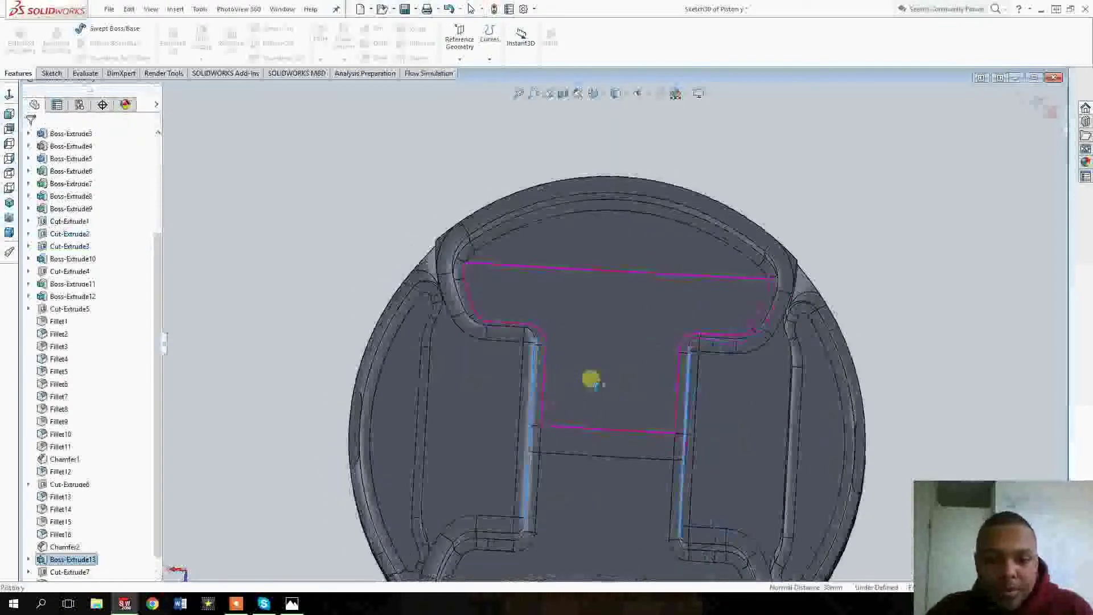
{"action": "left_click", "coordinate": [703, 390]}
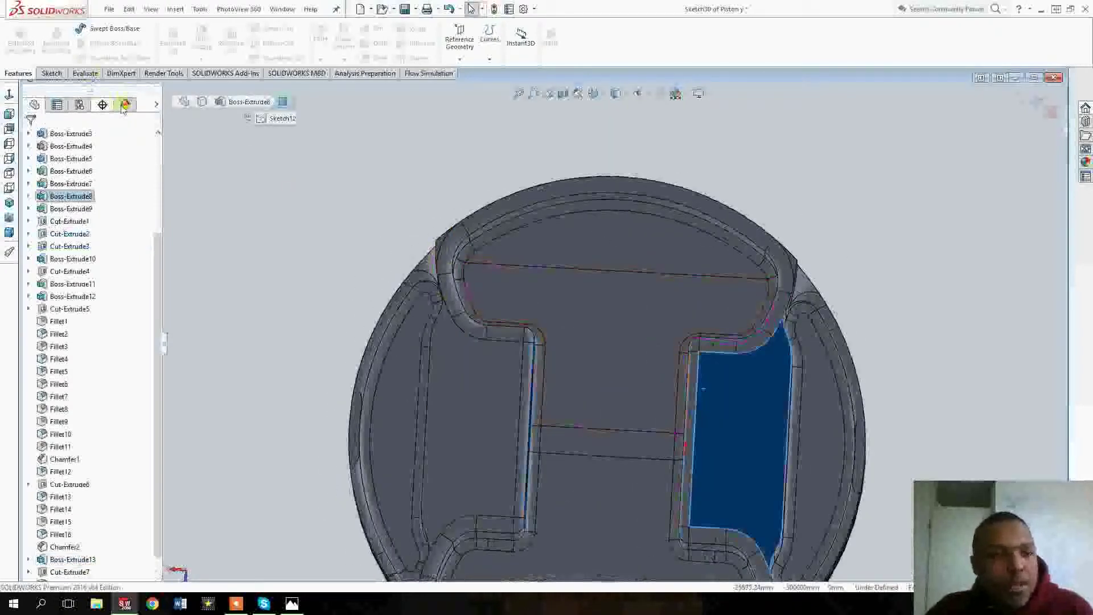
- Start a sketch on the piston's flat pin-boss face and convert the narrow inner edge faces of both bosses into sketch entities
{"action": "left_click", "coordinate": [1034, 78]}
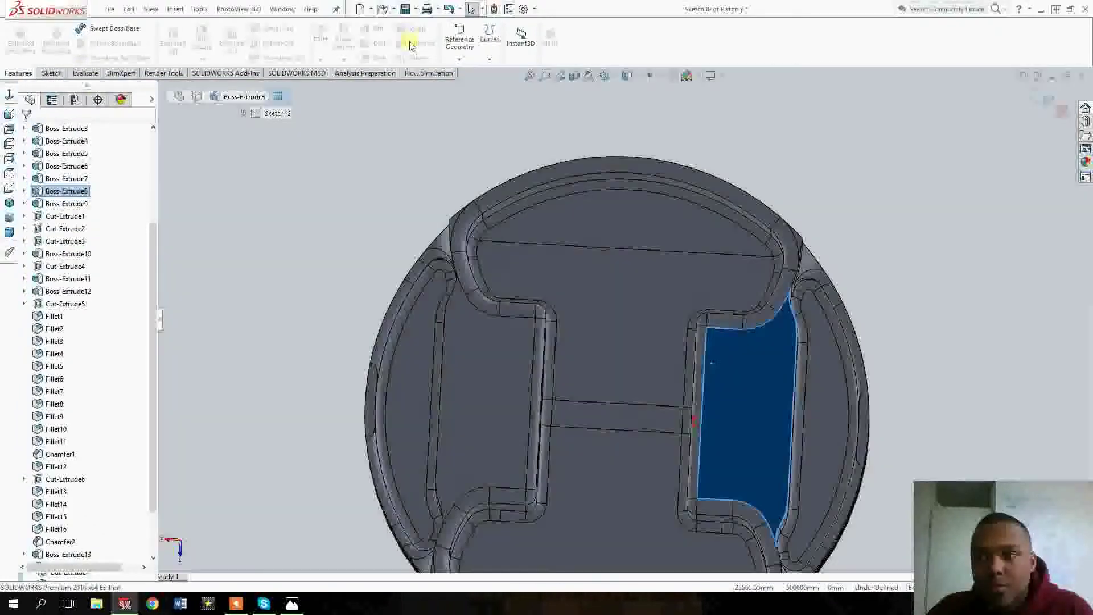
{"action": "left_click", "coordinate": [51, 74]}
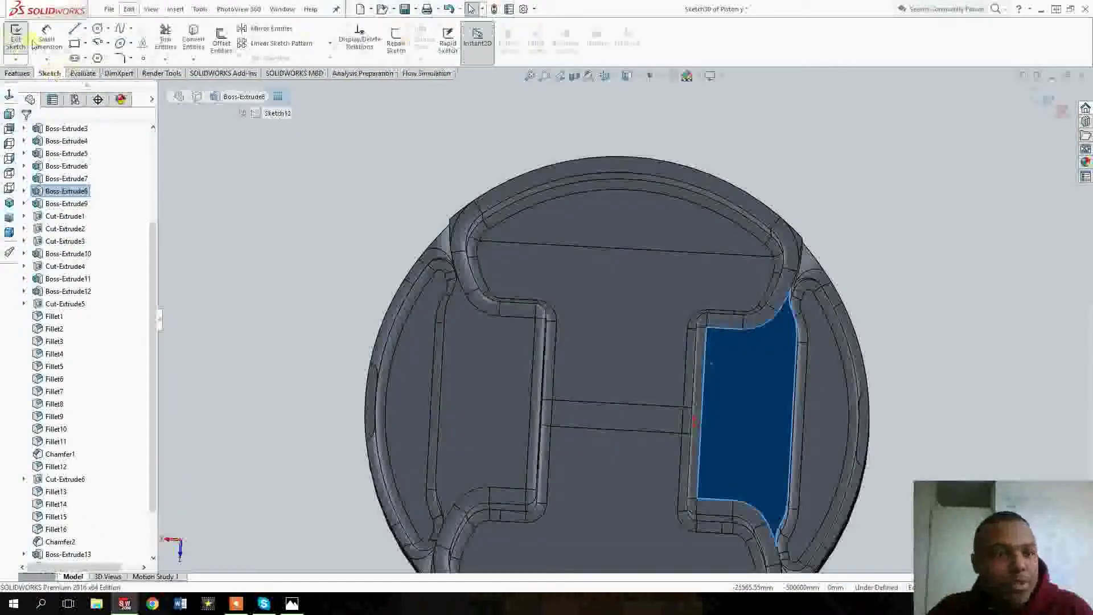
{"action": "left_click", "coordinate": [18, 35]}
{"action": "left_click", "coordinate": [18, 36]}
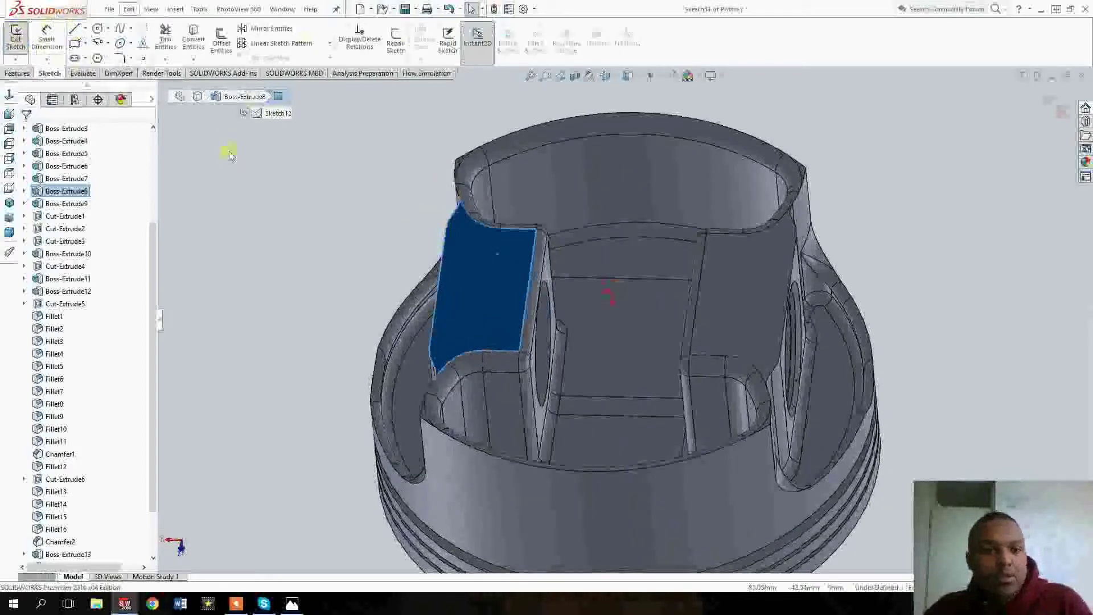
{"action": "left_click", "coordinate": [189, 40]}
{"action": "left_click", "coordinate": [542, 249]}
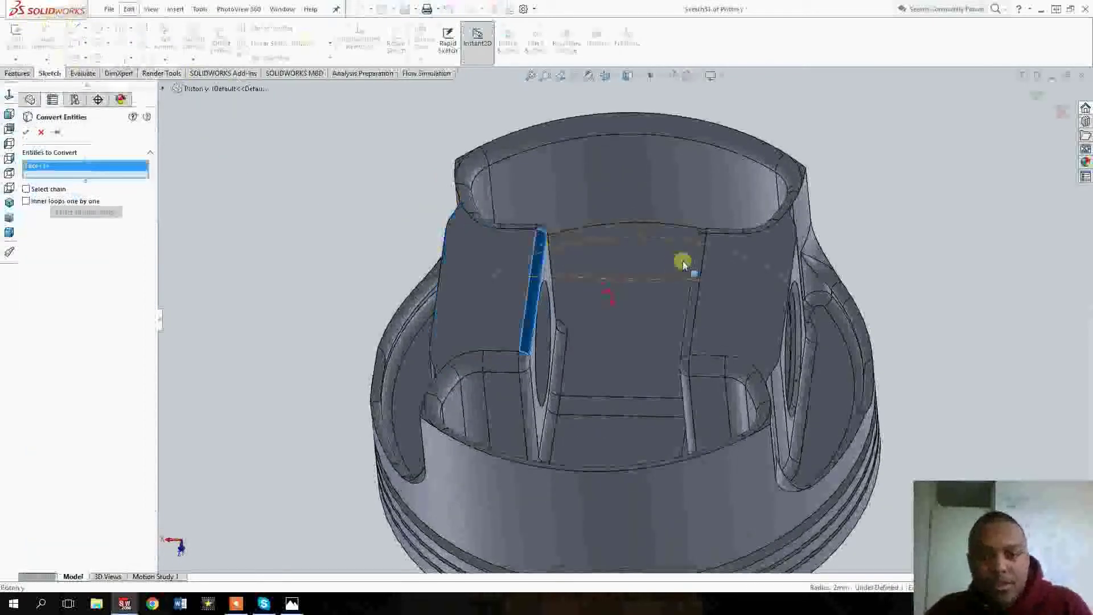
{"action": "left_click", "coordinate": [698, 246]}
{"action": "left_click", "coordinate": [26, 133]}
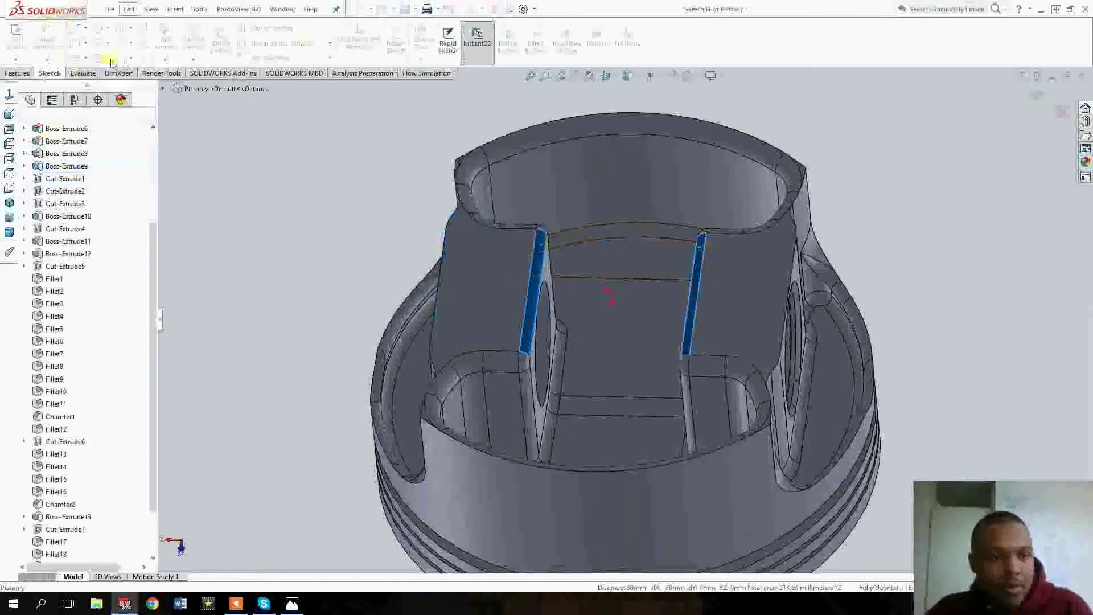
- Sketch a horizontal line across the gap between the two converted boss outlines to check its length
{"action": "left_click", "coordinate": [75, 30]}
{"action": "middle_click_drag", "start_coordinate": [526, 274], "coordinate": [524, 337]}
{"action": "left_click", "coordinate": [549, 214]}
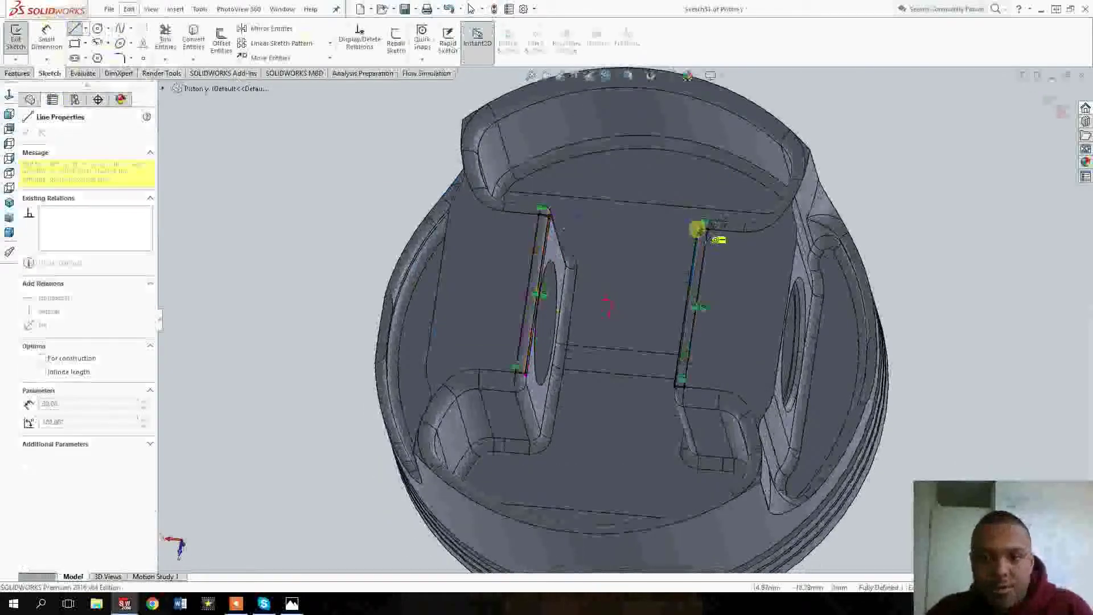
{"action": "left_click", "coordinate": [699, 229]}
{"action": "left_click", "coordinate": [82, 403]}
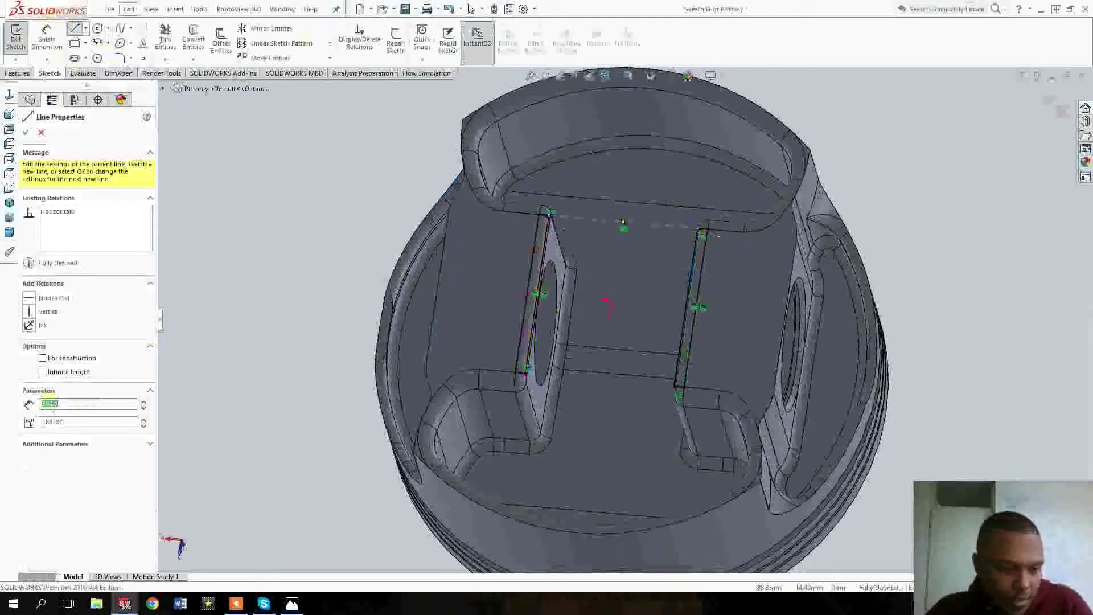
{"action": "left_click", "coordinate": [40, 134]}
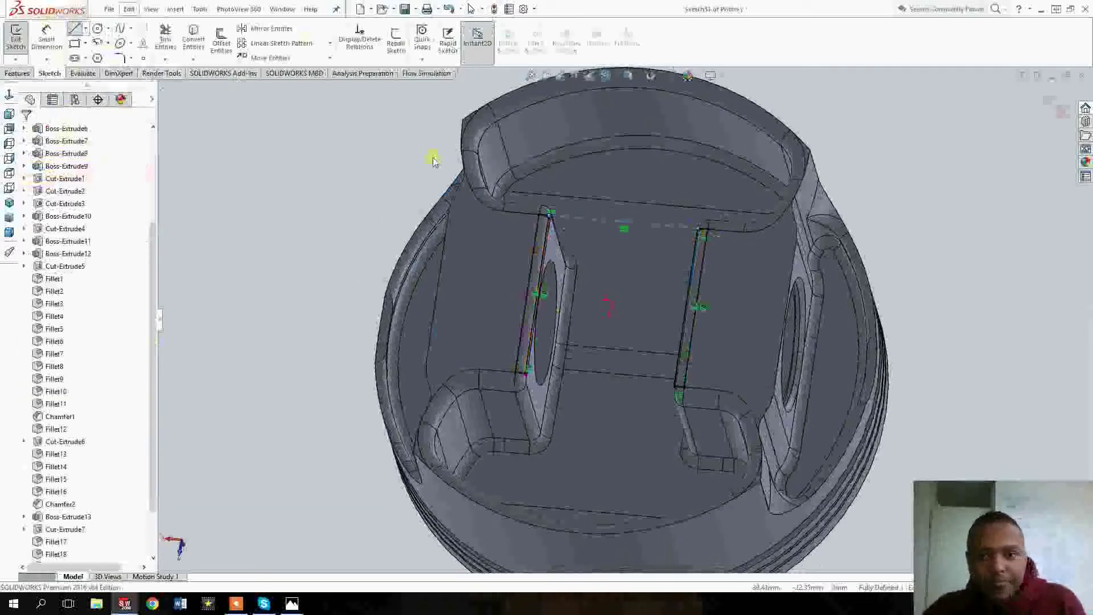
- Delete all the temporary entities of the piston sketch and exit it
{"action": "left_click_drag", "start_coordinate": [410, 137], "coordinate": [764, 470]}
{"action": "key", "text": "Delete"}
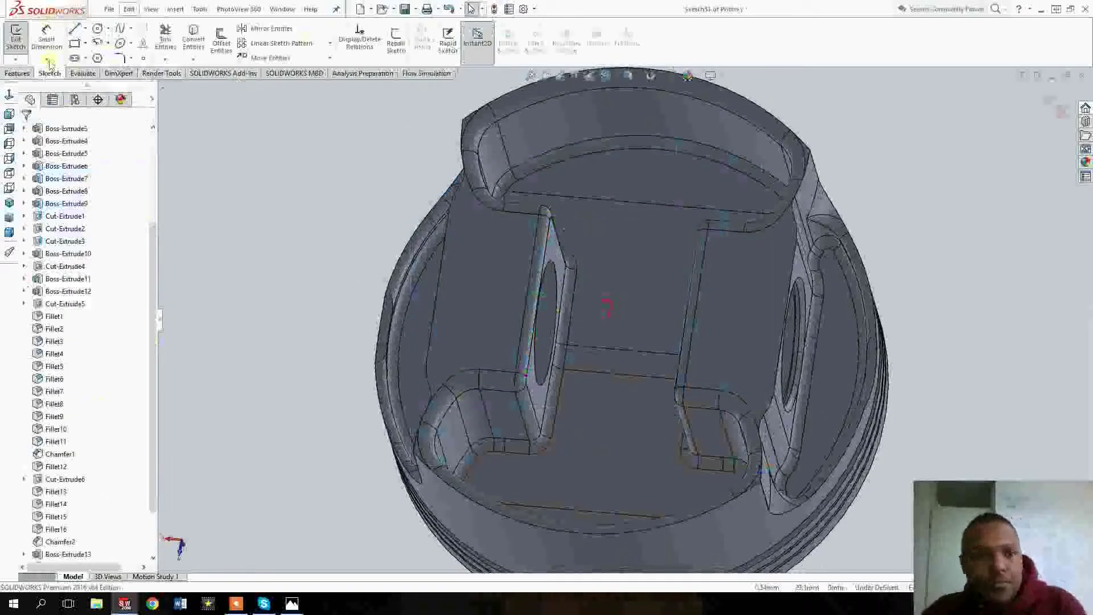
{"action": "left_click", "coordinate": [15, 38]}
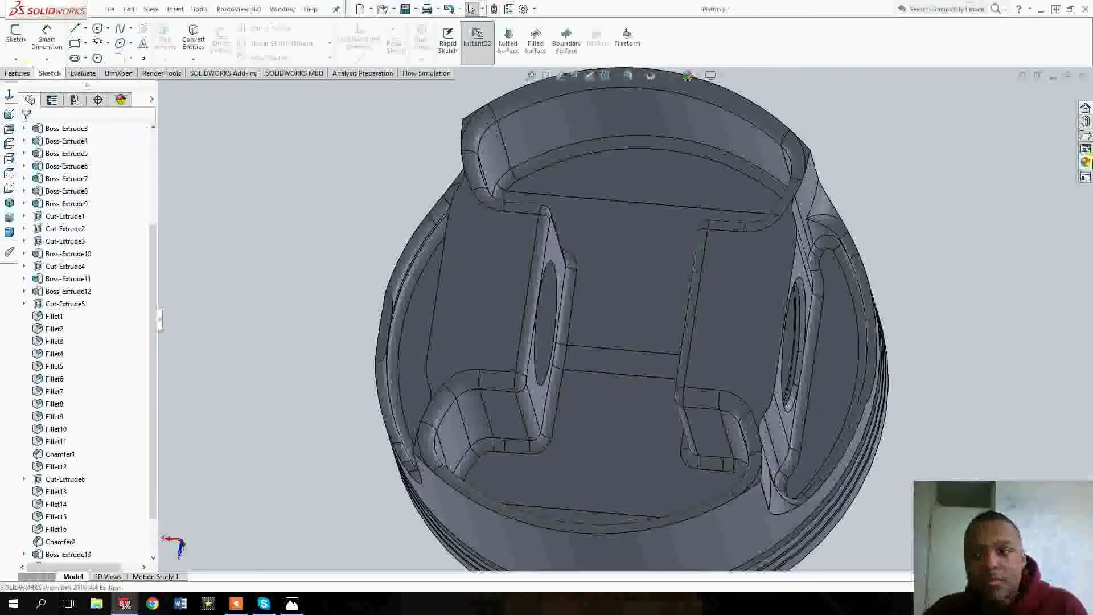
- Minimize the piston document and restore the extruded rod part's window
{"action": "left_click", "coordinate": [1052, 76]}
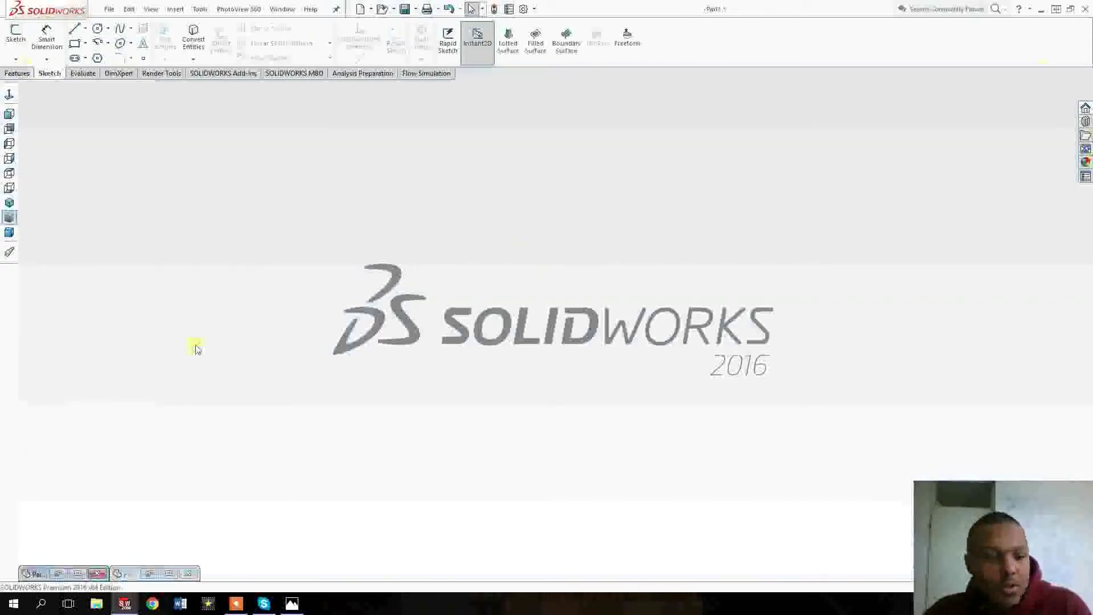
{"action": "left_click", "coordinate": [56, 574]}
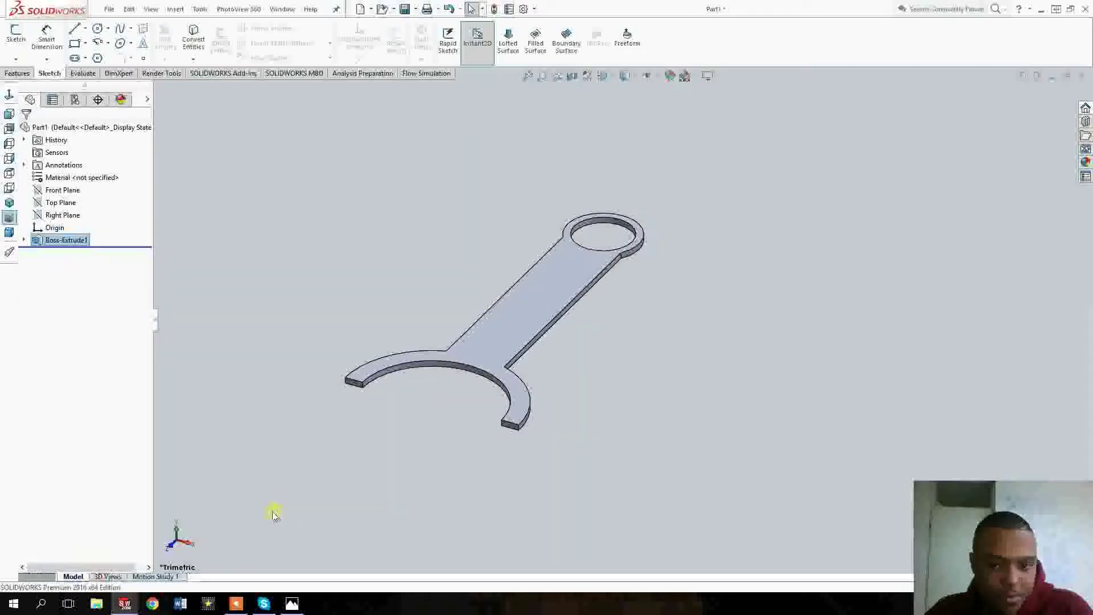
{"action": "middle_click_drag", "start_coordinate": [630, 300], "coordinate": [552, 317]}
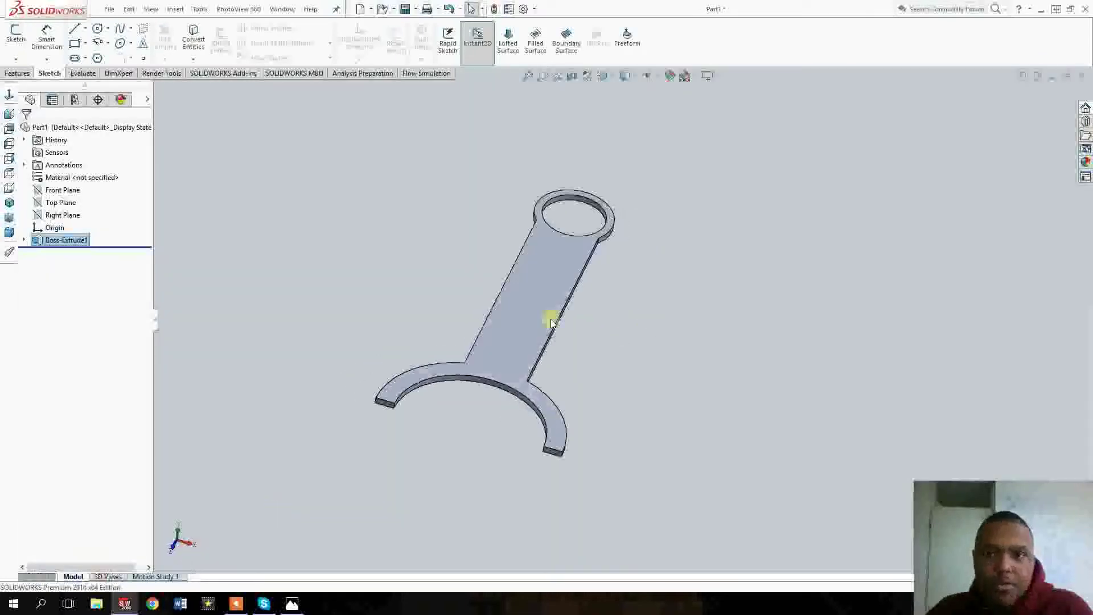
- Save the rod part as Connecting rod in the Engine folder, replacing the existing file
{"action": "left_click", "coordinate": [416, 9]}
{"action": "left_click", "coordinate": [439, 24]}
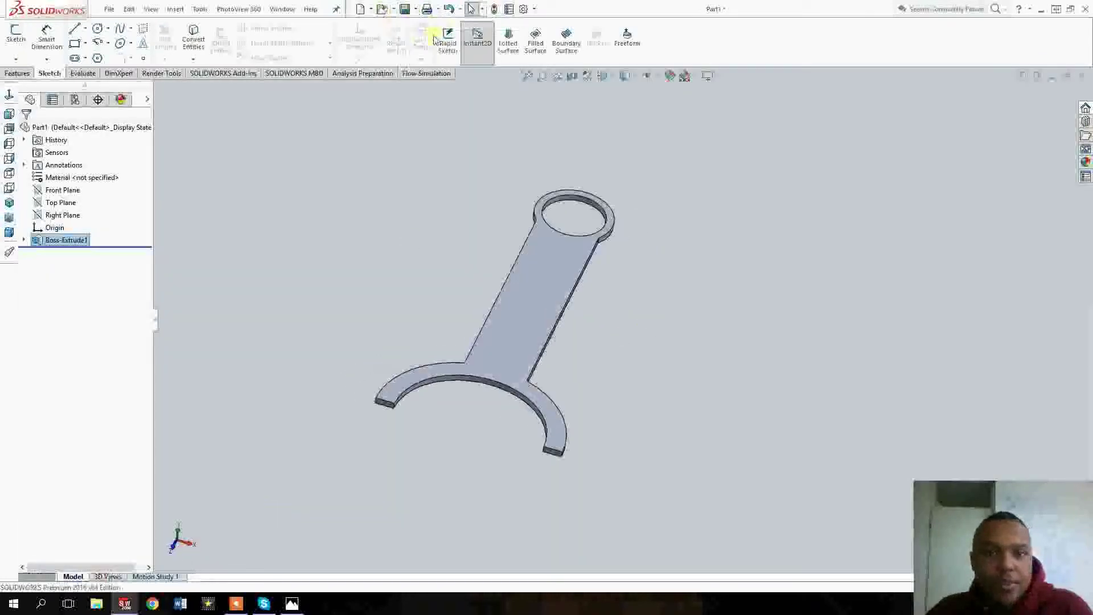
{"action": "left_click", "coordinate": [446, 193]}
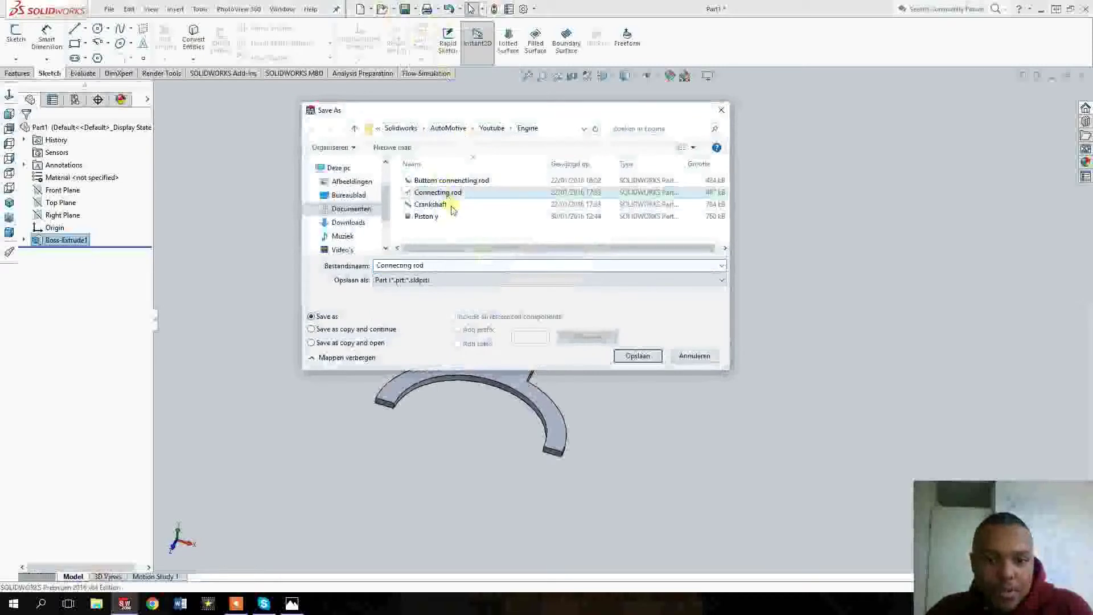
{"action": "left_click", "coordinate": [618, 359]}
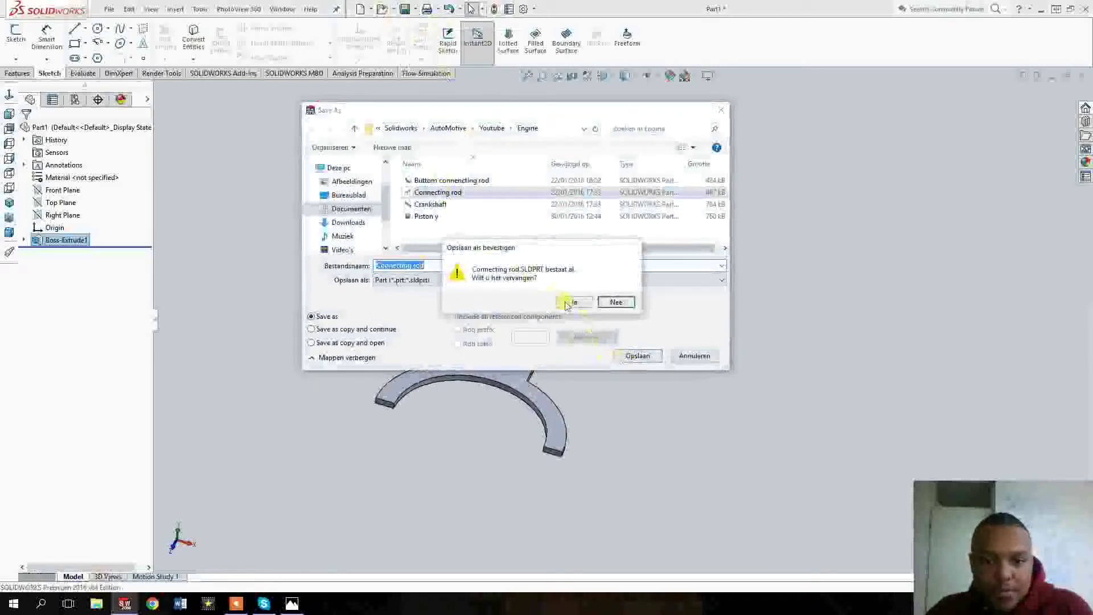
{"action": "left_click", "coordinate": [571, 302]}
{"action": "middle_click_drag", "start_coordinate": [562, 302], "coordinate": [516, 375]}
{"action": "left_click", "coordinate": [491, 323]}
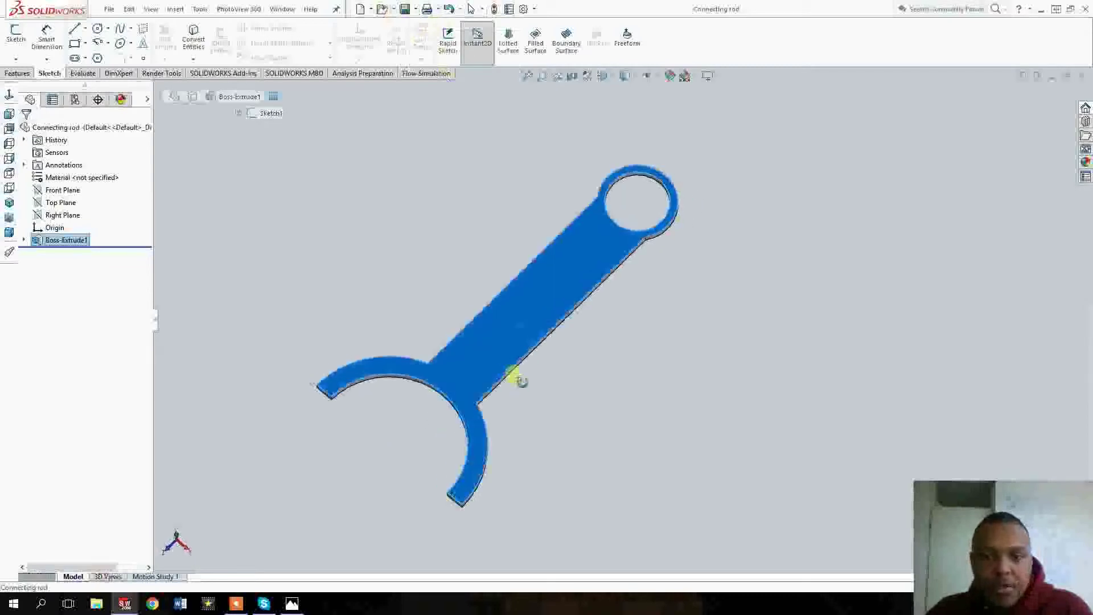
{"action": "left_click", "coordinate": [98, 30]}
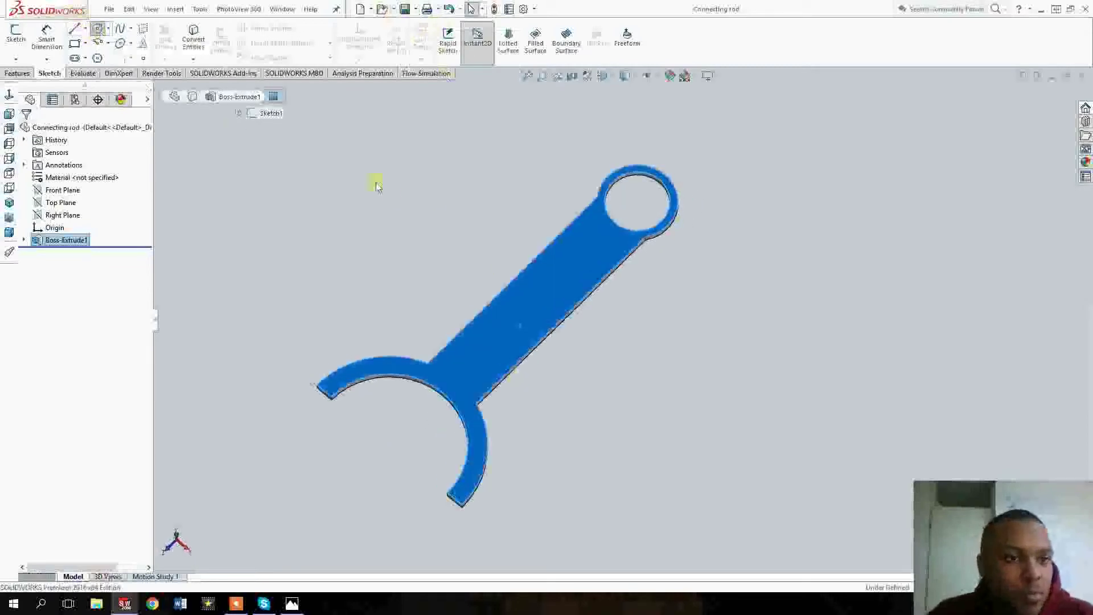
{"action": "left_click", "coordinate": [617, 183]}
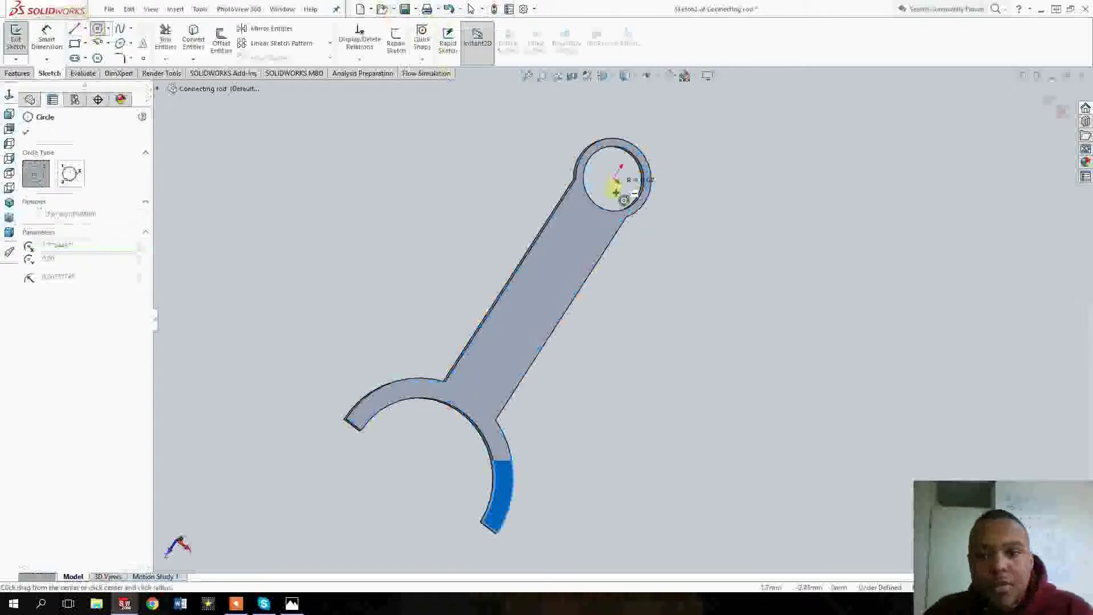
{"action": "key", "text": "Escape"}
- Examine both flat faces of the rod from several angles to decide where the boss sketch belongs
{"action": "middle_click_drag", "start_coordinate": [570, 213], "coordinate": [558, 225]}
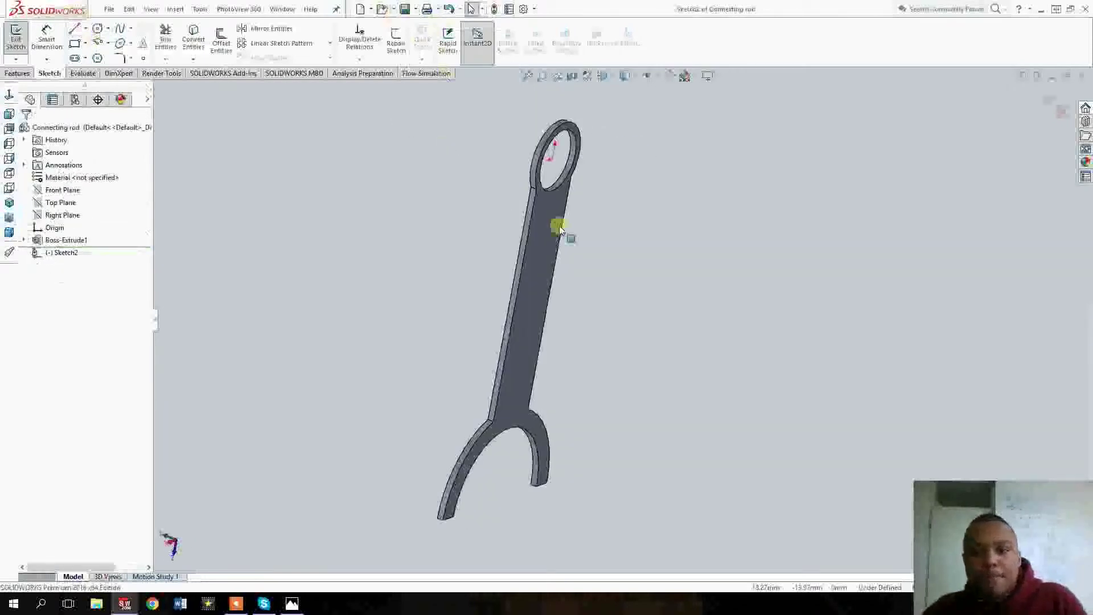
{"action": "left_click", "coordinate": [544, 227]}
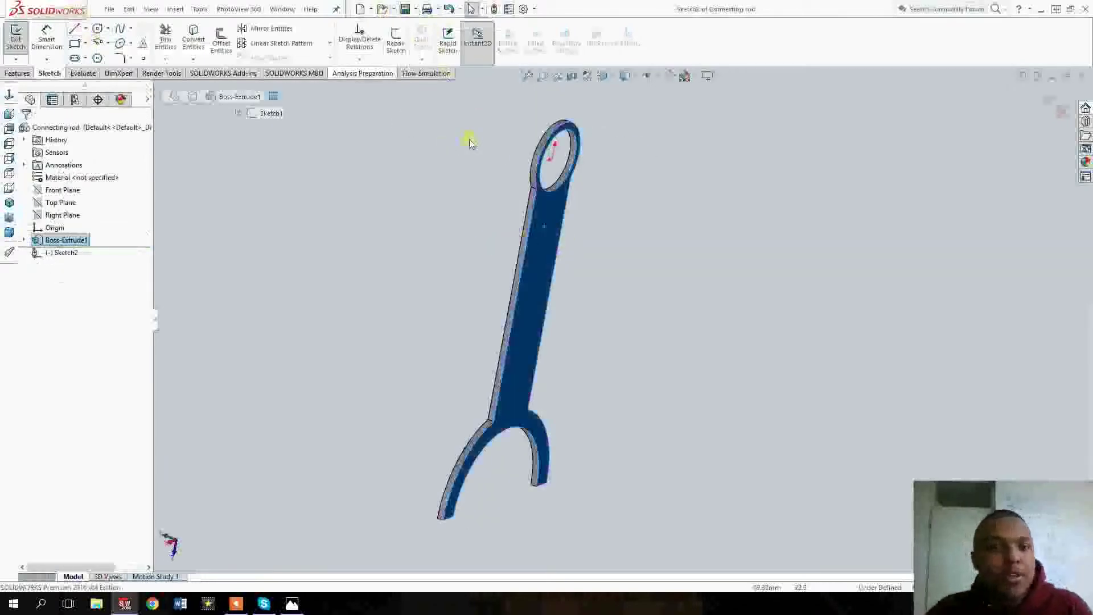
{"action": "middle_click_drag", "start_coordinate": [466, 139], "coordinate": [378, 175]}
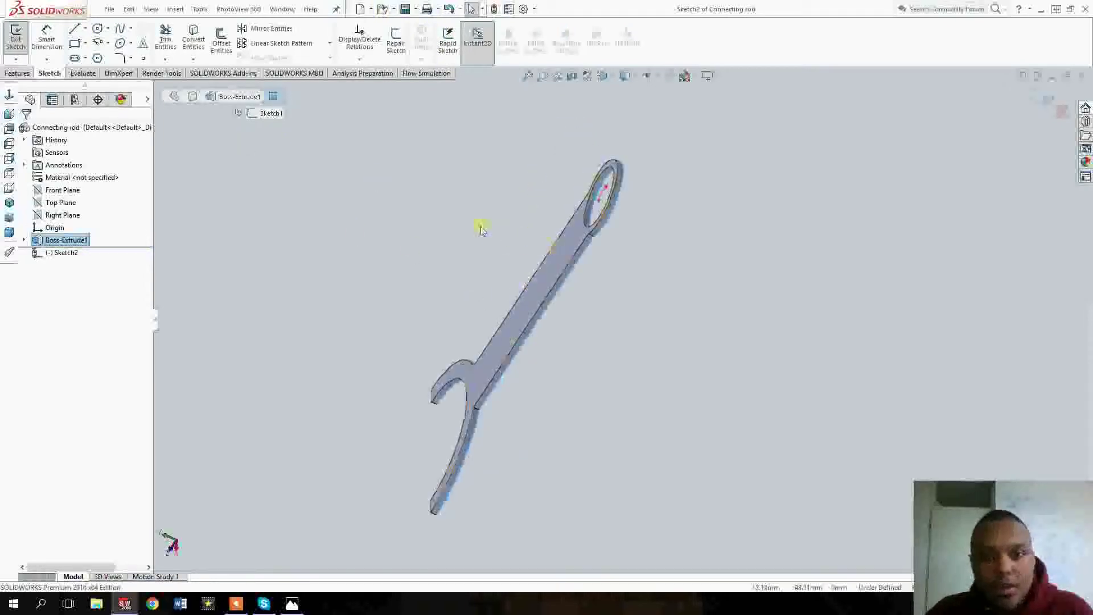
{"action": "middle_click_drag", "start_coordinate": [517, 177], "coordinate": [670, 146]}
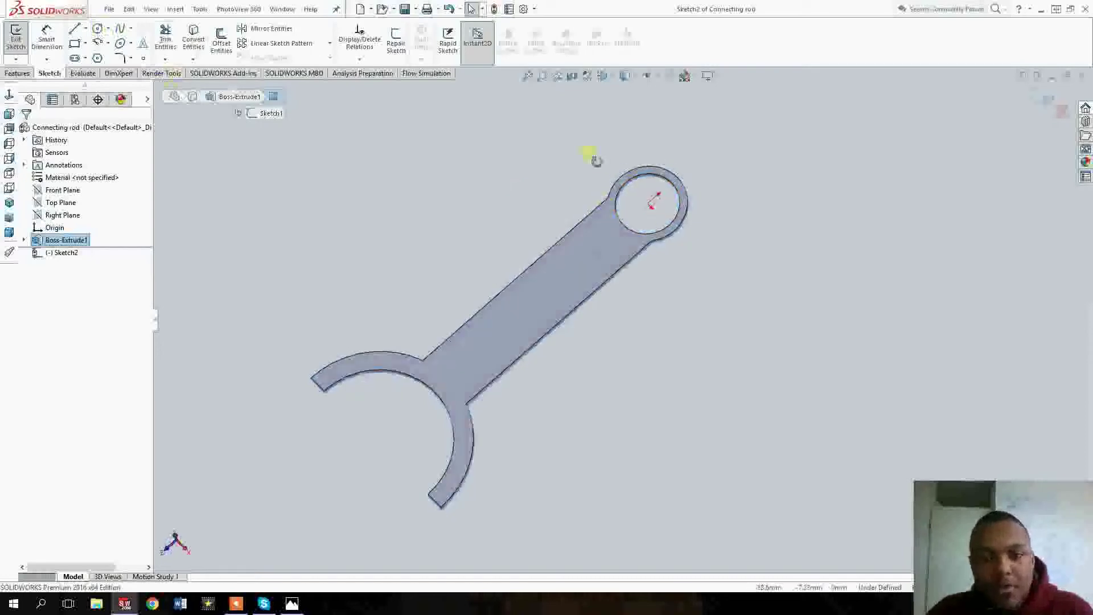
{"action": "middle_click_drag", "start_coordinate": [590, 159], "coordinate": [630, 214]}
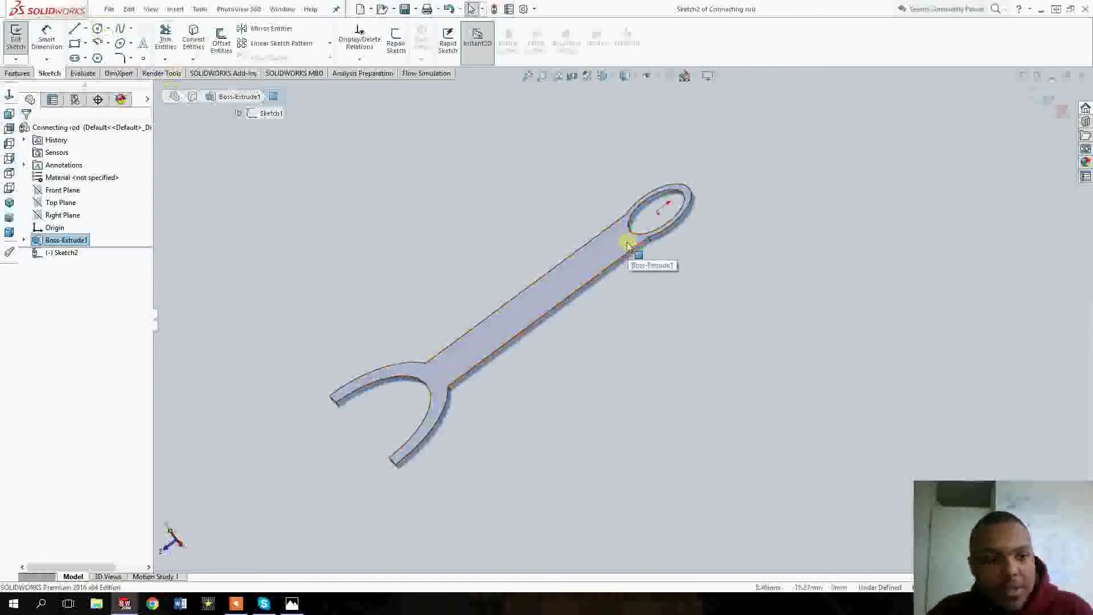
{"action": "middle_click_drag", "start_coordinate": [624, 245], "coordinate": [629, 237]}
{"action": "left_click", "coordinate": [574, 244]}
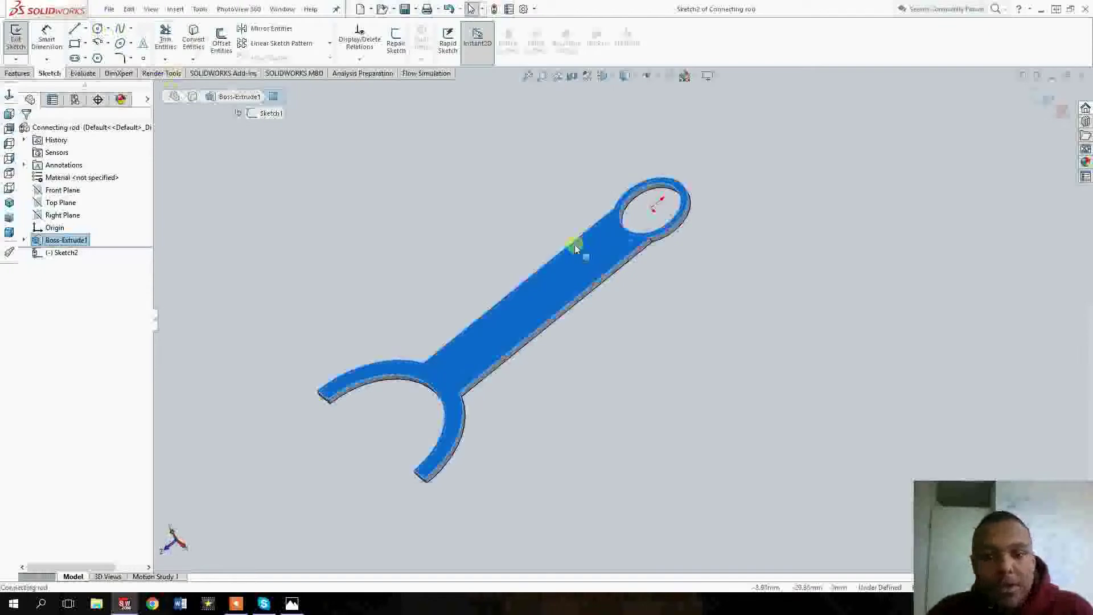
{"action": "left_click", "coordinate": [442, 238]}
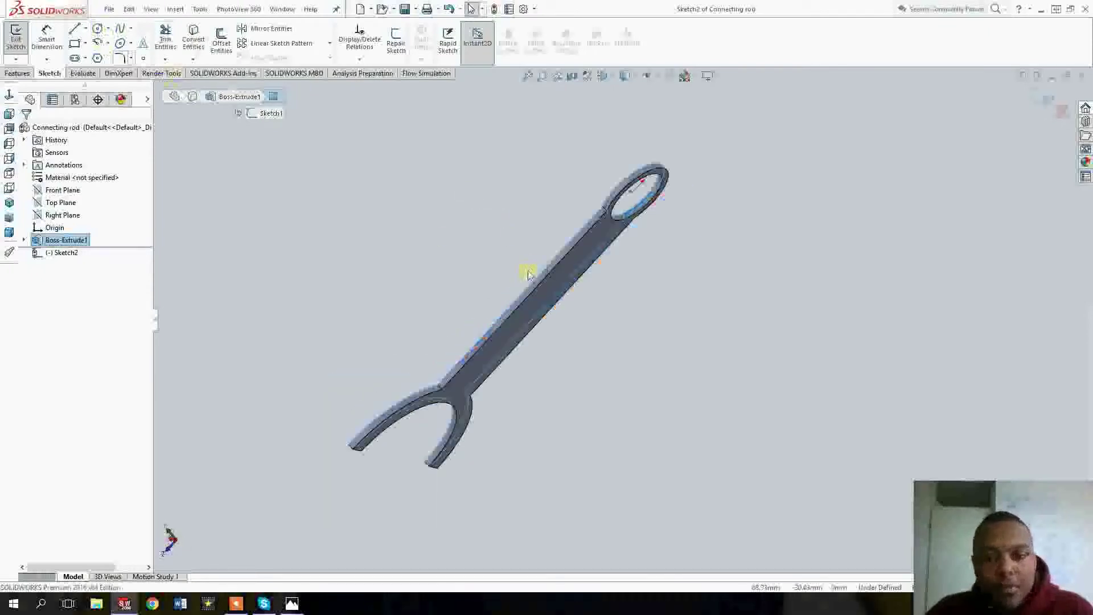
{"action": "mouse_move", "coordinate": [524, 270]}
{"action": "middle_mouse_down"}
{"action": "mouse_move", "coordinate": [565, 283]}
{"action": "mouse_move", "coordinate": [573, 260]}
{"action": "mouse_move", "coordinate": [526, 249]}
{"action": "middle_mouse_up"}
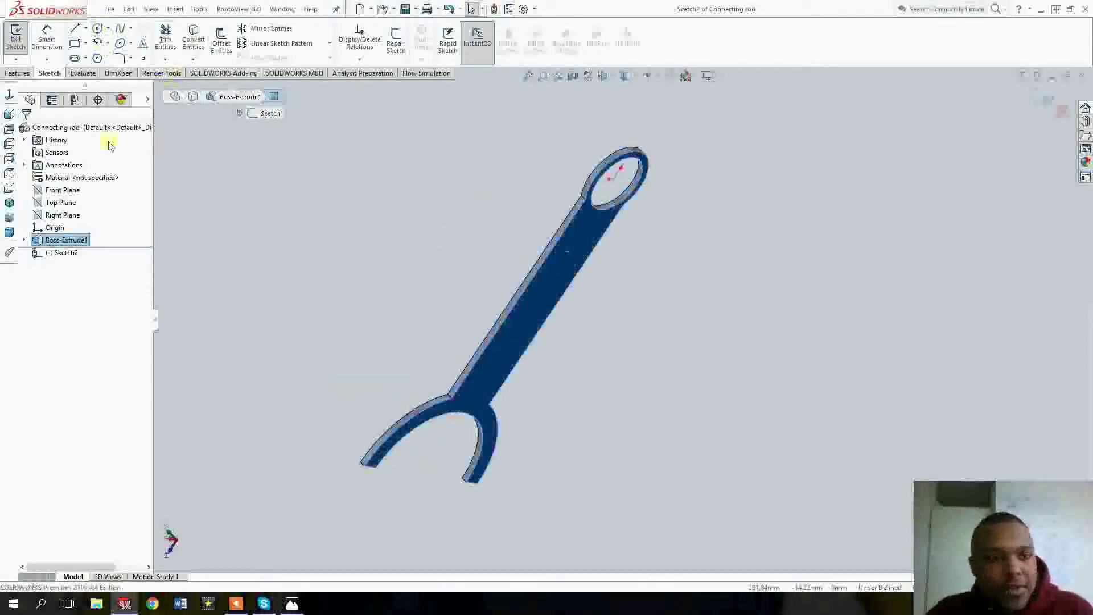
- Try to sketch a circle along the small end's outer edge, centred on the pin hole
{"action": "left_click", "coordinate": [97, 29]}
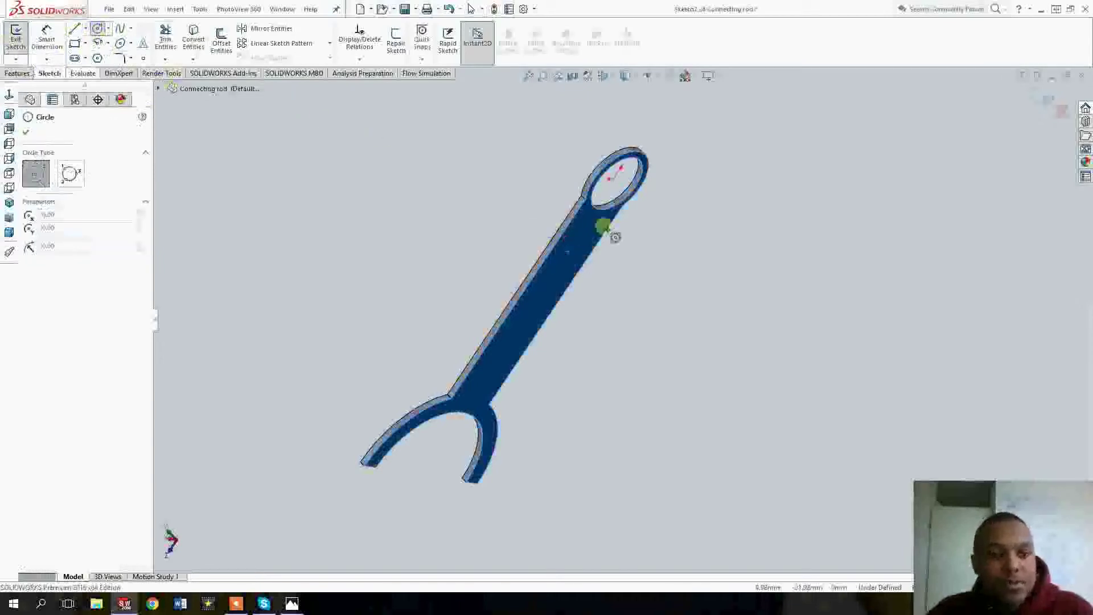
{"action": "middle_click_drag", "start_coordinate": [609, 231], "coordinate": [586, 179]}
{"action": "left_click", "coordinate": [579, 162]}
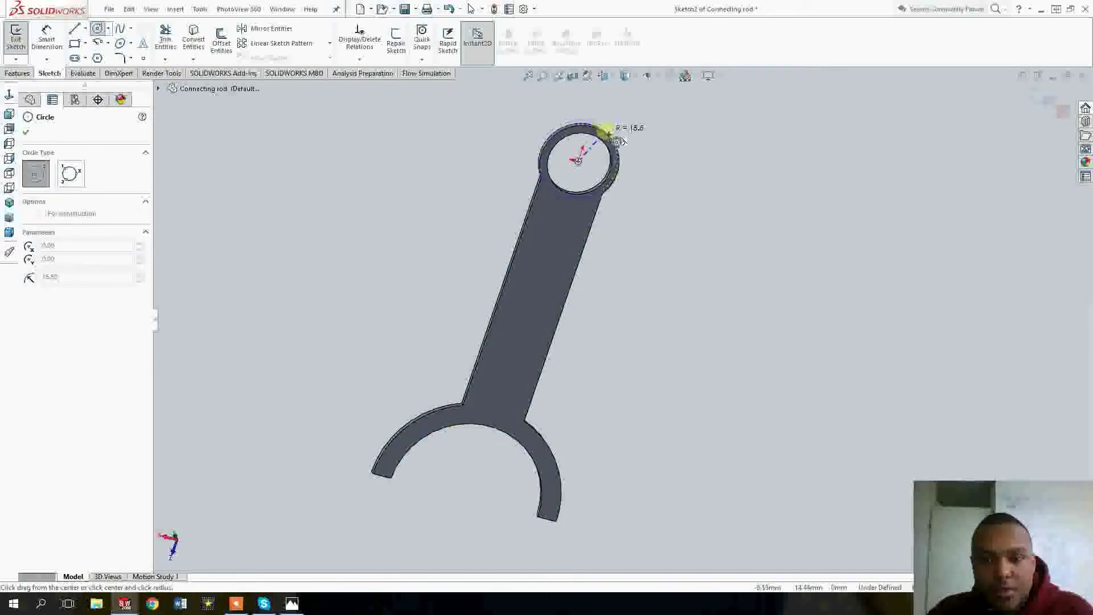
{"action": "left_click", "coordinate": [622, 141]}
{"action": "middle_click_drag", "start_coordinate": [592, 161], "coordinate": [685, 232]}
{"action": "key", "text": "Escape"}
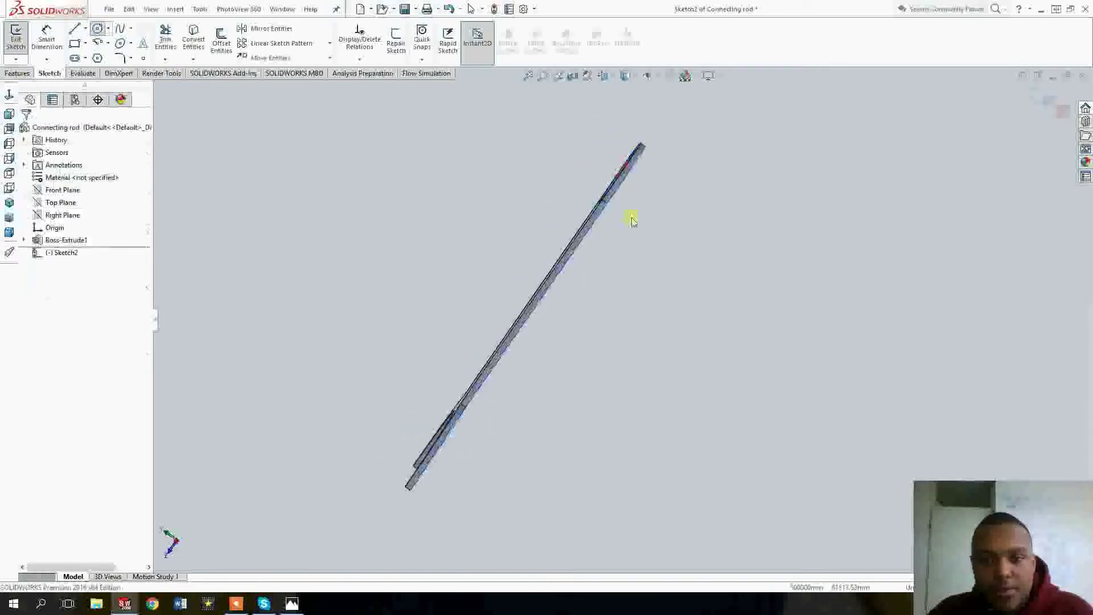
{"action": "left_click", "coordinate": [35, 74]}
- Sketch two concentric circles on the rod's flat face, one of radius 15.5 mm around the small end and one along the pin hole's edge
{"action": "middle_click_drag", "start_coordinate": [488, 217], "coordinate": [568, 238]}
{"action": "left_click", "coordinate": [569, 238]}
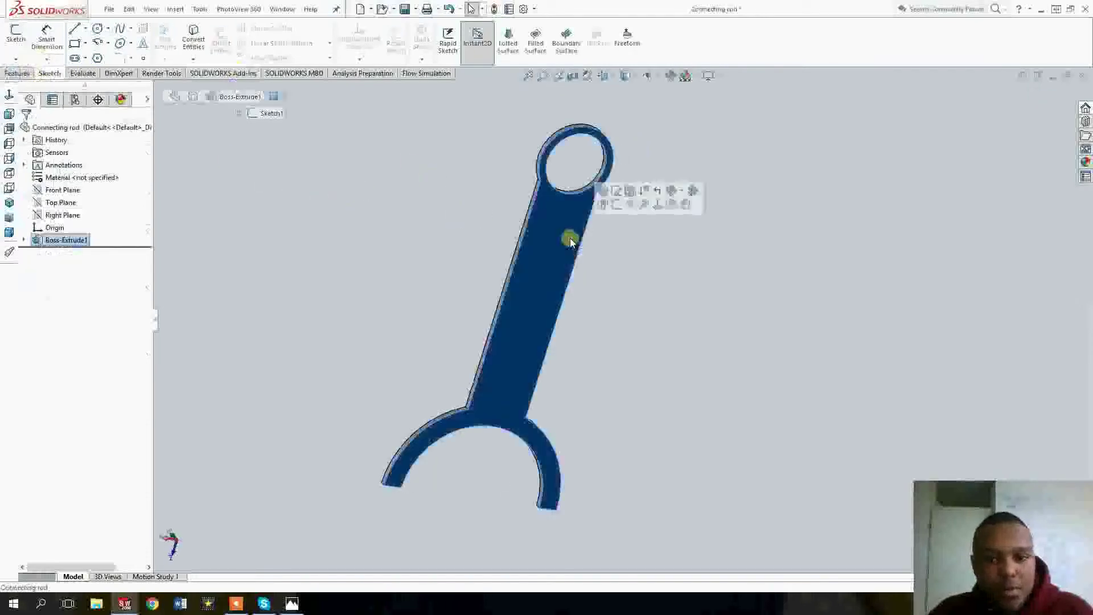
{"action": "left_click", "coordinate": [23, 38]}
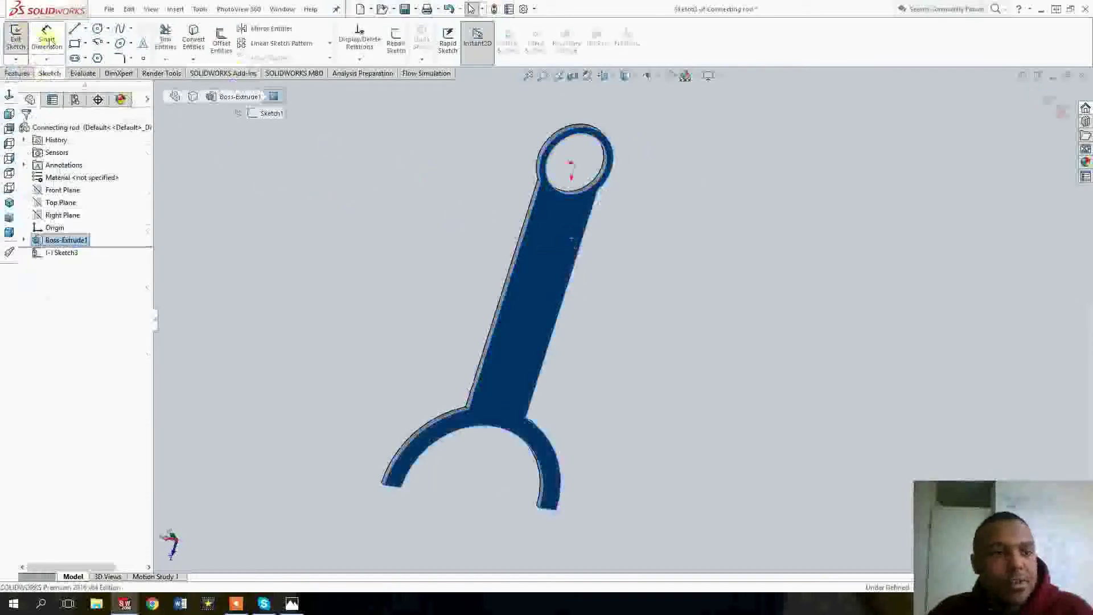
{"action": "left_click", "coordinate": [96, 30]}
{"action": "left_click", "coordinate": [281, 111]}
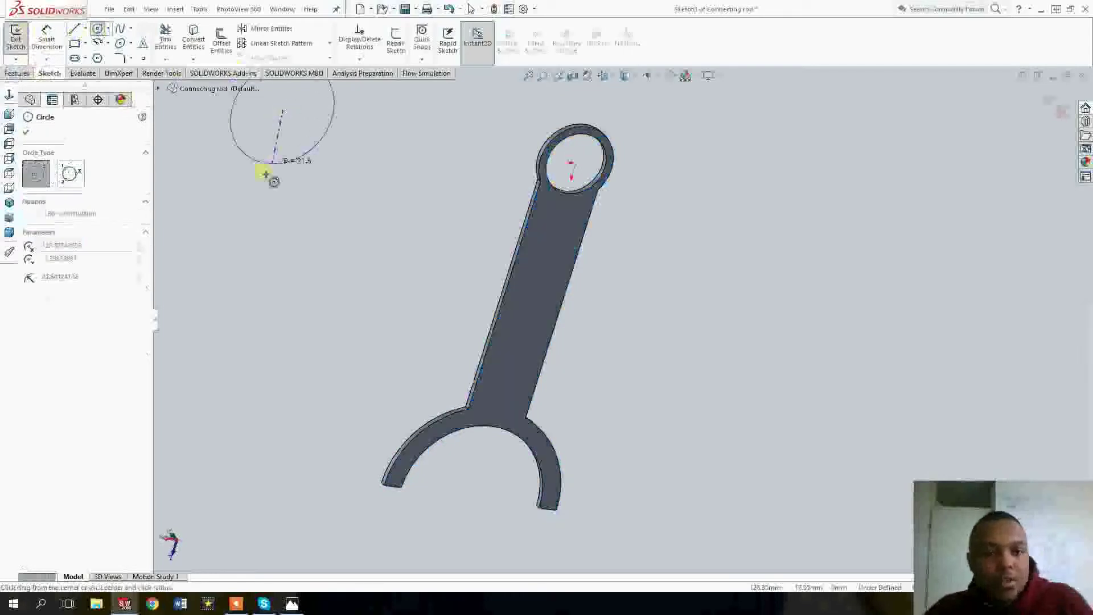
{"action": "key", "text": "Escape"}
{"action": "left_click", "coordinate": [96, 30]}
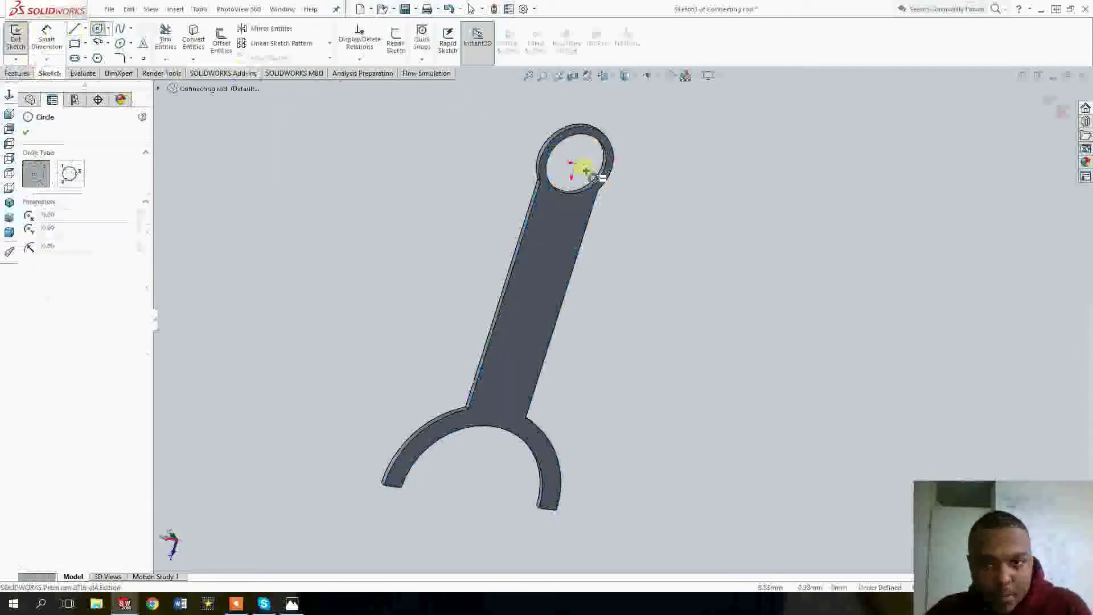
{"action": "left_click", "coordinate": [572, 164]}
{"action": "left_click", "coordinate": [601, 132]}
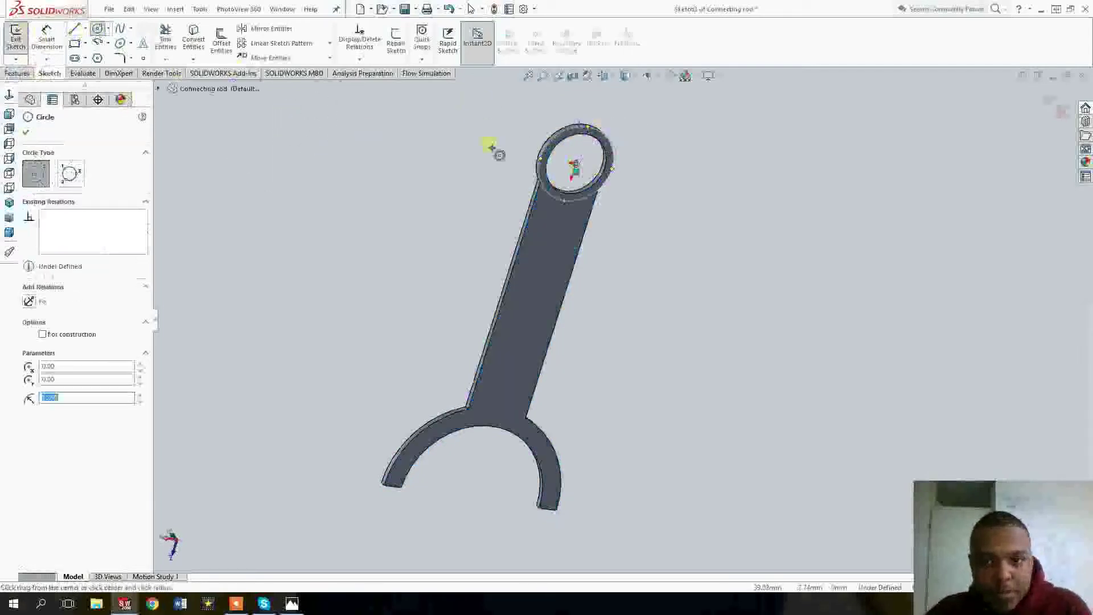
{"action": "middle_click_drag", "start_coordinate": [492, 148], "coordinate": [559, 210]}
{"action": "middle_click_drag", "start_coordinate": [613, 171], "coordinate": [570, 170]}
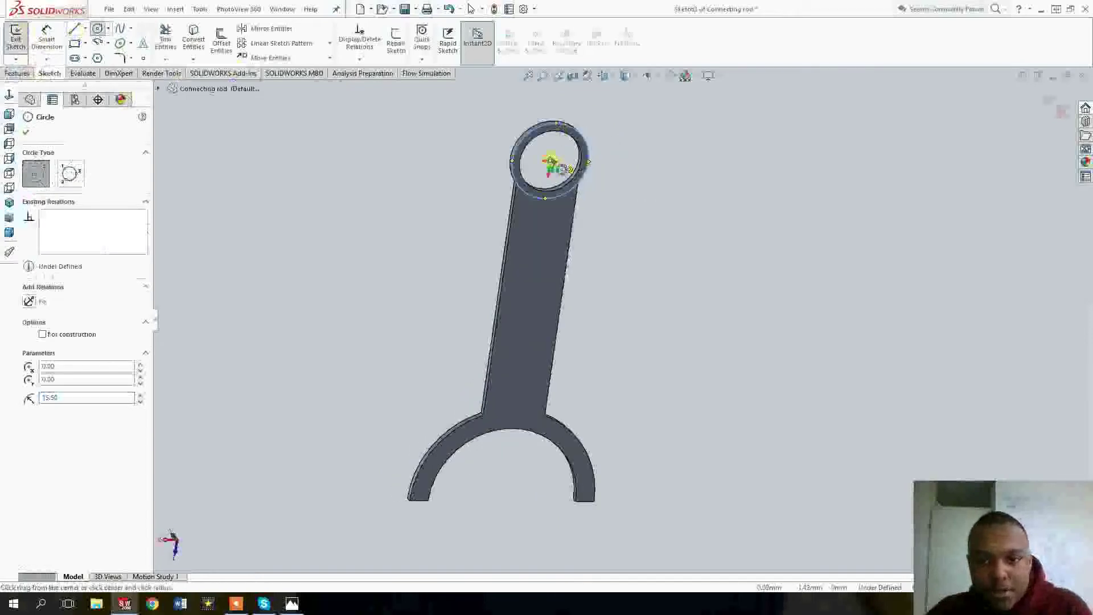
{"action": "key", "text": "Escape"}
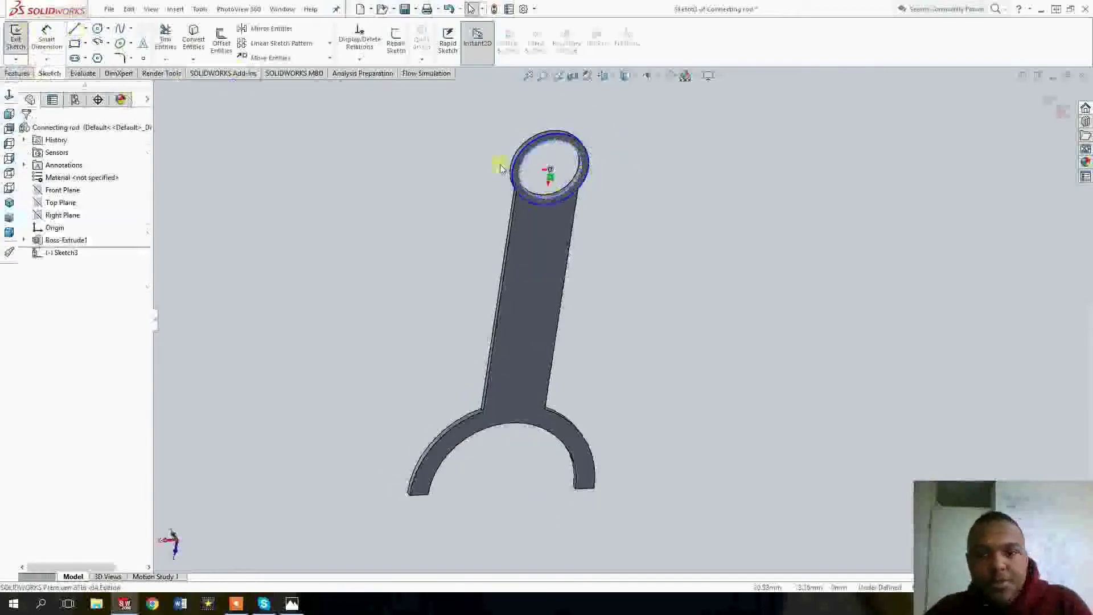
- Extrude the small-end ring 15 mm in the reversed direction, back through the rod, merged with the body
{"action": "middle_click_drag", "start_coordinate": [500, 168], "coordinate": [615, 290]}
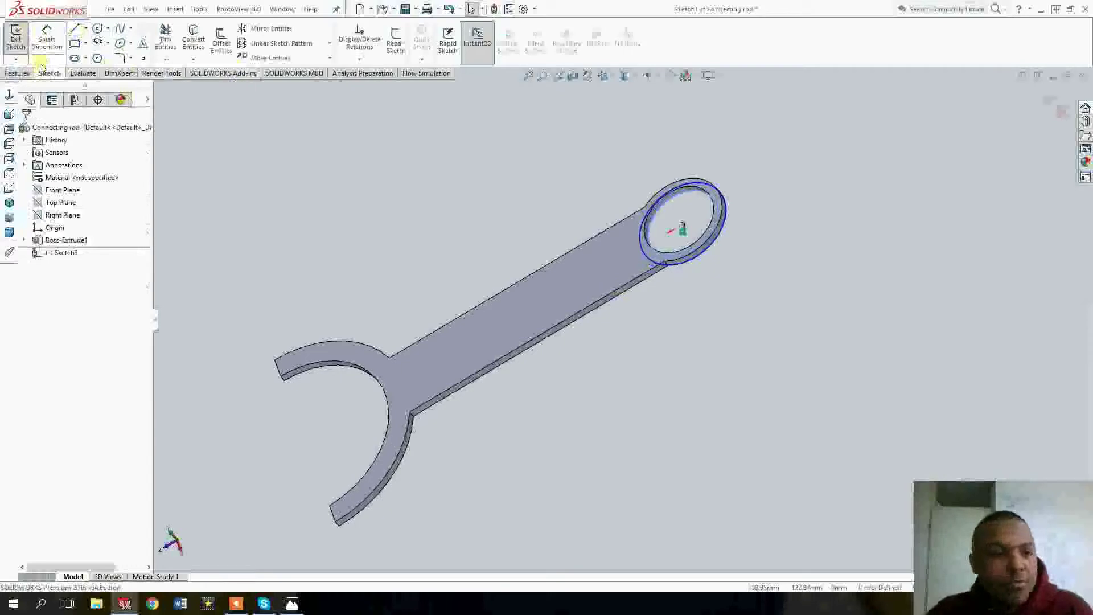
{"action": "left_click", "coordinate": [17, 73]}
{"action": "left_click", "coordinate": [20, 40]}
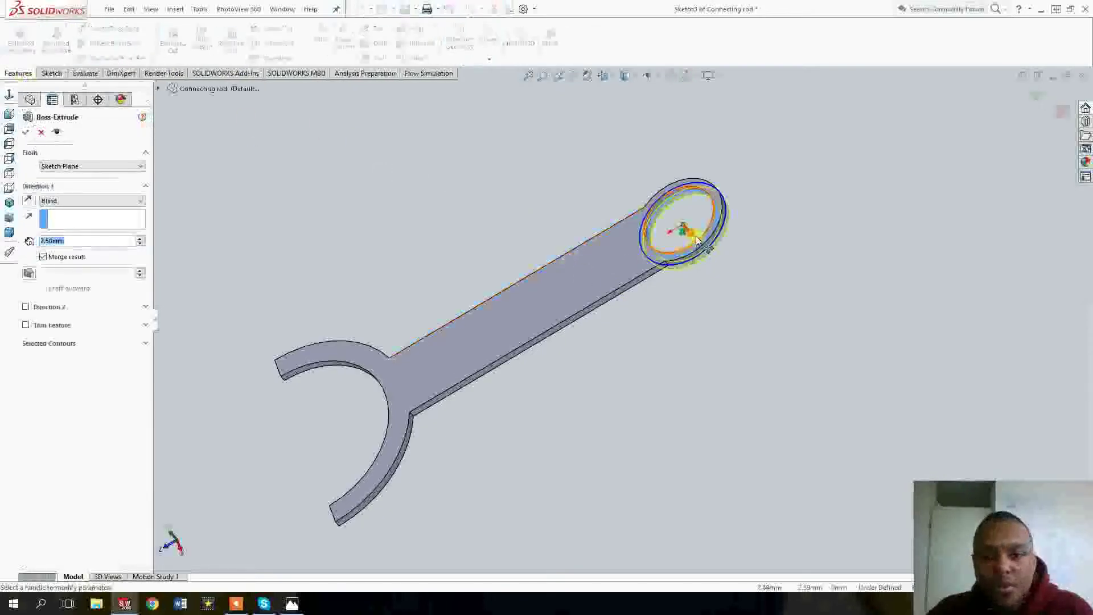
{"action": "left_click_drag", "start_coordinate": [699, 241], "coordinate": [603, 166]}
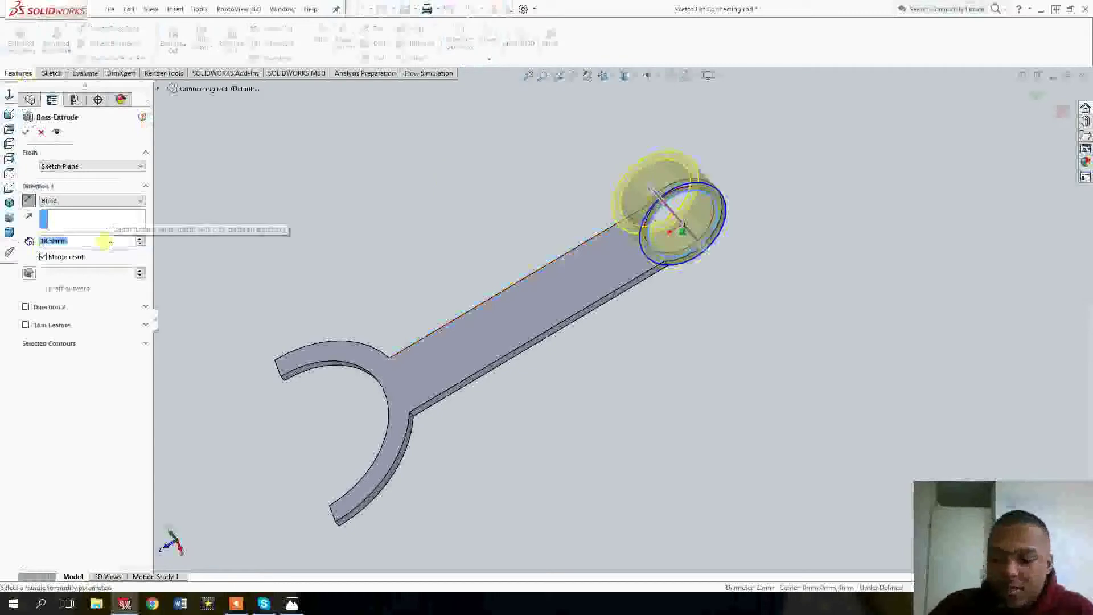
{"action": "type", "text": "15"}
{"action": "key", "text": "Return"}
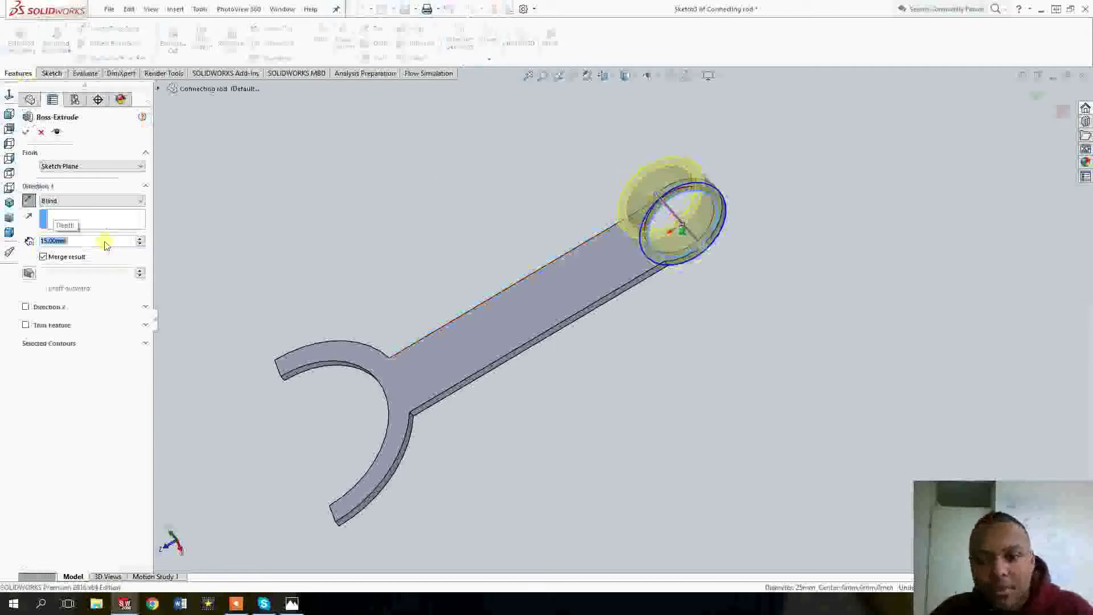
{"action": "key", "text": "Return"}
- Mirror the whole rod body about the flat face flush with the ring, merging the solids
{"action": "middle_click_drag", "start_coordinate": [639, 237], "coordinate": [534, 308]}
{"action": "left_click", "coordinate": [404, 59]}
{"action": "left_click", "coordinate": [532, 310]}
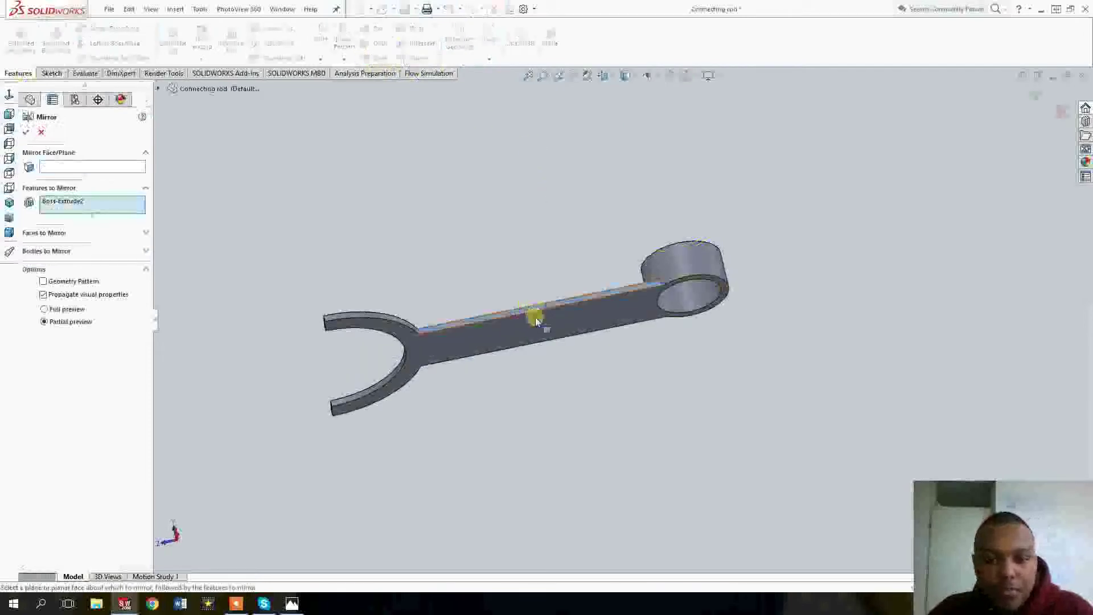
{"action": "left_click", "coordinate": [535, 318]}
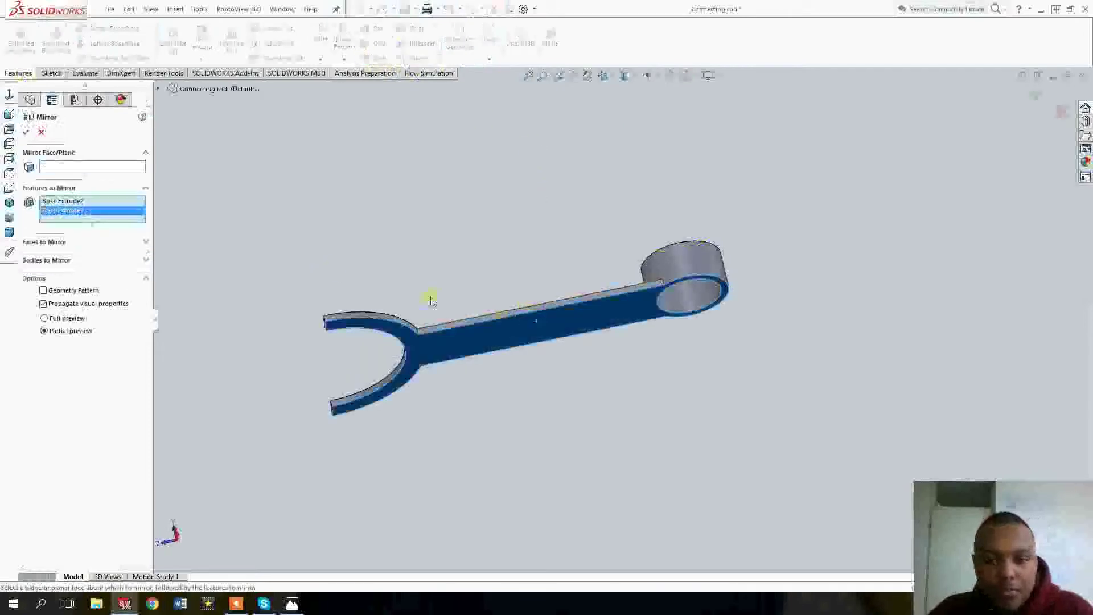
{"action": "left_click", "coordinate": [55, 168]}
{"action": "left_click", "coordinate": [441, 350]}
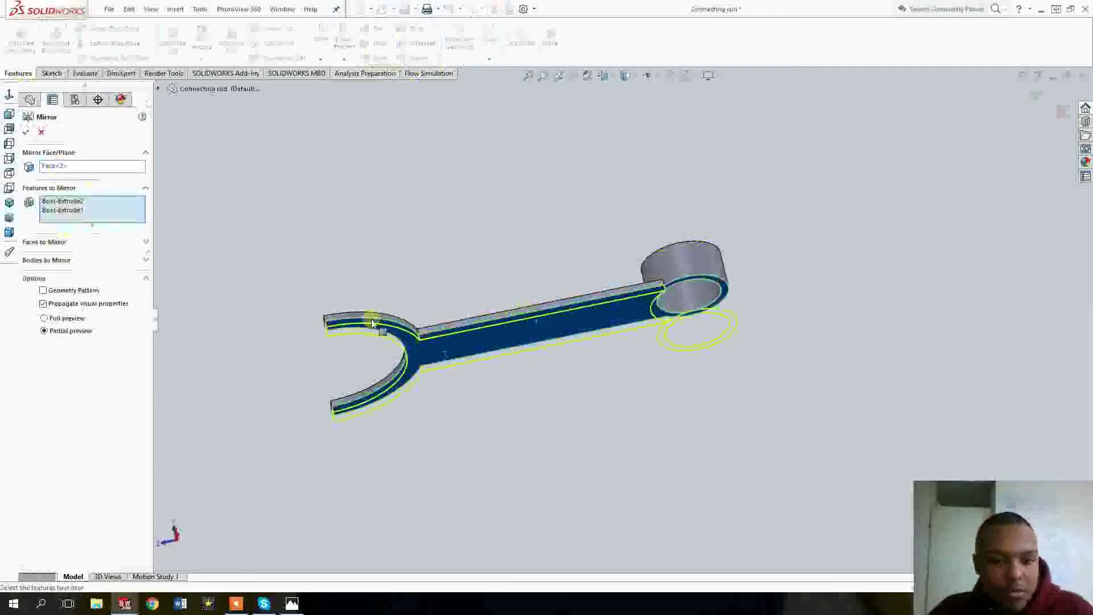
{"action": "left_click", "coordinate": [58, 264]}
{"action": "left_click", "coordinate": [583, 303]}
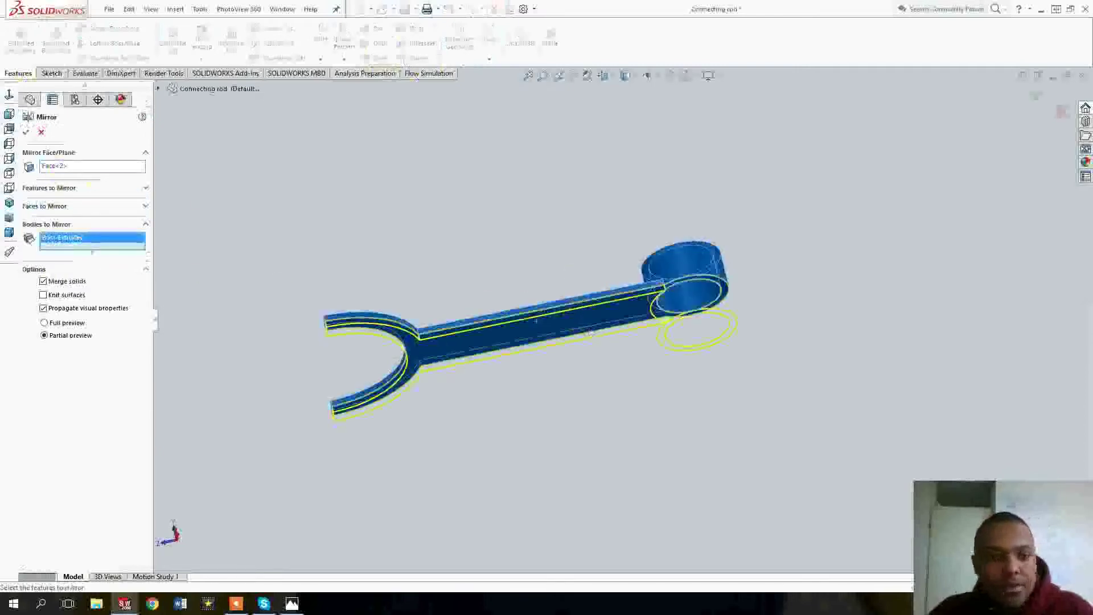
{"action": "left_click", "coordinate": [26, 132]}
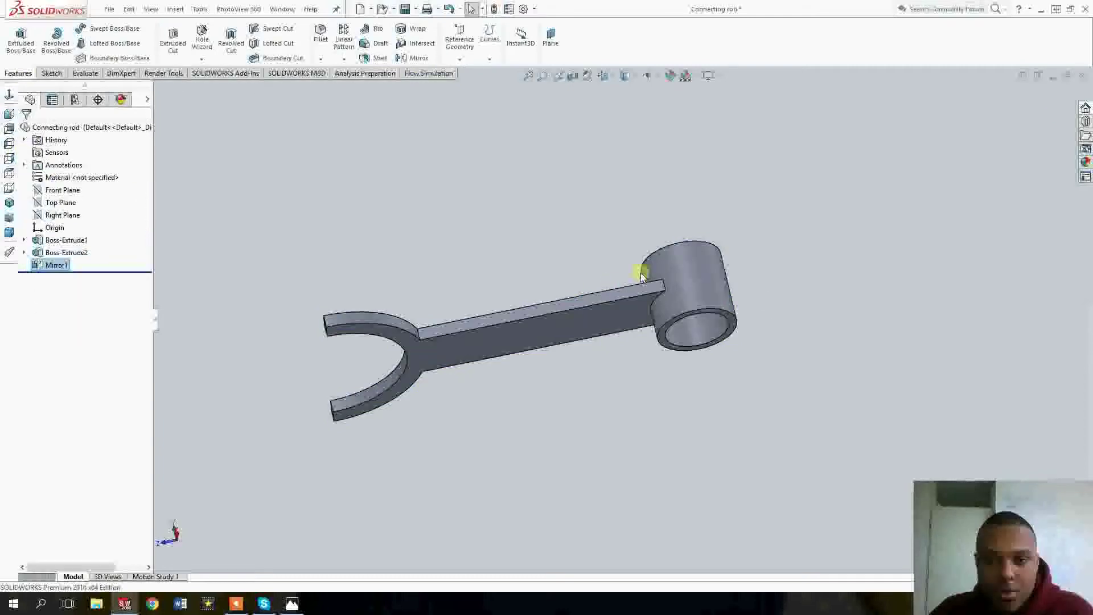
- Check the mirrored rod's thickness from the side and undo the mirror
{"action": "middle_click_drag", "start_coordinate": [641, 268], "coordinate": [690, 288]}
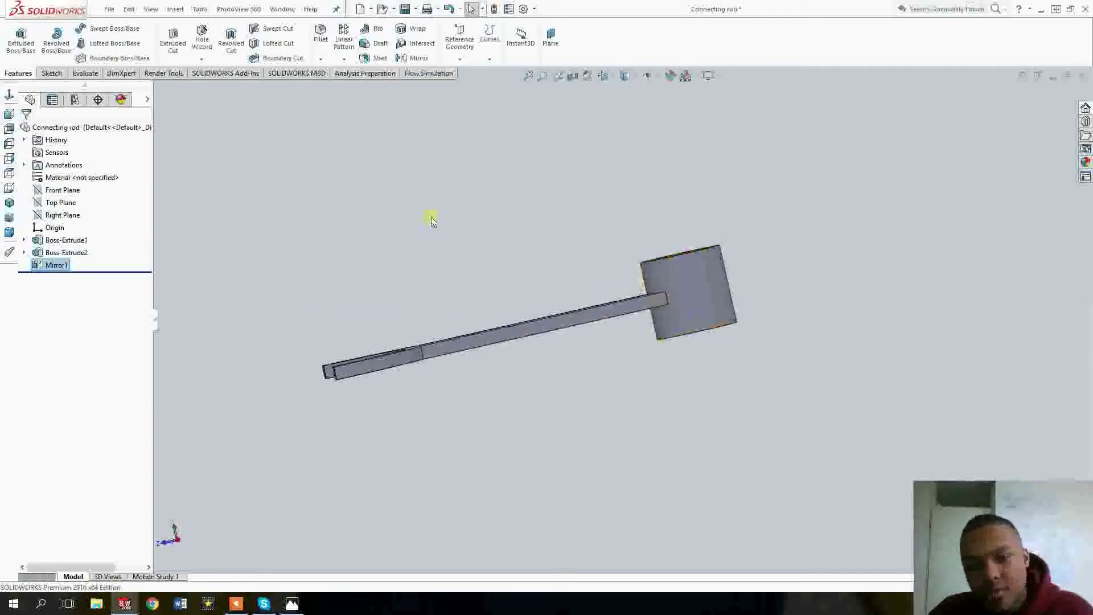
{"action": "middle_click_drag", "start_coordinate": [429, 216], "coordinate": [508, 322]}
{"action": "key", "text": "ctrl+z"}
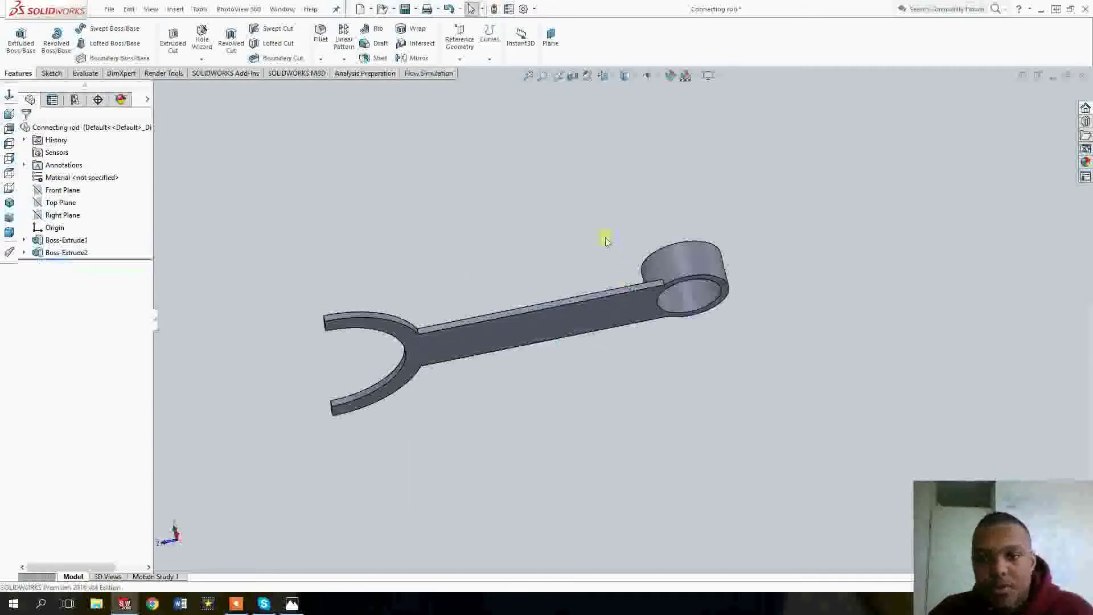
- Sketch two concentric circles on the rod's flat face, following the inner and outer edges of the fork-shaped big end
{"action": "mouse_move", "coordinate": [586, 272]}
{"action": "middle_mouse_down"}
{"action": "mouse_move", "coordinate": [597, 395]}
{"action": "mouse_move", "coordinate": [551, 317]}
{"action": "mouse_move", "coordinate": [273, 285]}
{"action": "middle_mouse_up"}
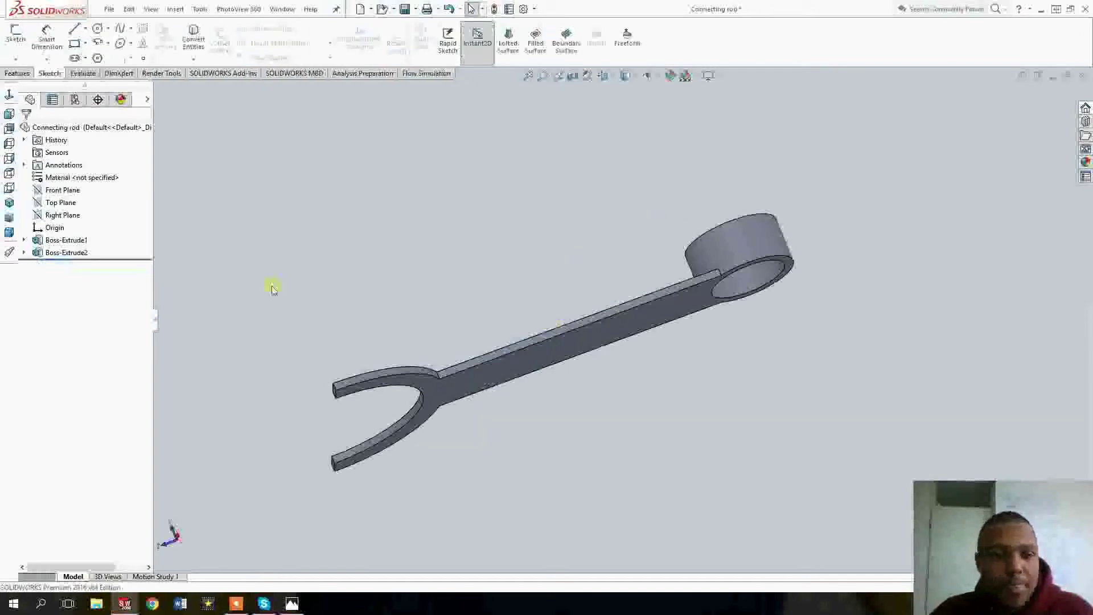
{"action": "left_click", "coordinate": [480, 385]}
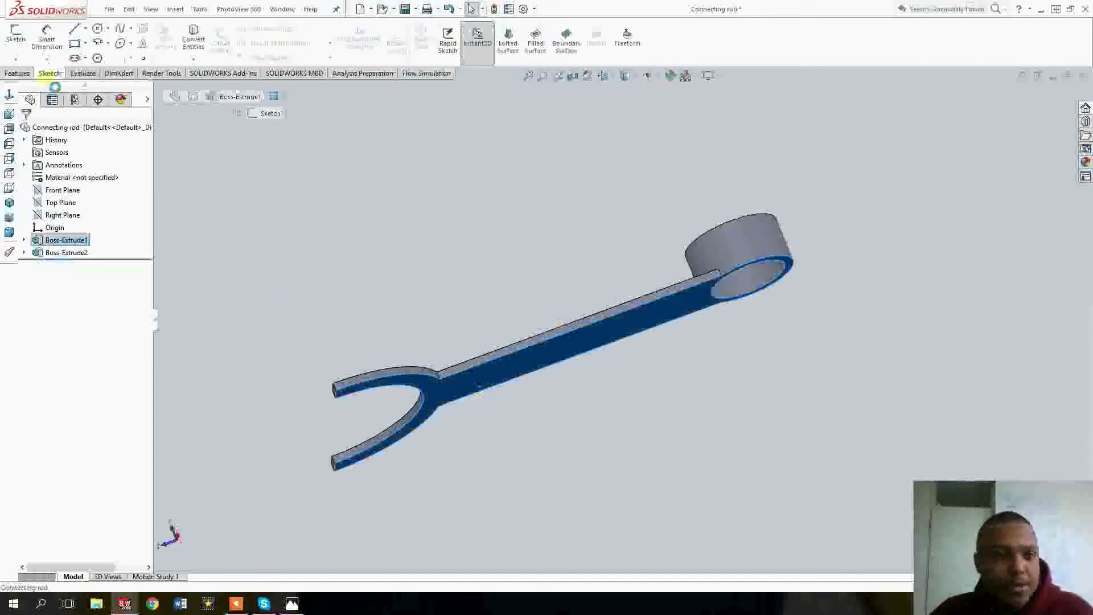
{"action": "left_click", "coordinate": [100, 32]}
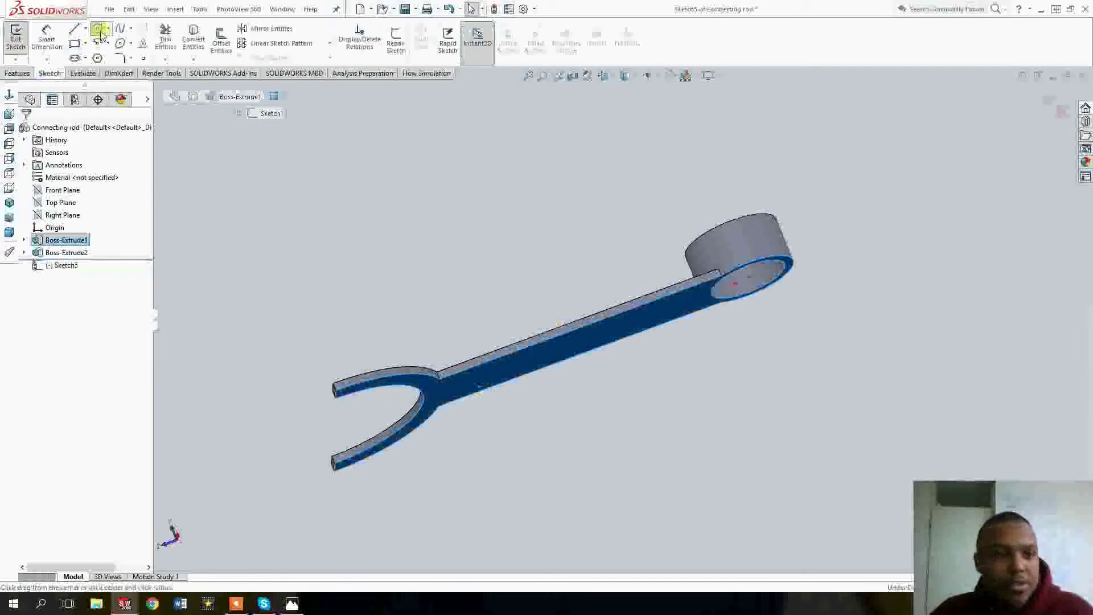
{"action": "middle_click_drag", "start_coordinate": [371, 343], "coordinate": [394, 321]}
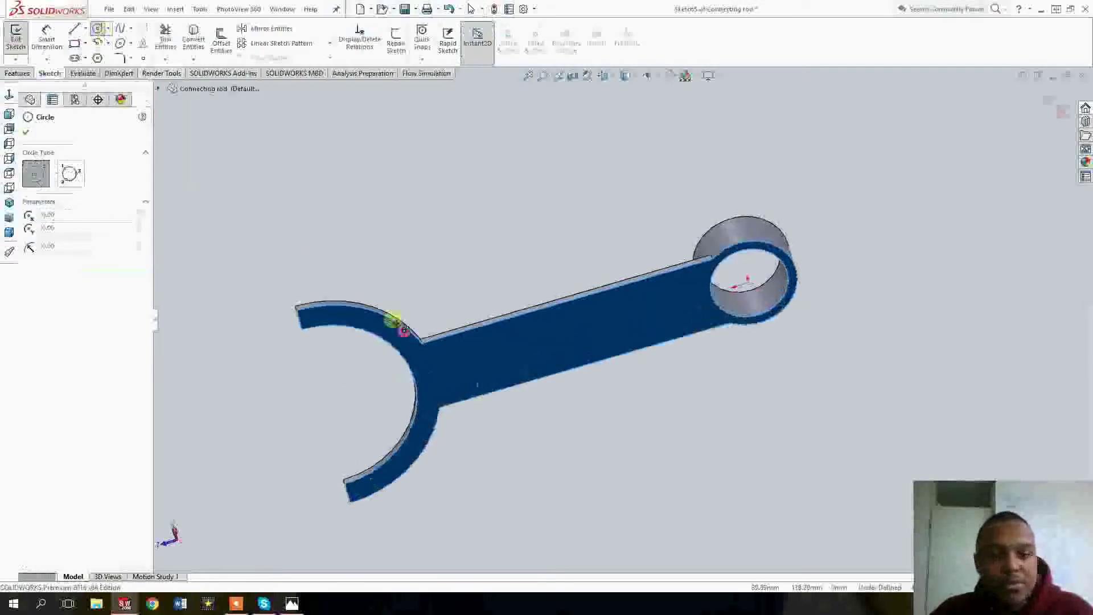
{"action": "left_click", "coordinate": [323, 406]}
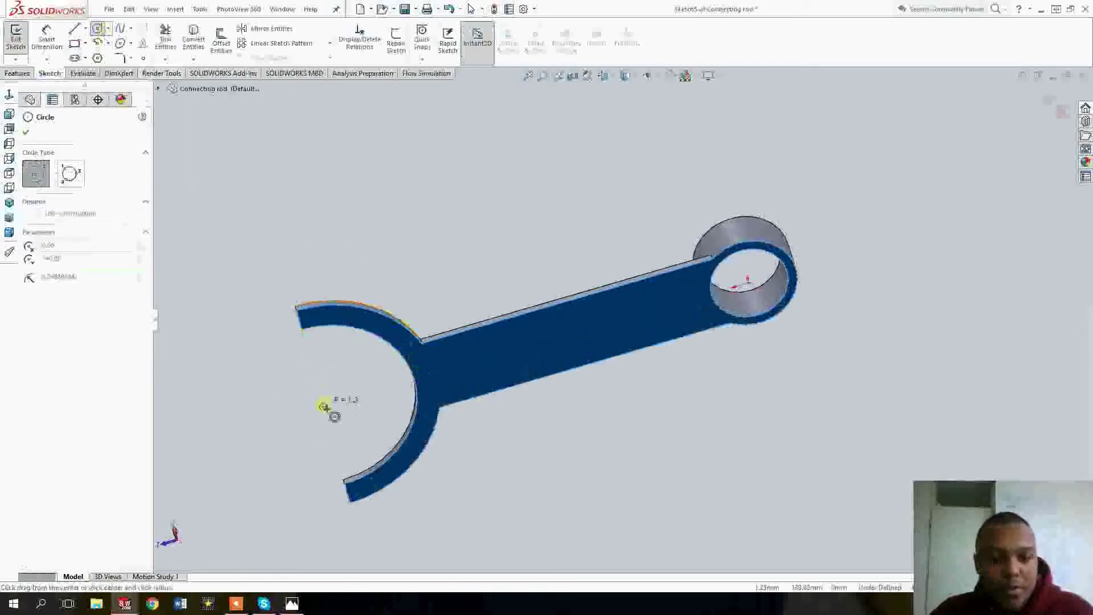
{"action": "left_click", "coordinate": [353, 336]}
{"action": "left_click", "coordinate": [323, 407]}
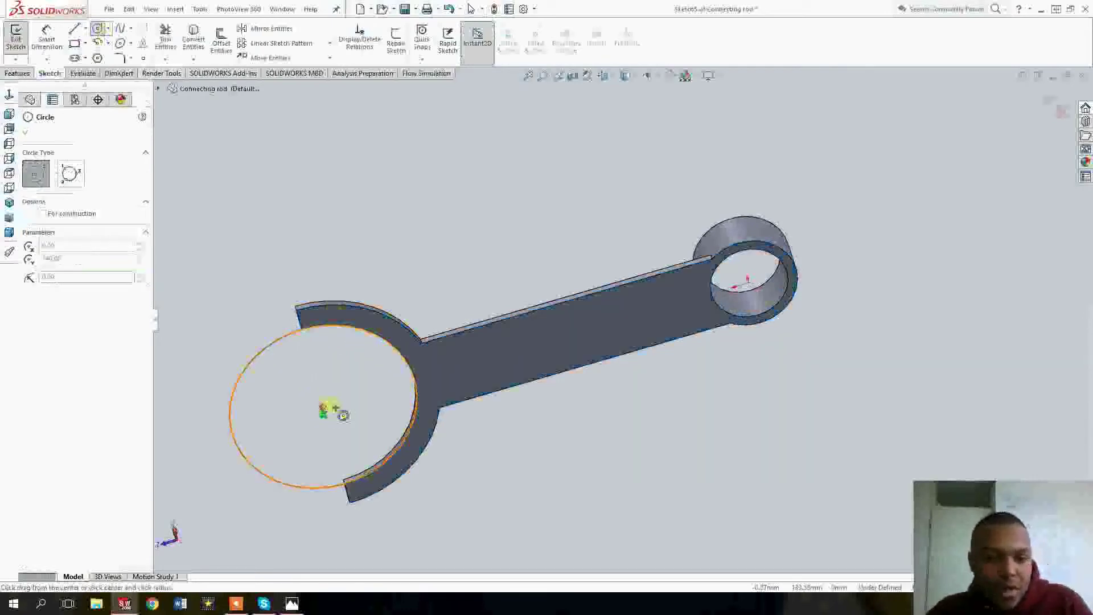
{"action": "key", "text": "Escape"}
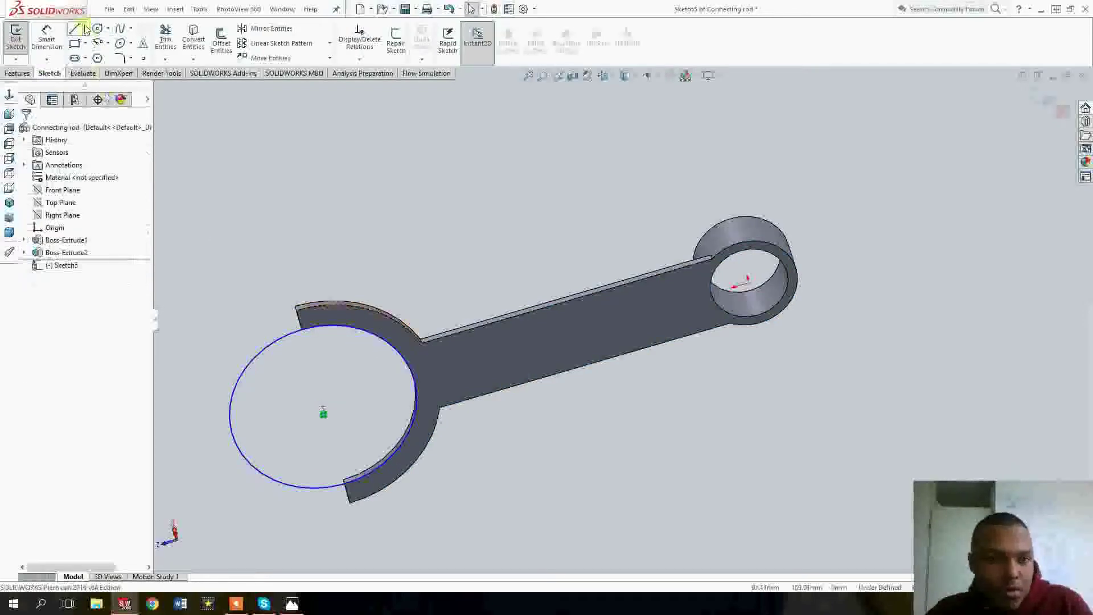
{"action": "left_click", "coordinate": [98, 28]}
{"action": "left_click", "coordinate": [323, 412]}
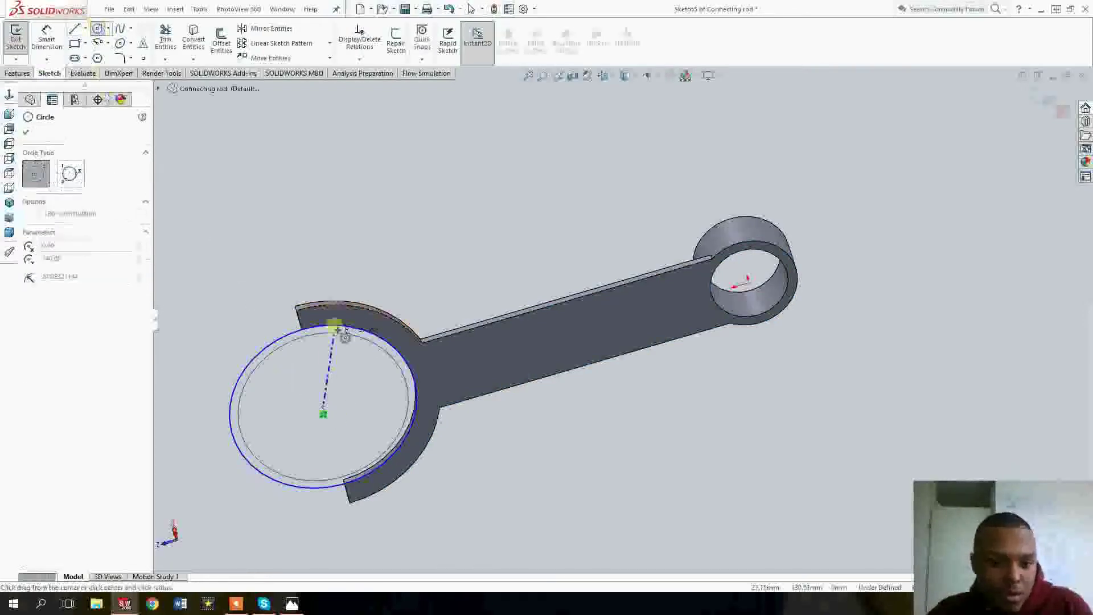
{"action": "left_click", "coordinate": [344, 302]}
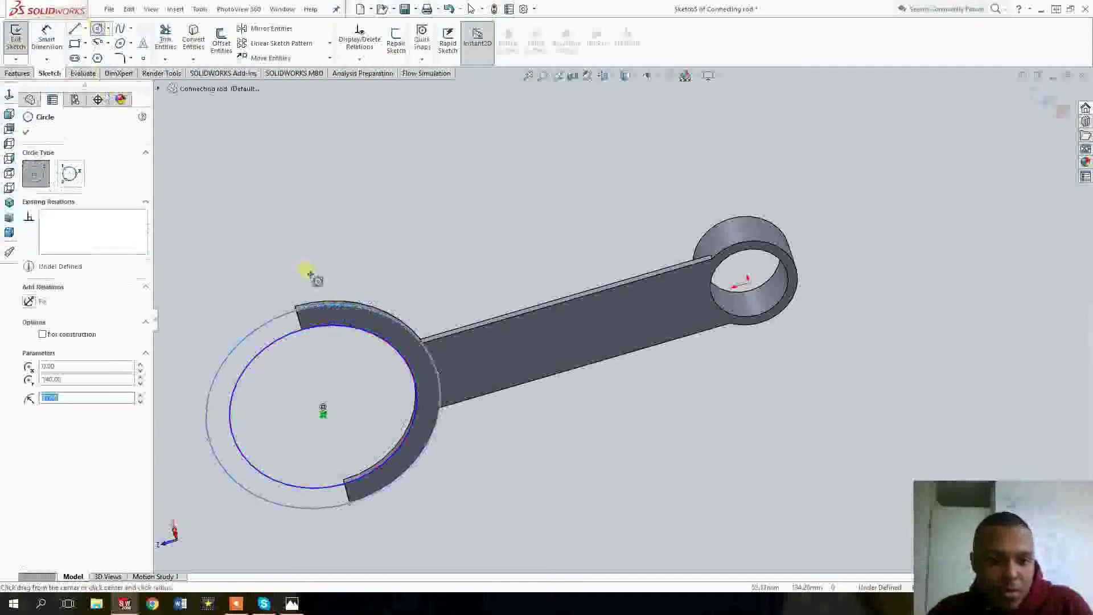
{"action": "key", "text": "Escape"}
- Convert the outline of the rod's flat face into sketch entities to close off the big end's half-ring region
{"action": "left_click", "coordinate": [194, 40]}
{"action": "left_click", "coordinate": [489, 349]}
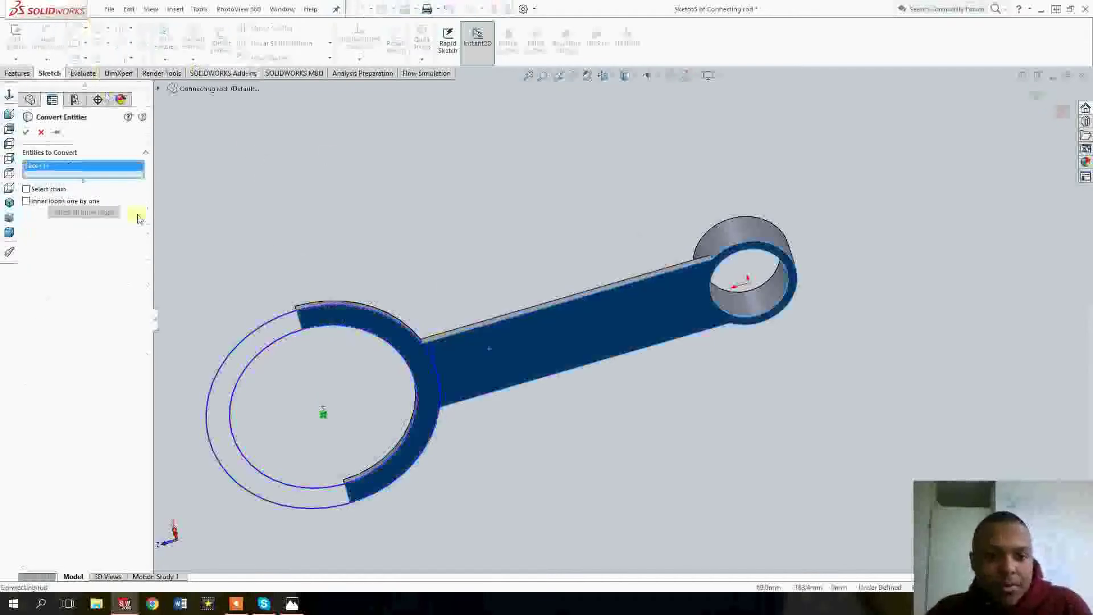
{"action": "left_click", "coordinate": [27, 132]}
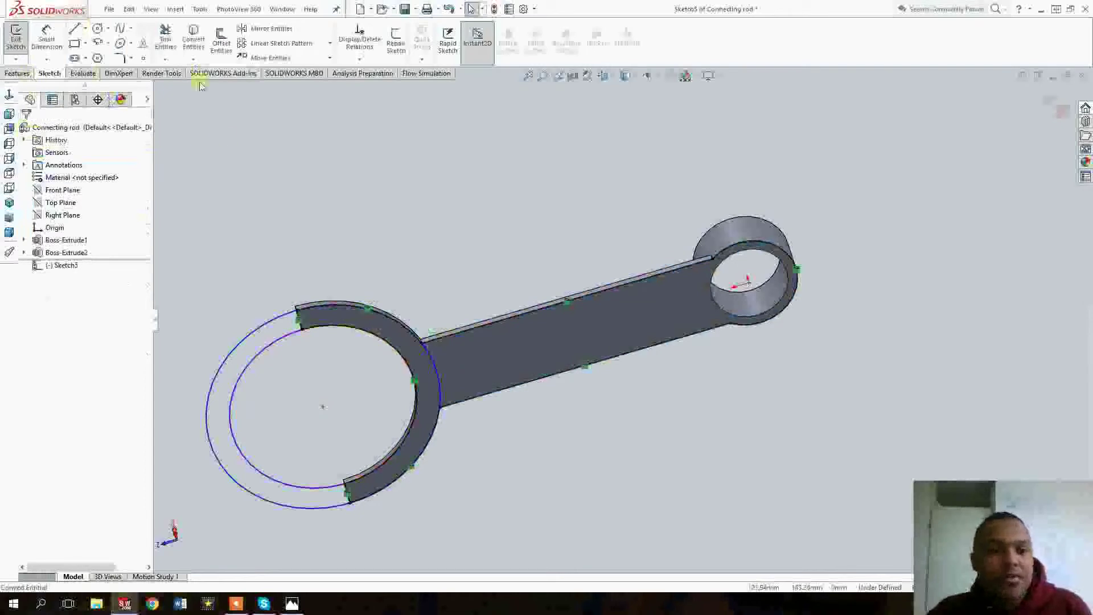
- Extrude the big end's half-ring region 10 mm in the reversed direction, merged with the body
{"action": "left_click", "coordinate": [18, 73]}
{"action": "left_click", "coordinate": [20, 40]}
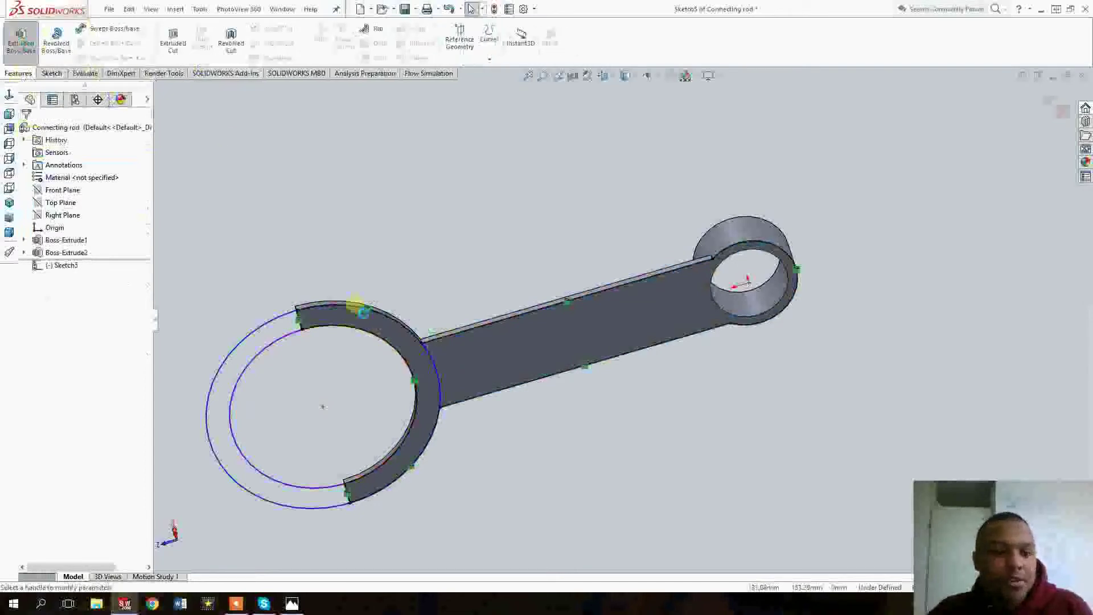
{"action": "left_click", "coordinate": [358, 316]}
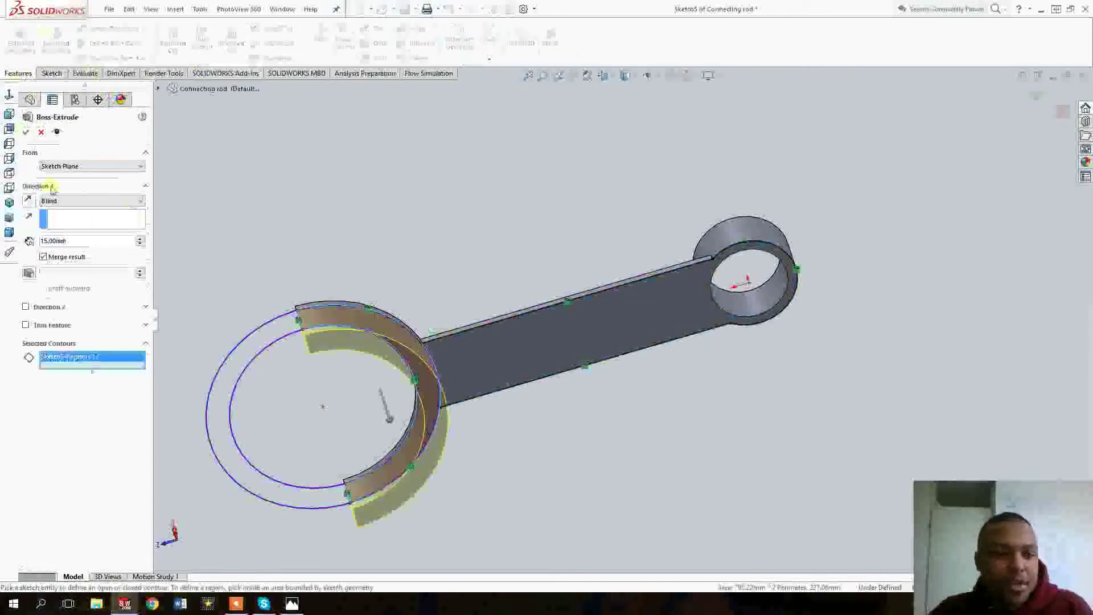
{"action": "left_click", "coordinate": [28, 200]}
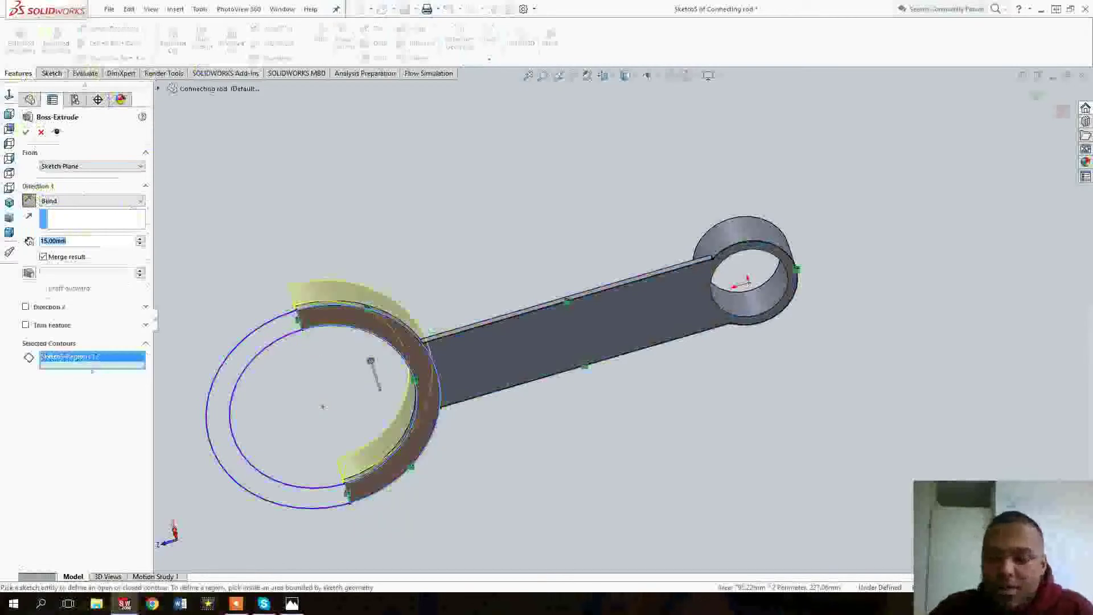
{"action": "type", "text": "10"}
{"action": "key", "text": "Return"}
{"action": "key", "text": "Return"}
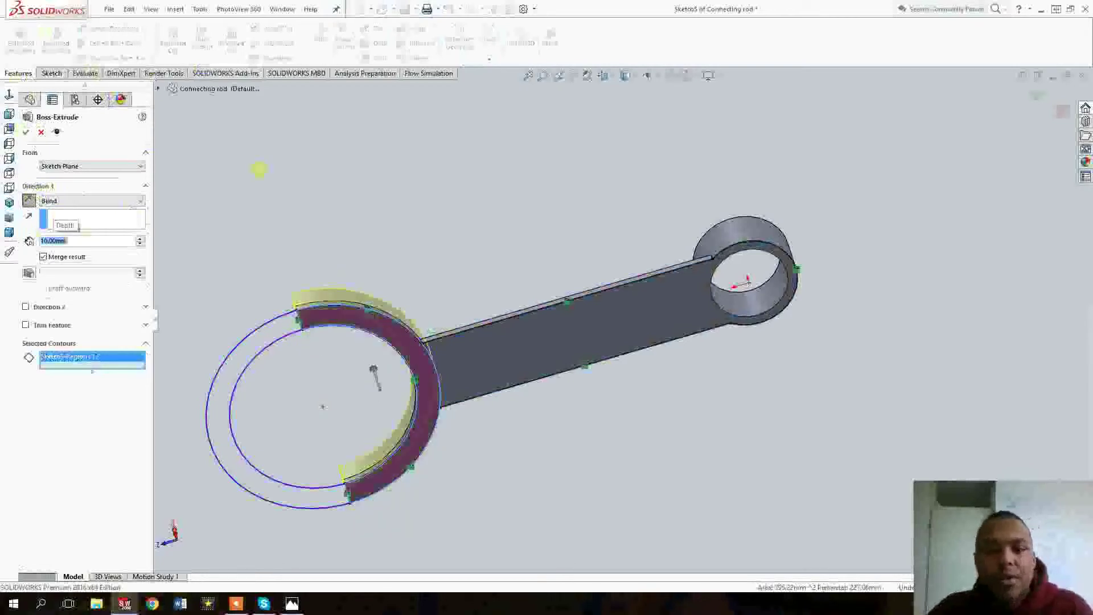
- Edit the rod's base extrusion and set its depth to 4 mm
{"action": "middle_click_drag", "start_coordinate": [413, 292], "coordinate": [589, 359]}
{"action": "left_click", "coordinate": [598, 353]}
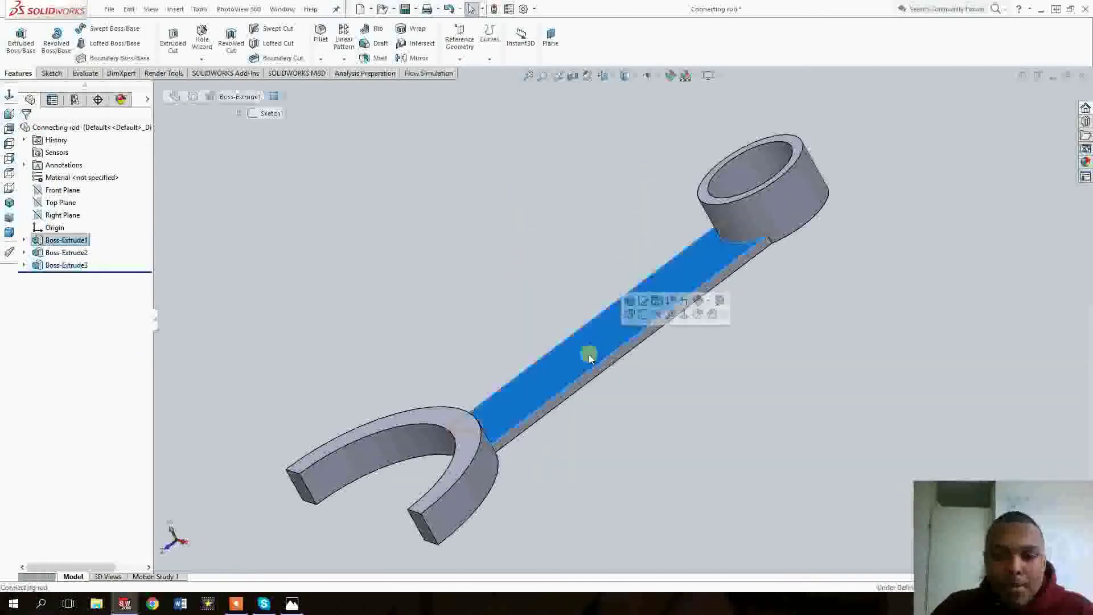
{"action": "left_click", "coordinate": [595, 371]}
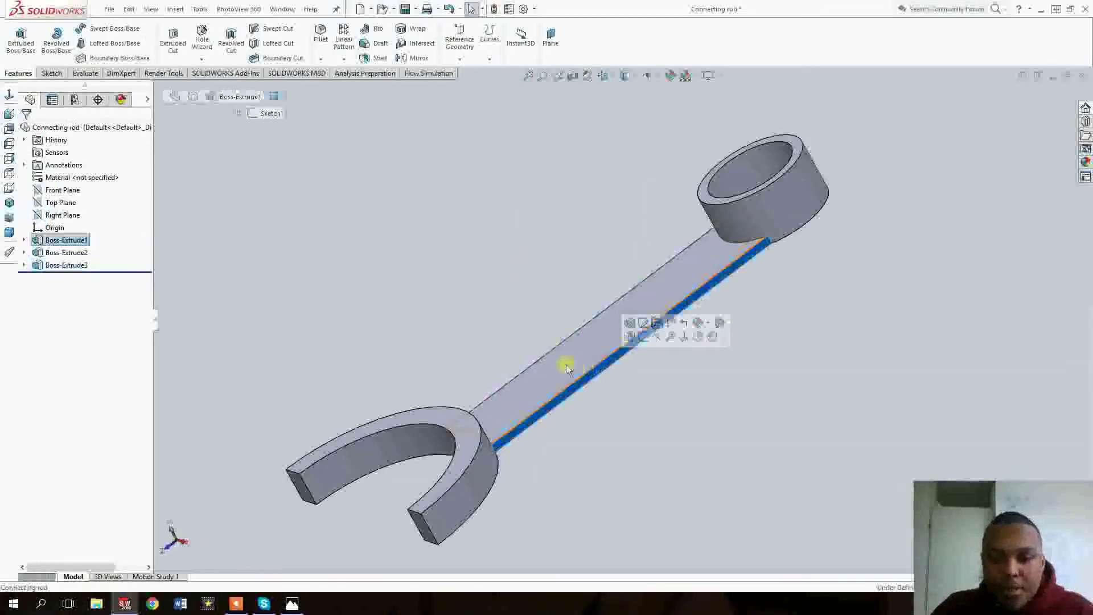
{"action": "right_click", "coordinate": [35, 241]}
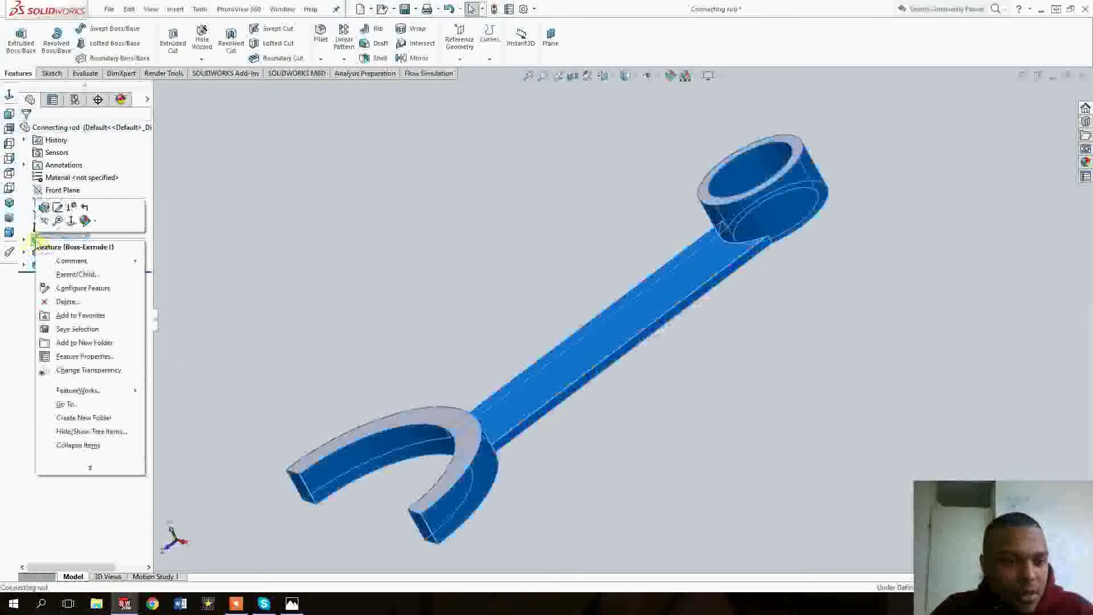
{"action": "left_click", "coordinate": [174, 244]}
{"action": "left_click", "coordinate": [43, 241]}
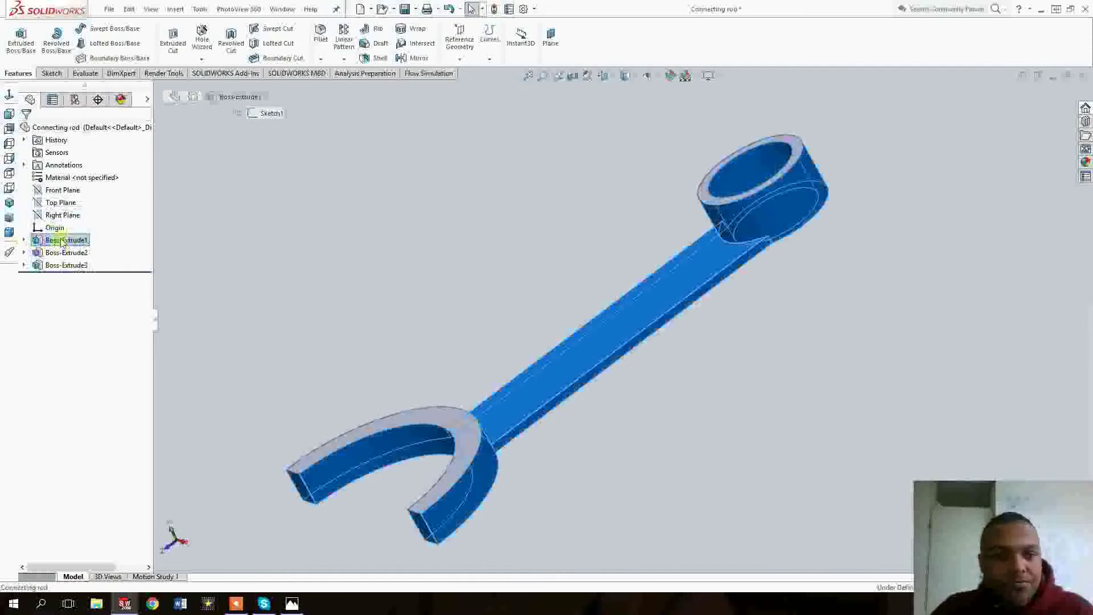
{"action": "right_click", "coordinate": [63, 242]}
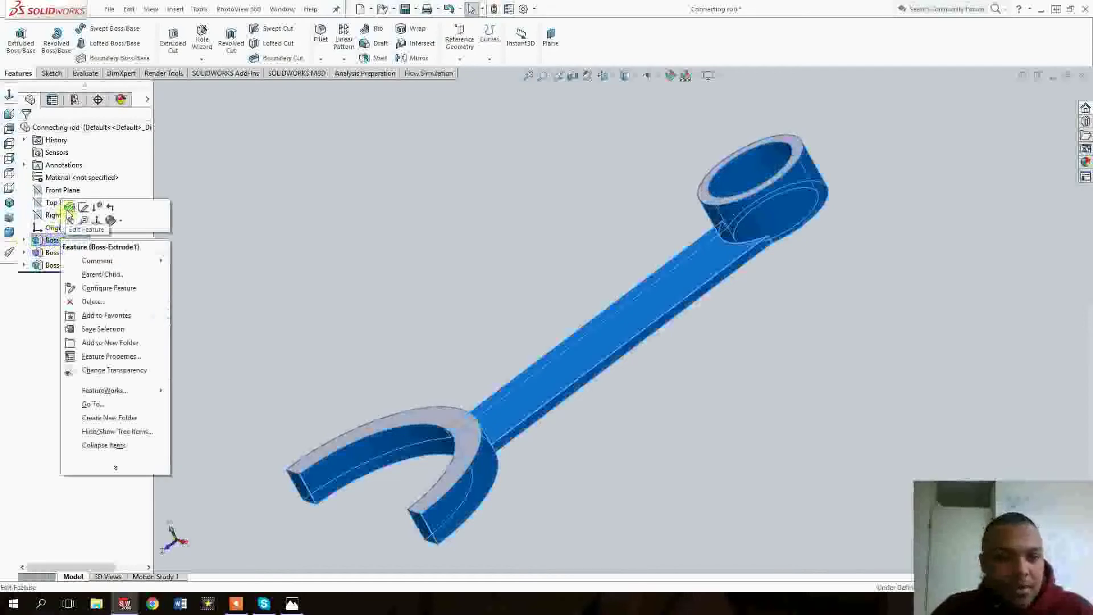
{"action": "left_click", "coordinate": [69, 208]}
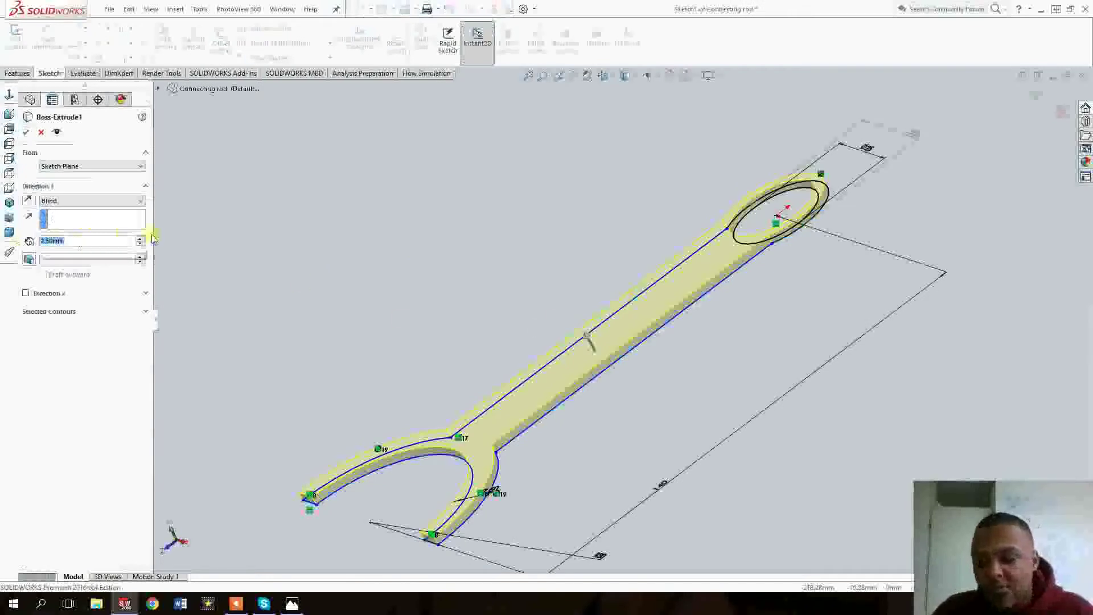
{"action": "type", "text": "4"}
{"action": "key", "text": "Return"}
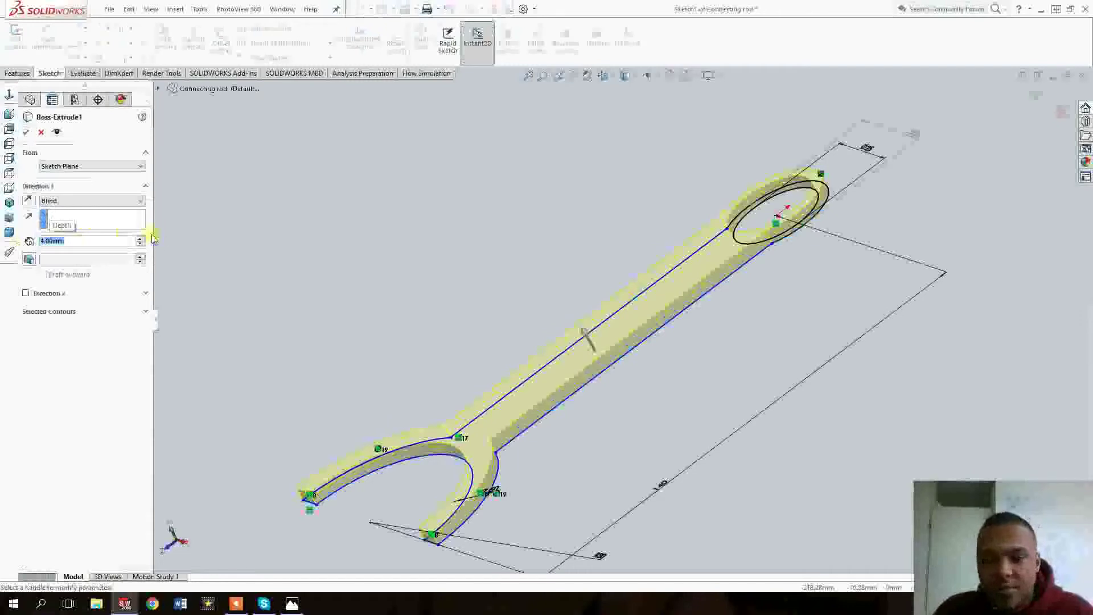
{"action": "left_click", "coordinate": [26, 132]}
- Start an extrusion sketch on the shank's recessed flat face and convert that face's outline into sketch entities
{"action": "middle_click_drag", "start_coordinate": [554, 272], "coordinate": [596, 326]}
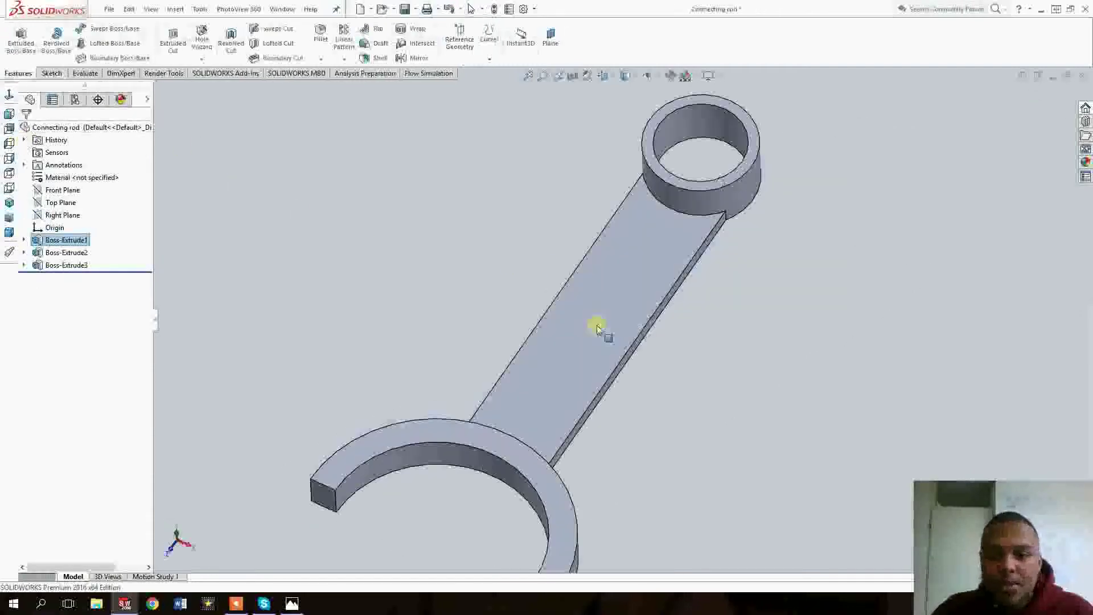
{"action": "left_click", "coordinate": [21, 40]}
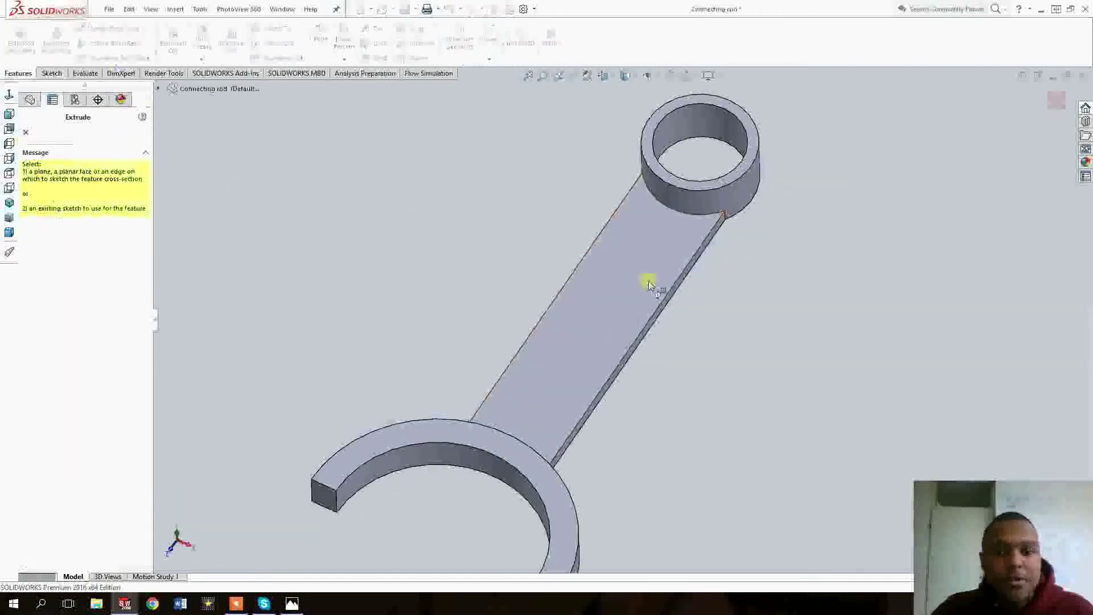
{"action": "left_click", "coordinate": [556, 343]}
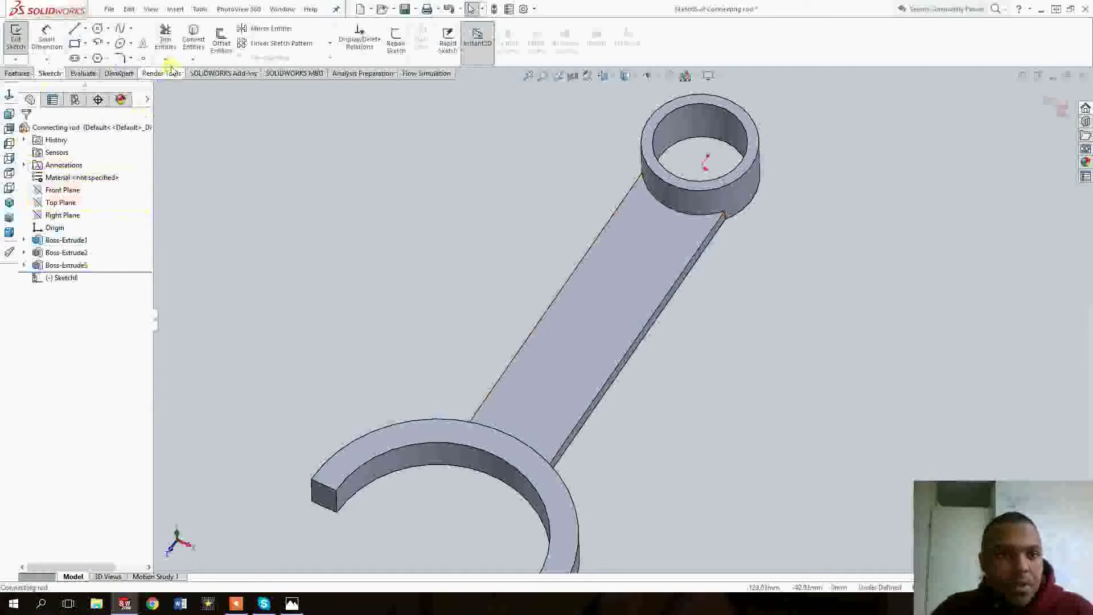
{"action": "left_click", "coordinate": [193, 37]}
{"action": "left_click", "coordinate": [603, 318]}
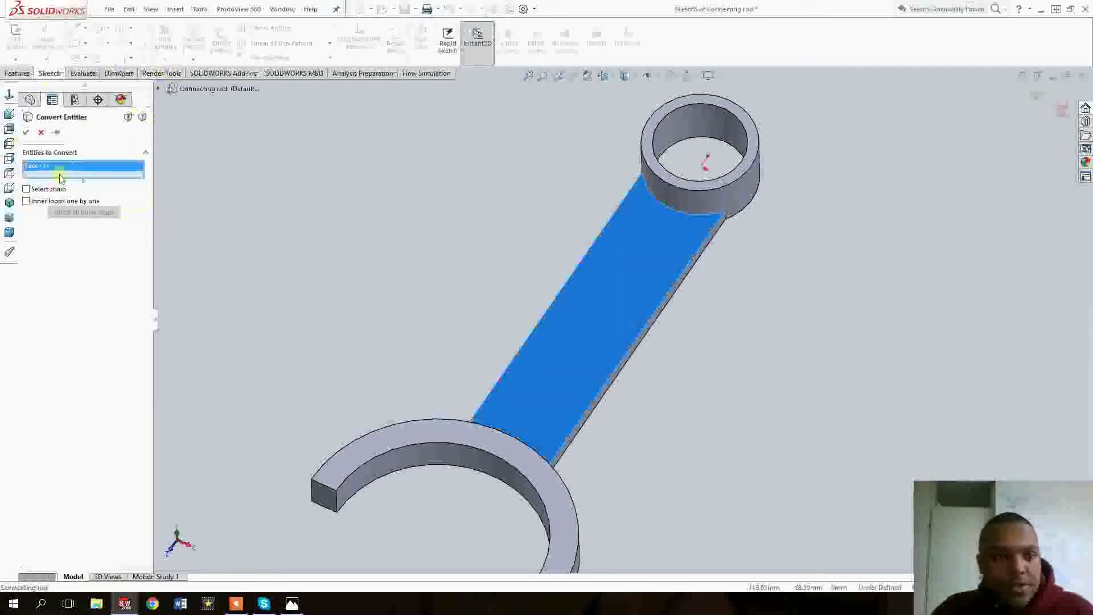
{"action": "left_click", "coordinate": [25, 132]}
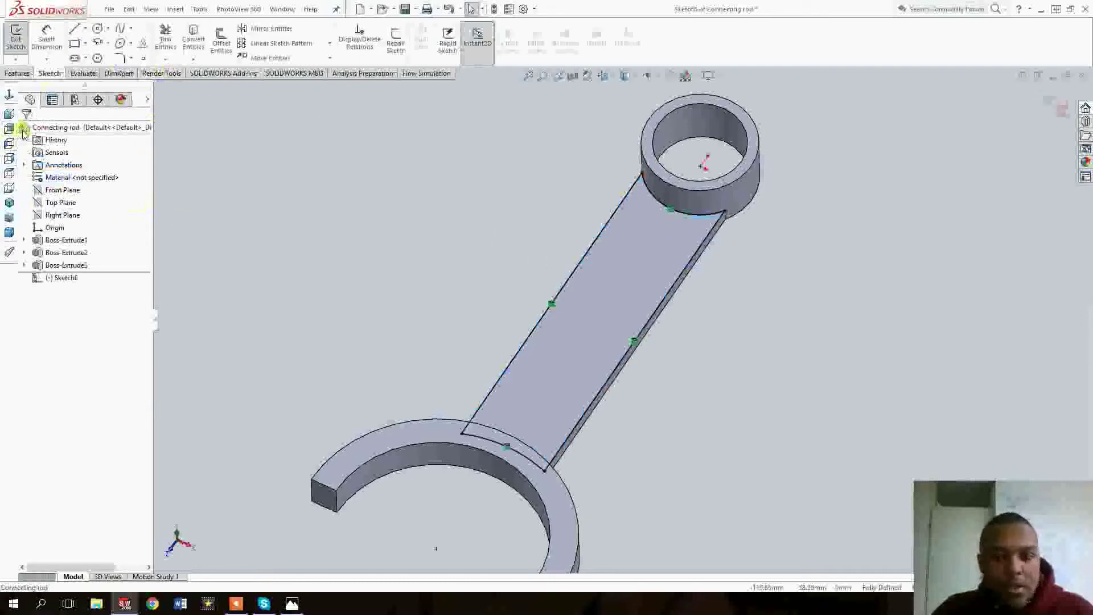
{"action": "left_click", "coordinate": [222, 41]}
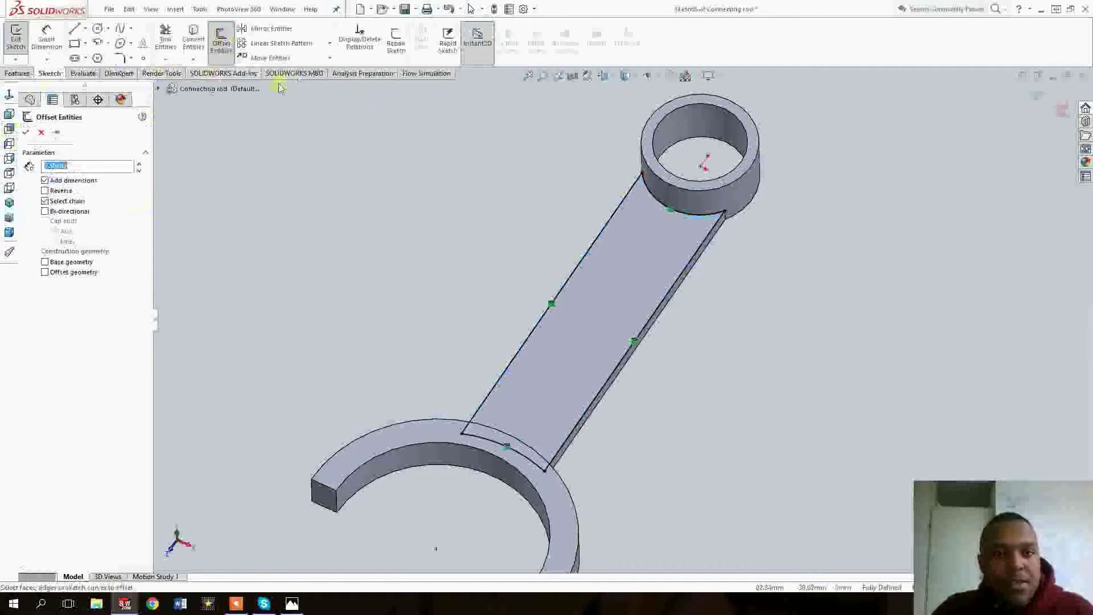
{"action": "left_click", "coordinate": [605, 233]}
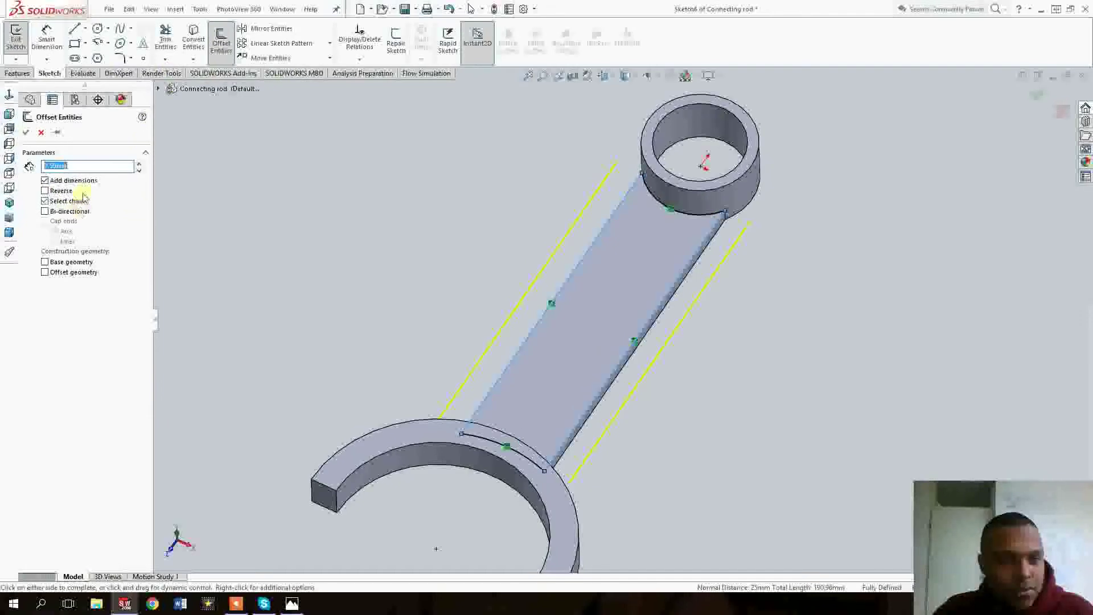
{"action": "key", "text": "Return"}
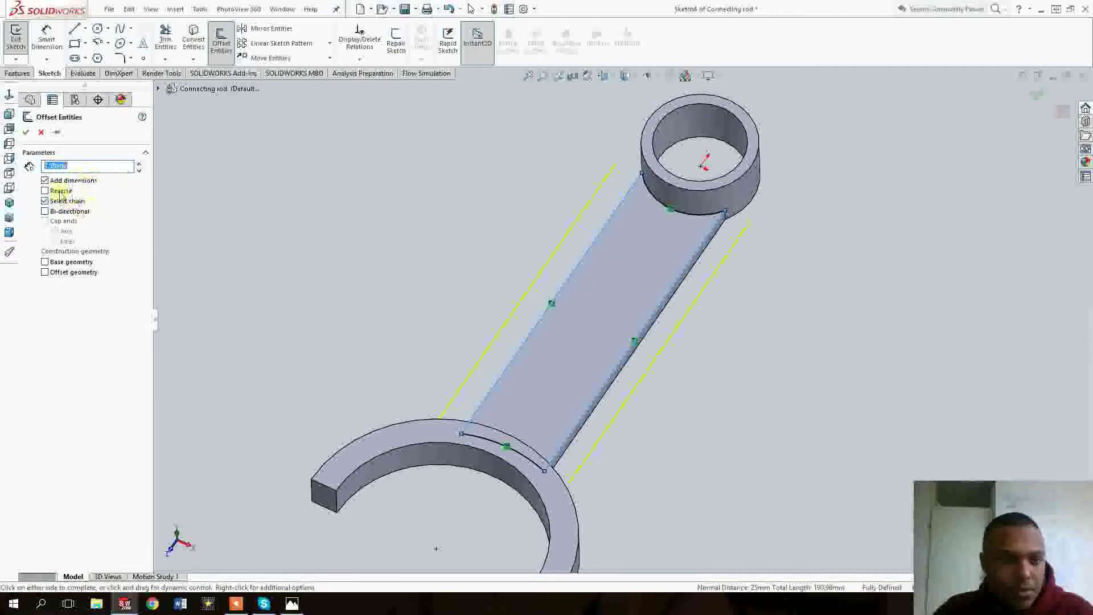
{"action": "left_click", "coordinate": [60, 193]}
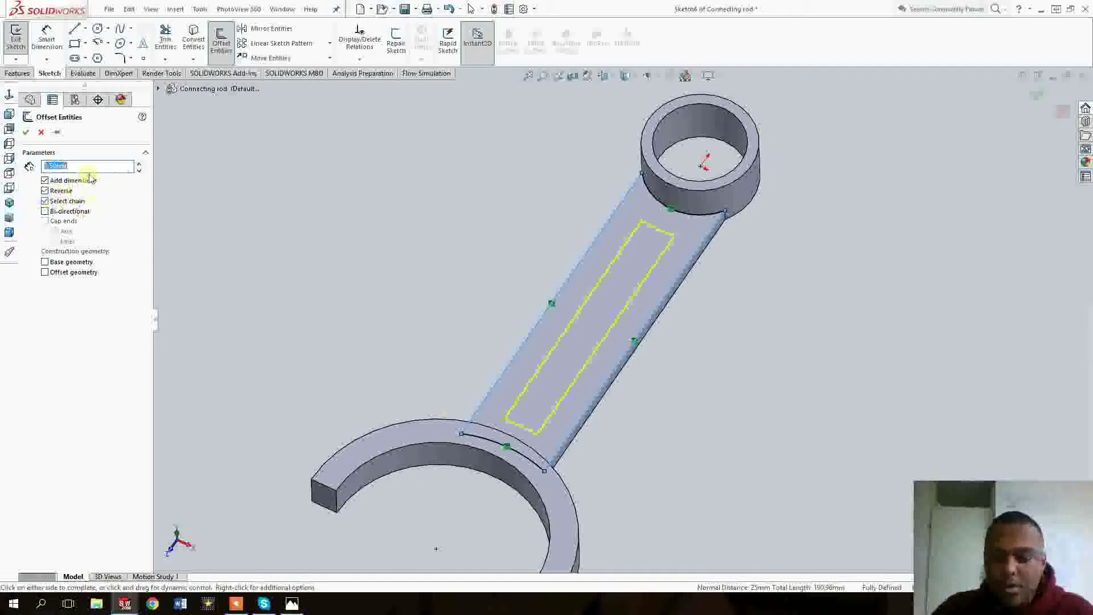
{"action": "type", "text": "2"}
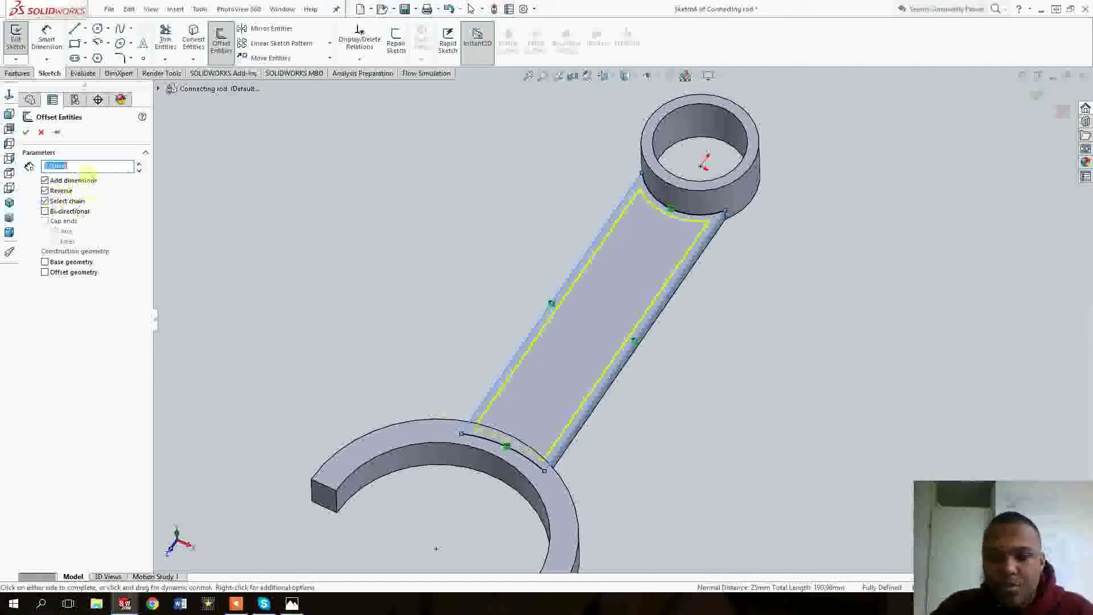
{"action": "left_click", "coordinate": [40, 134]}
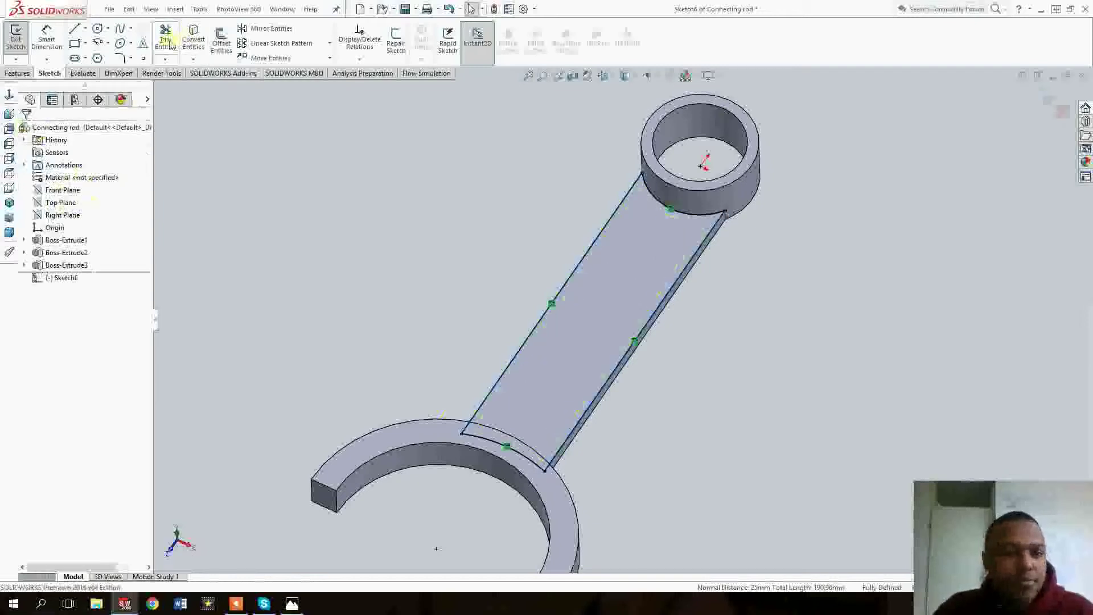
- Trim away the curved end segments of the converted shank outline, keeping only the two long edge lines
{"action": "left_click", "coordinate": [165, 38]}
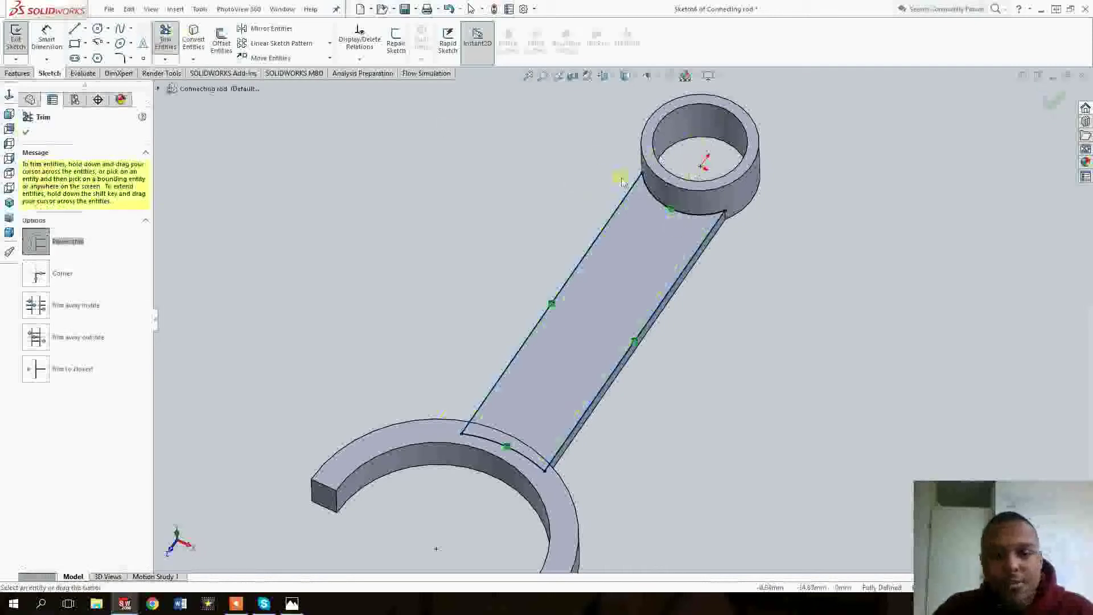
{"action": "left_click_drag", "start_coordinate": [715, 168], "coordinate": [655, 239]}
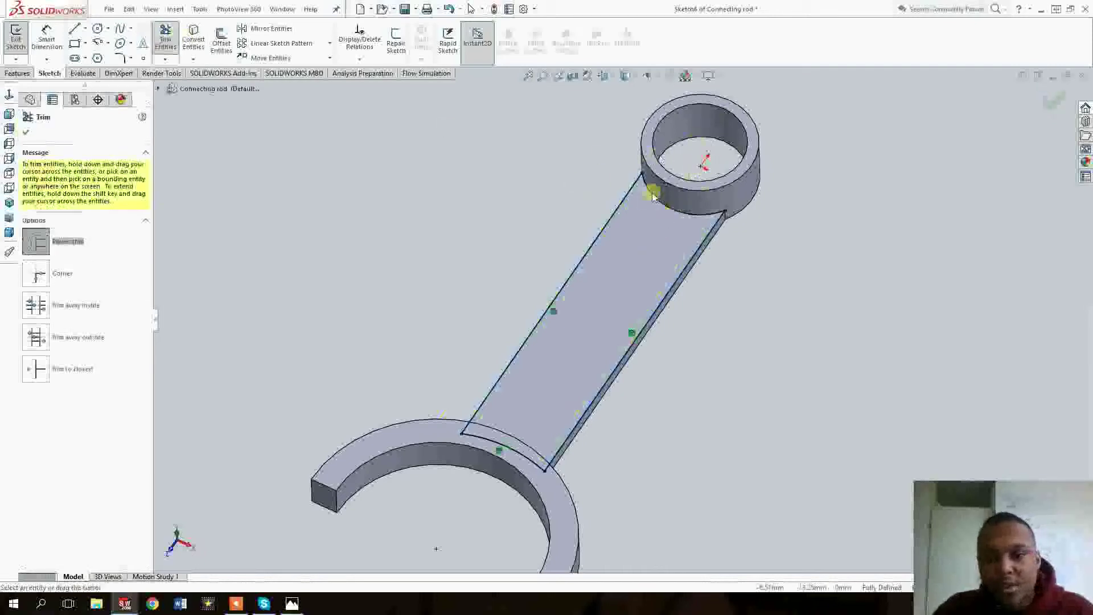
{"action": "left_click_drag", "start_coordinate": [540, 390], "coordinate": [496, 484]}
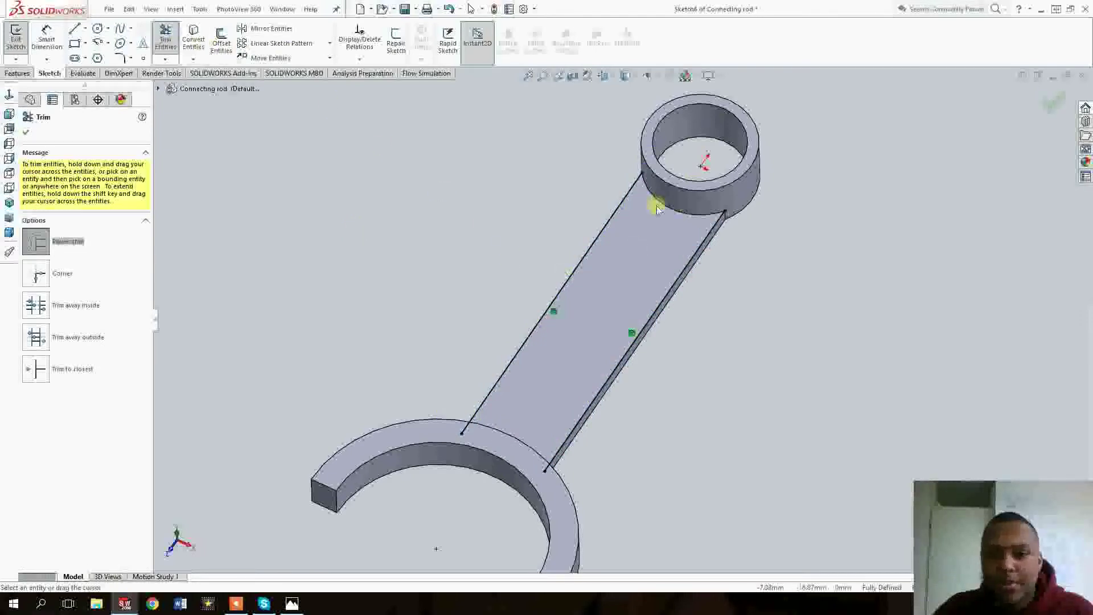
- Offset the shank's two long edge lines inward by 4 mm using the reversed direction
{"action": "left_click", "coordinate": [221, 46]}
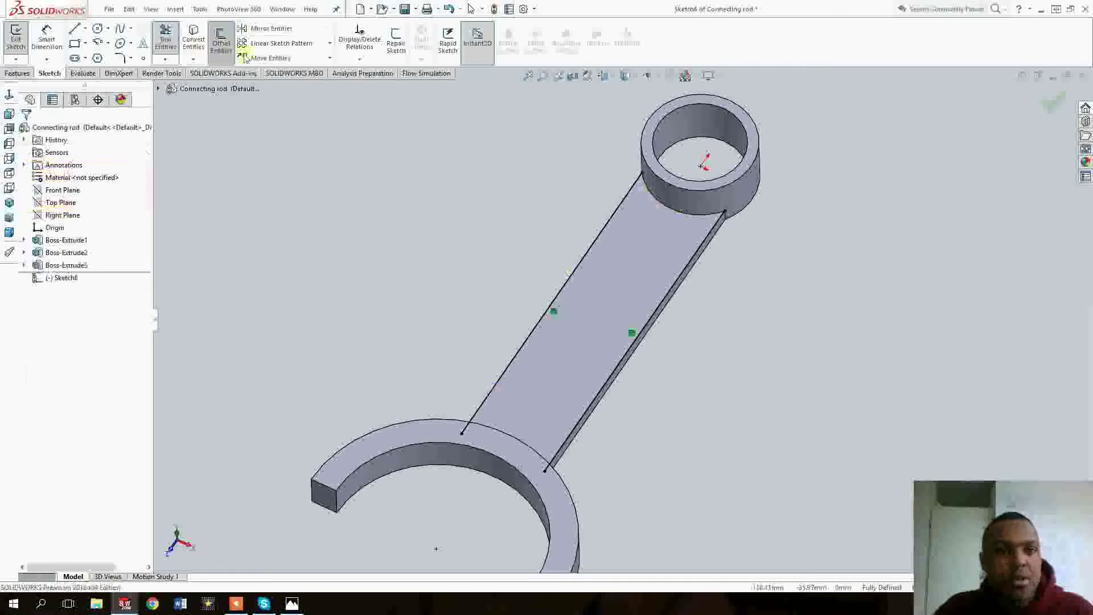
{"action": "left_click", "coordinate": [615, 215]}
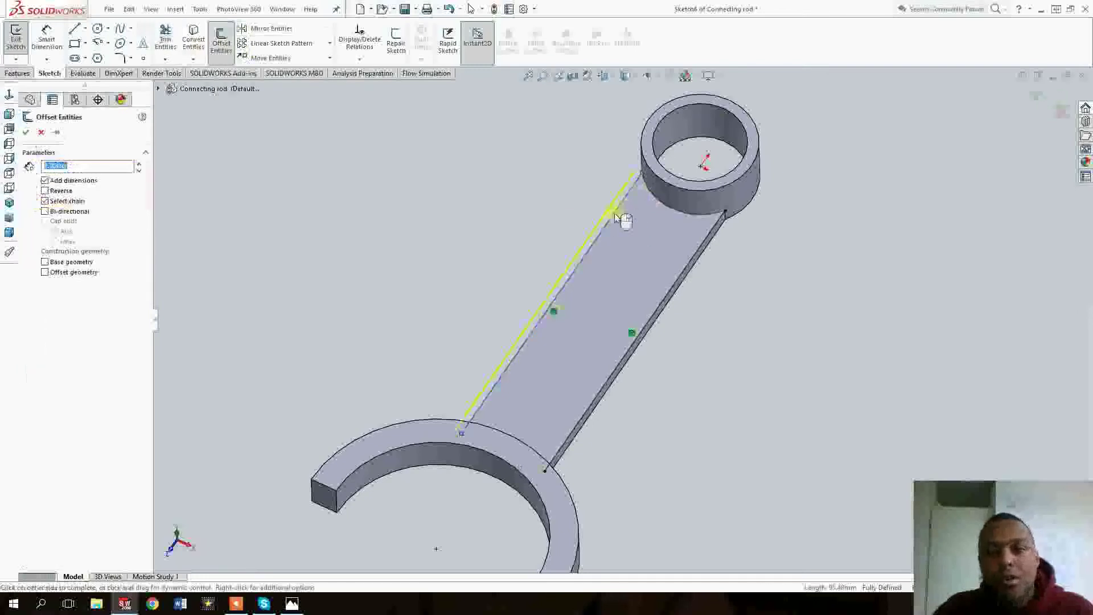
{"action": "left_click", "coordinate": [676, 285]}
{"action": "left_click", "coordinate": [61, 193]}
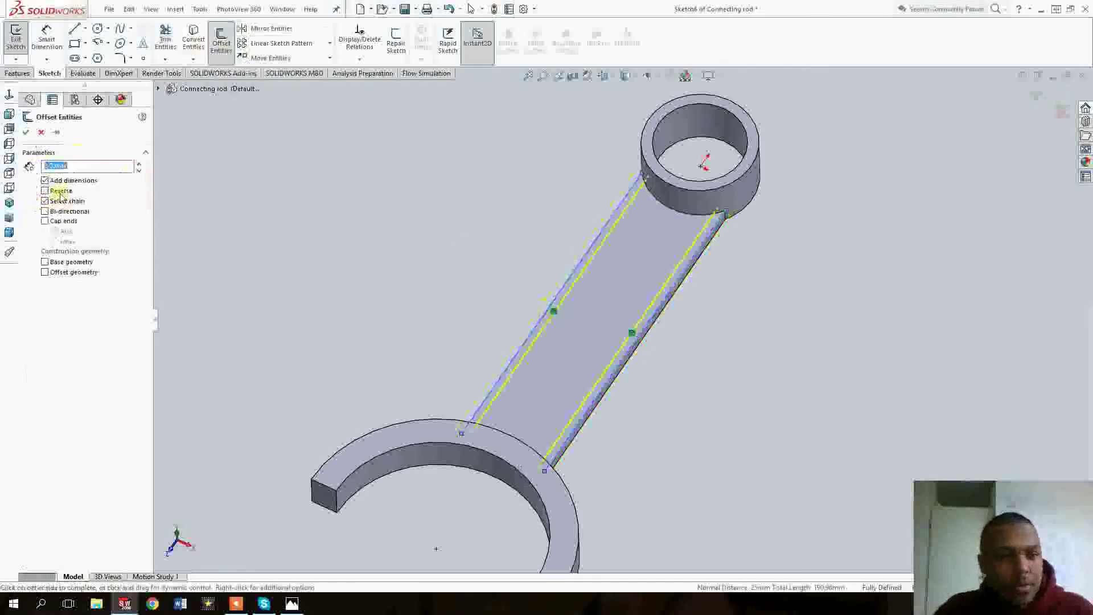
{"action": "left_click", "coordinate": [102, 167]}
{"action": "type", "text": "8"}
{"action": "key", "text": "Return"}
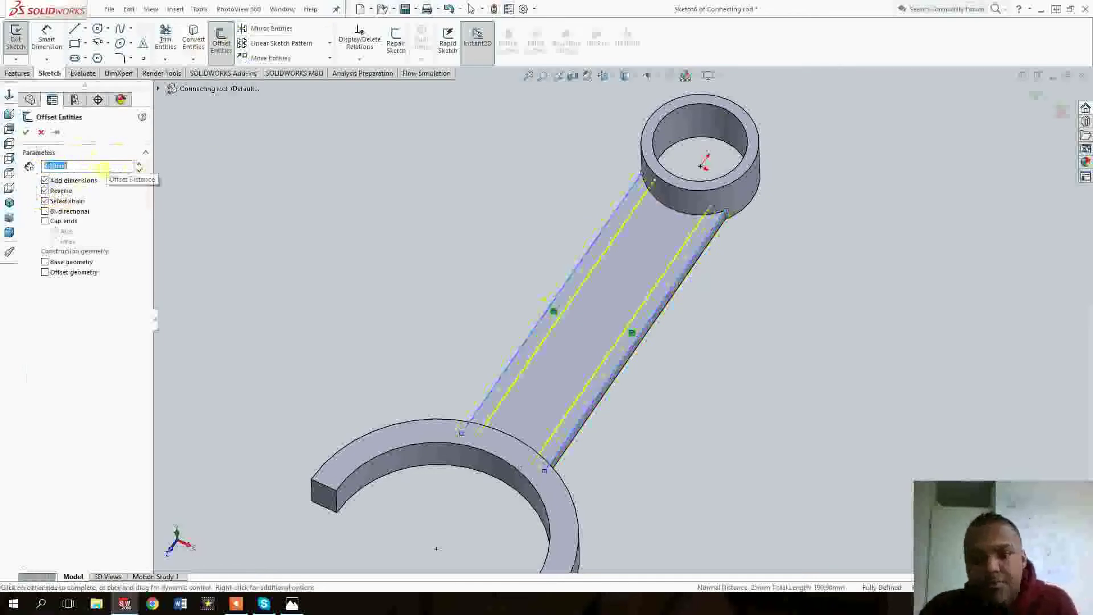
{"action": "key", "text": "Return"}
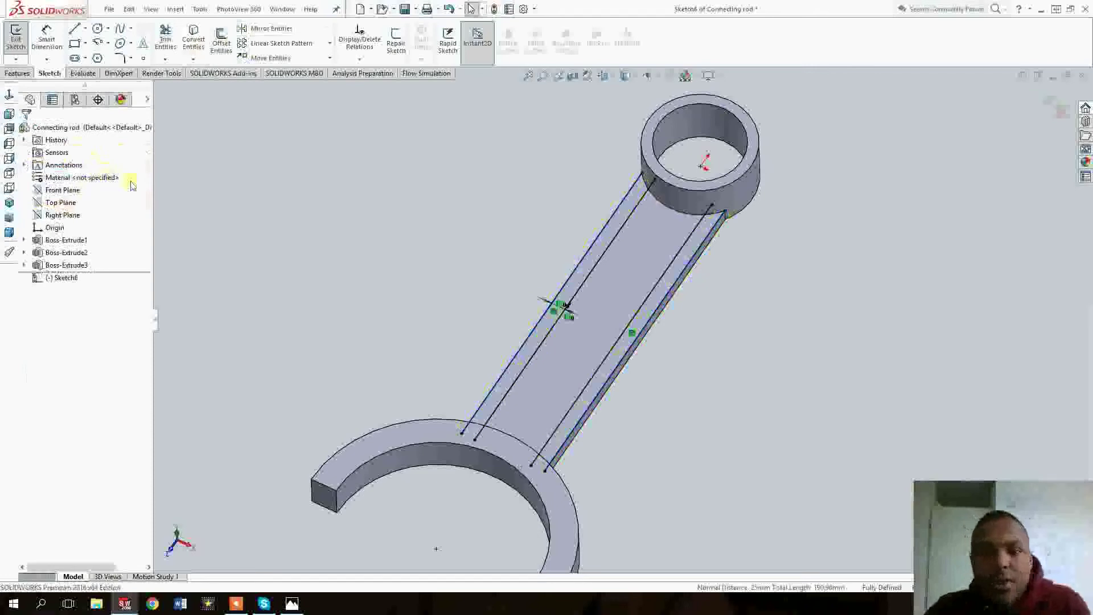
- Convert the curved edges where the shank meets the small and big ends into sketch entities
{"action": "left_click", "coordinate": [203, 39]}
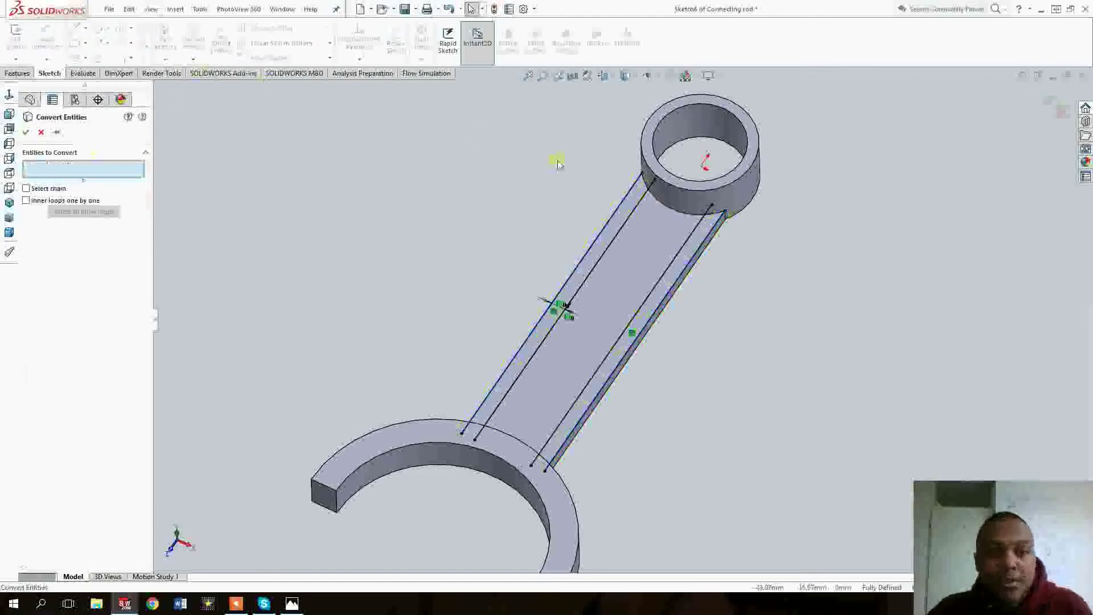
{"action": "left_click", "coordinate": [671, 212]}
{"action": "middle_click_drag", "start_coordinate": [668, 214], "coordinate": [512, 403]}
{"action": "left_click", "coordinate": [513, 407]}
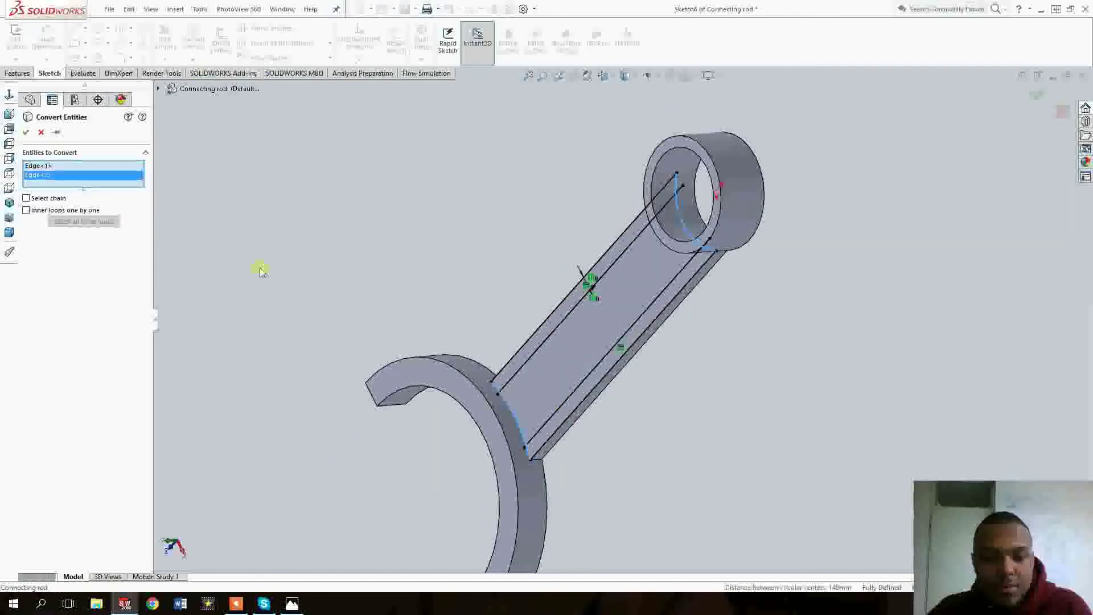
{"action": "left_click", "coordinate": [25, 132]}
{"action": "mouse_move", "coordinate": [389, 243]}
{"action": "middle_mouse_down"}
{"action": "mouse_move", "coordinate": [567, 305]}
{"action": "mouse_move", "coordinate": [505, 317]}
{"action": "middle_mouse_up"}
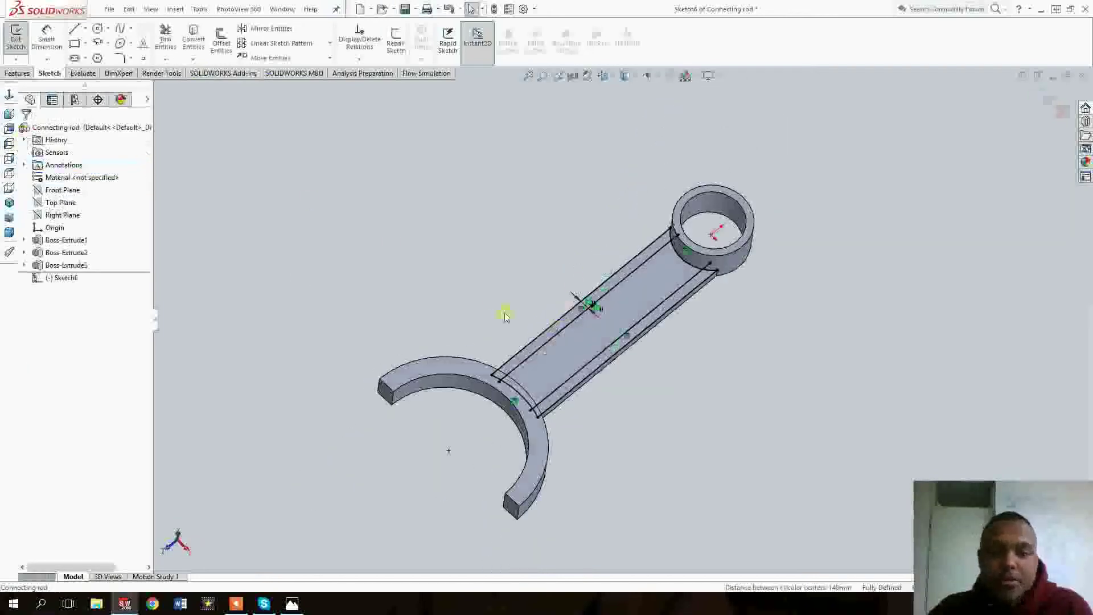
- Try a merged 7.5 mm extrusion of the two narrow strips along the shank's long edges and undo it
{"action": "left_click", "coordinate": [18, 73]}
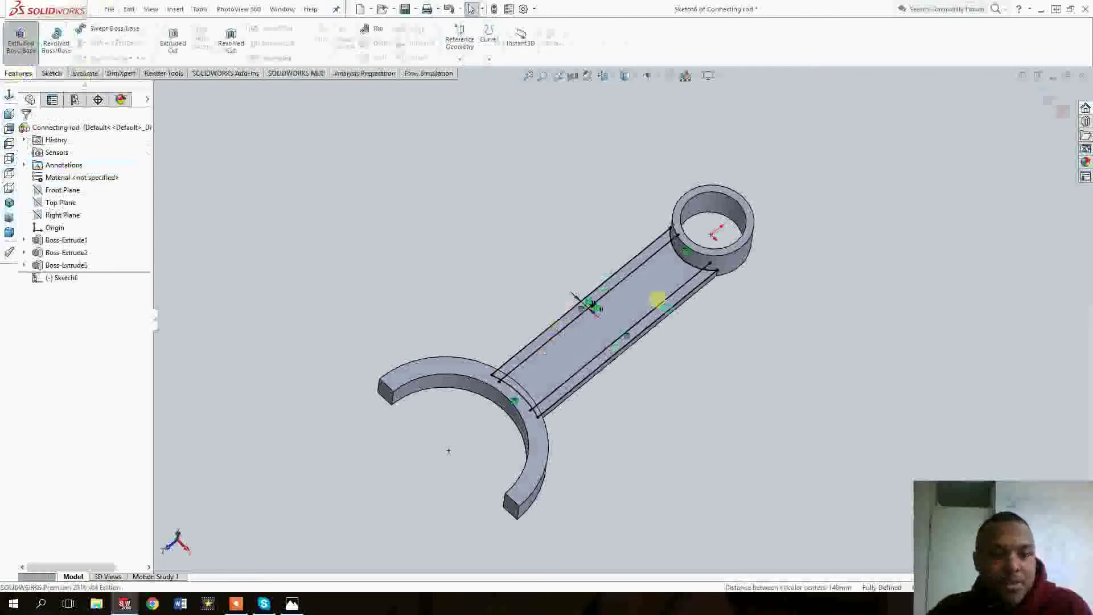
{"action": "left_click", "coordinate": [21, 40]}
{"action": "scroll", "coordinate": [683, 302], "scroll_direction": "down", "scroll_amount": 5}
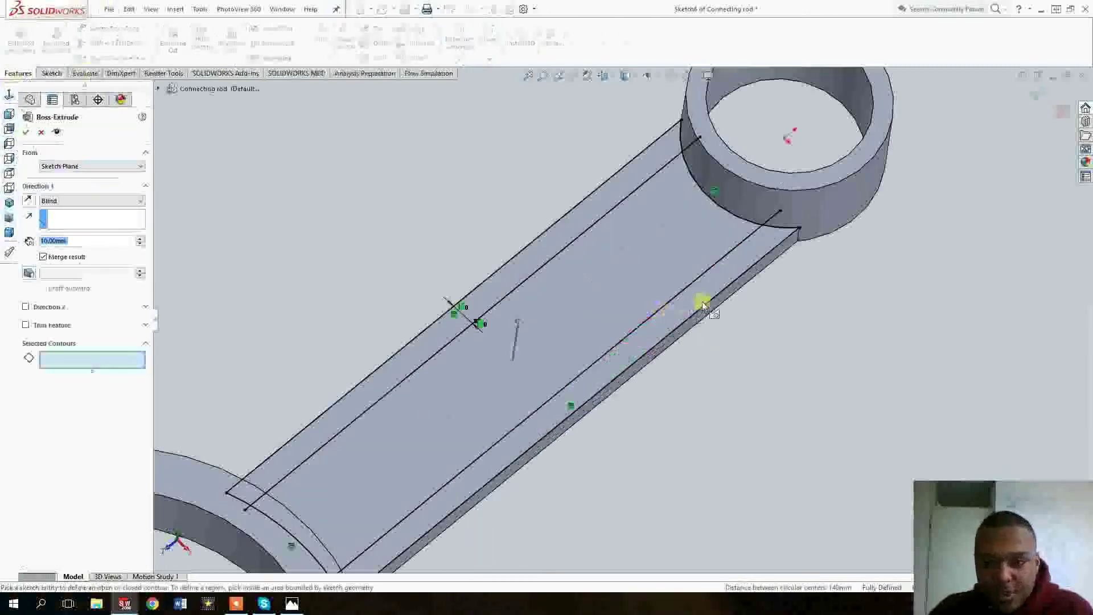
{"action": "left_click", "coordinate": [725, 273]}
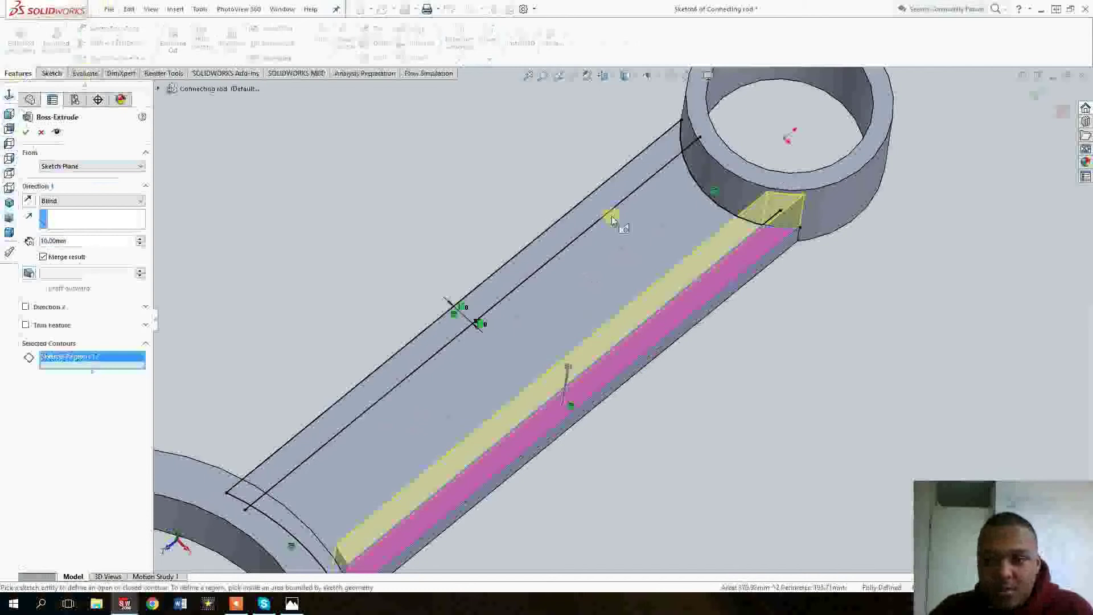
{"action": "left_click", "coordinate": [613, 187]}
{"action": "middle_click_drag", "start_coordinate": [614, 186], "coordinate": [655, 118]}
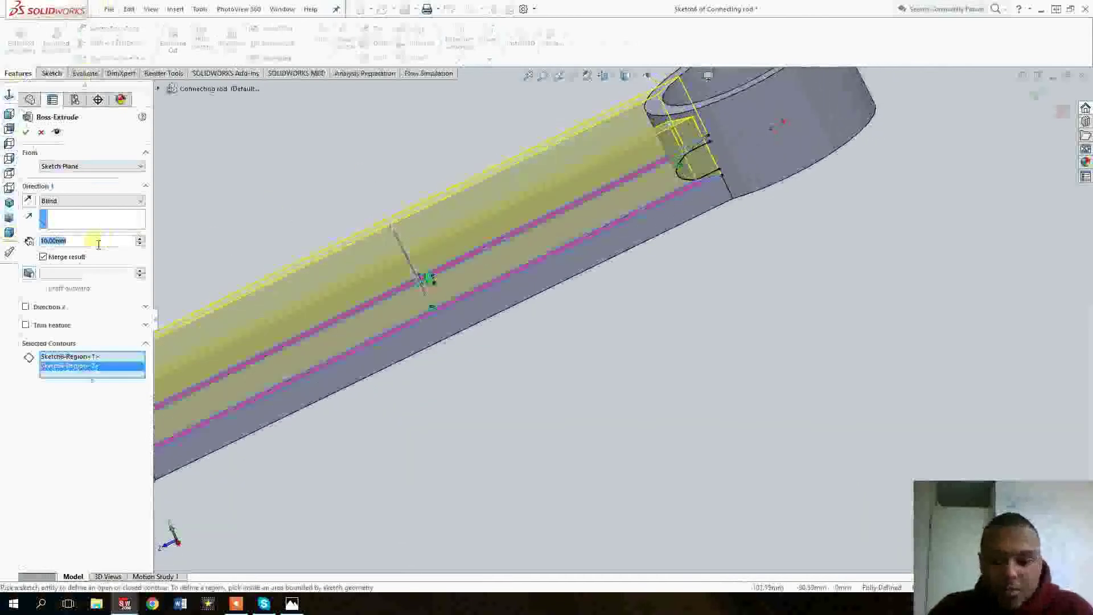
{"action": "type", "text": "7.5"}
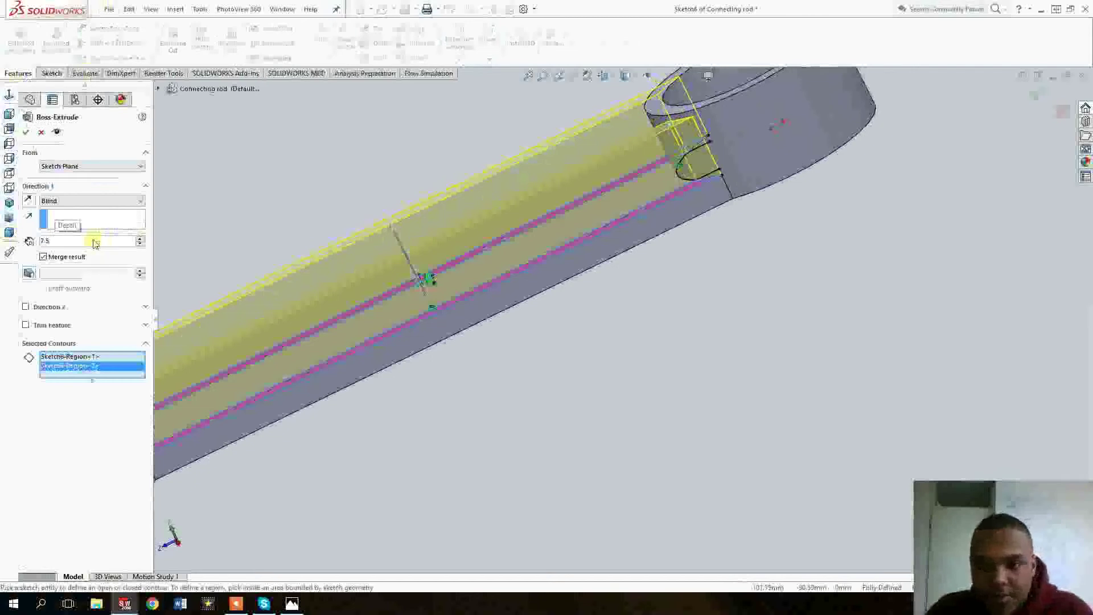
{"action": "key", "text": "Return"}
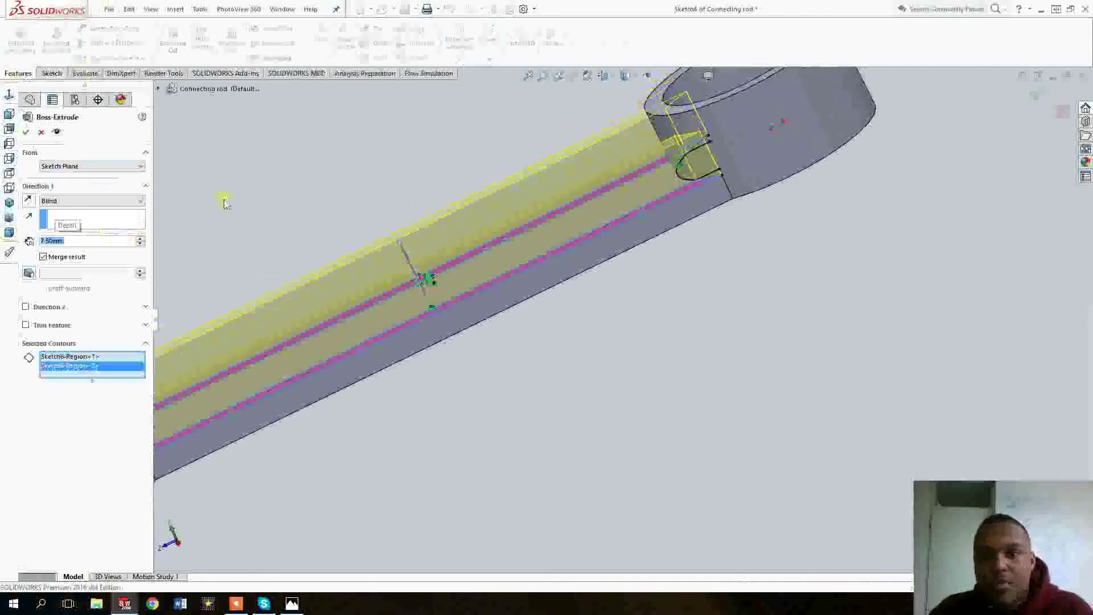
{"action": "key", "text": "Return"}
{"action": "scroll", "coordinate": [532, 195], "scroll_direction": "up", "scroll_amount": 4}
{"action": "mouse_move", "coordinate": [544, 195]}
{"action": "middle_mouse_down"}
{"action": "mouse_move", "coordinate": [539, 296]}
{"action": "mouse_move", "coordinate": [459, 287]}
{"action": "mouse_move", "coordinate": [443, 260]}
{"action": "mouse_move", "coordinate": [438, 279]}
{"action": "middle_mouse_up"}
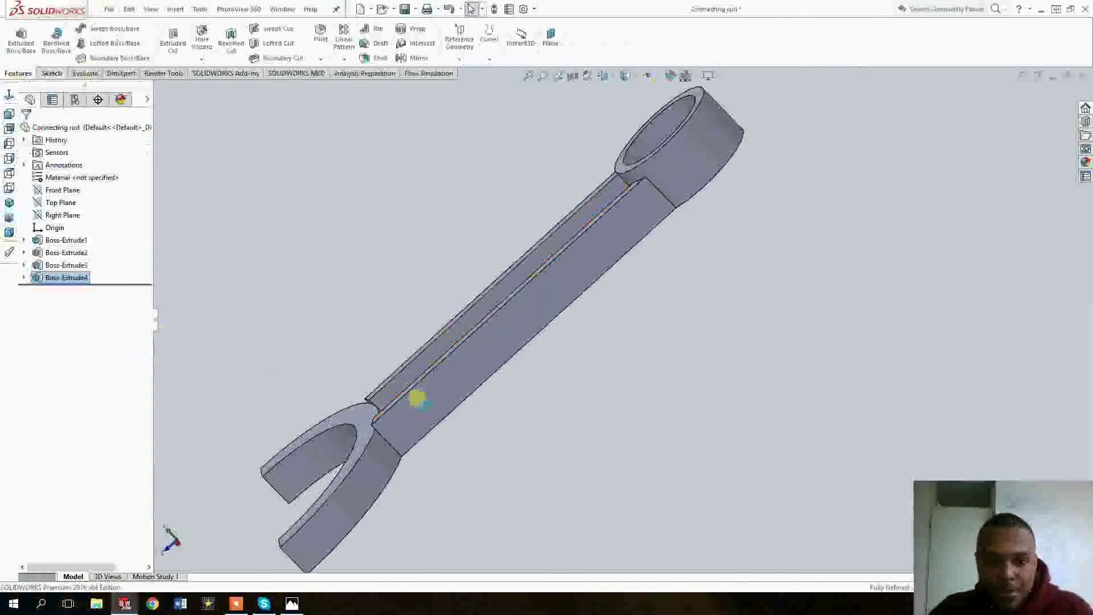
{"action": "key", "text": "ctrl+z"}
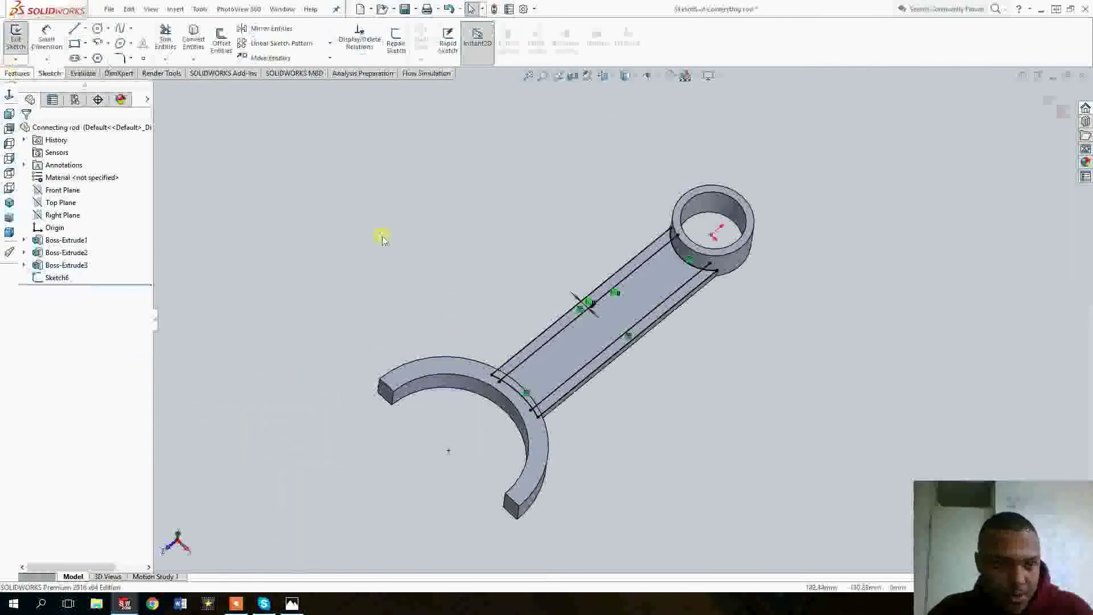
- Extrude the two narrow strips along the shank's long edges Up To Surface, ending at the big end's flat half-ring face, merged with the body
{"action": "scroll", "coordinate": [541, 377], "scroll_direction": "down", "scroll_amount": 3}
{"action": "middle_click_drag", "start_coordinate": [541, 378], "coordinate": [483, 361]}
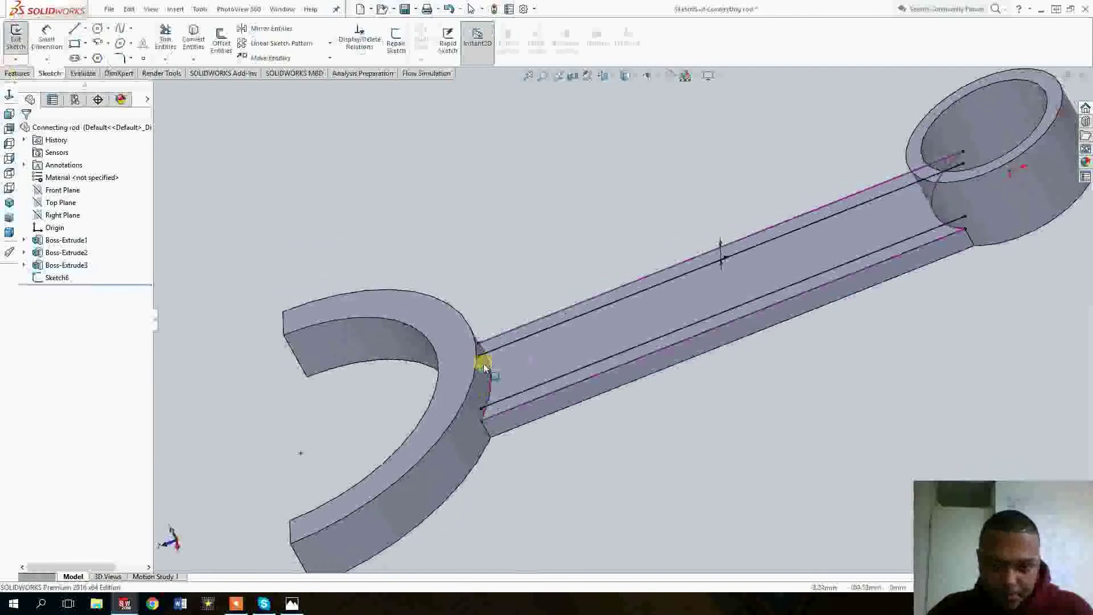
{"action": "left_click", "coordinate": [18, 73]}
{"action": "left_click", "coordinate": [20, 40]}
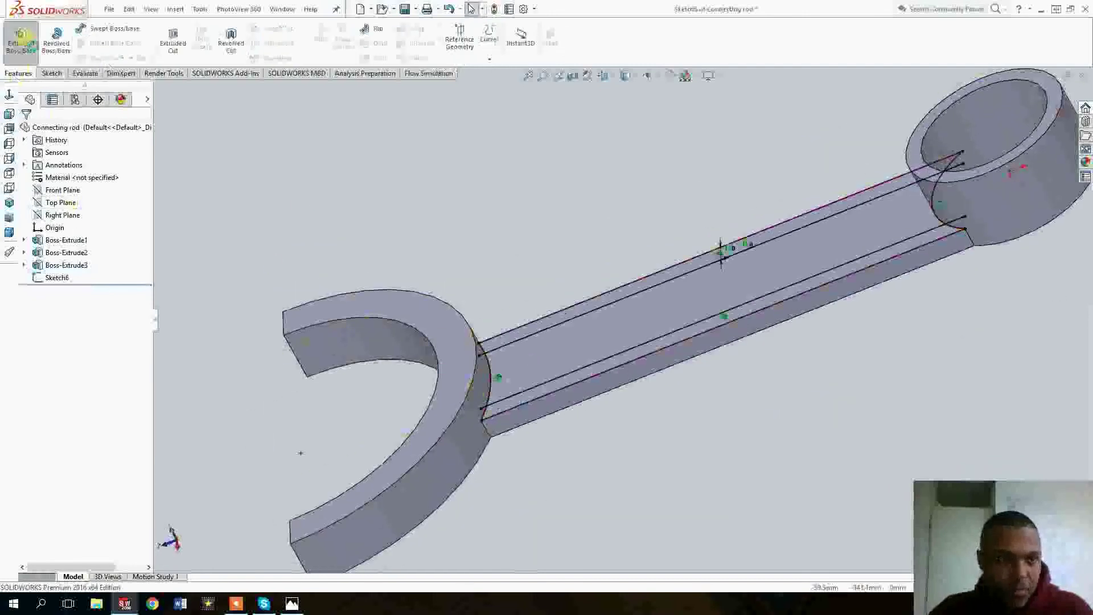
{"action": "left_click", "coordinate": [518, 372]}
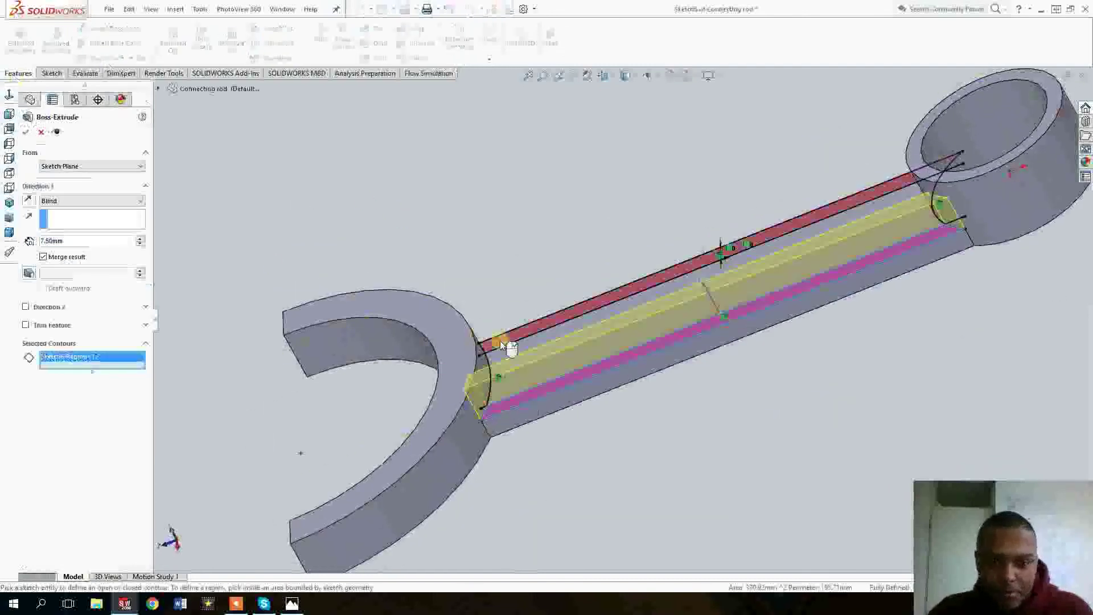
{"action": "left_click", "coordinate": [500, 340]}
{"action": "left_click", "coordinate": [91, 200]}
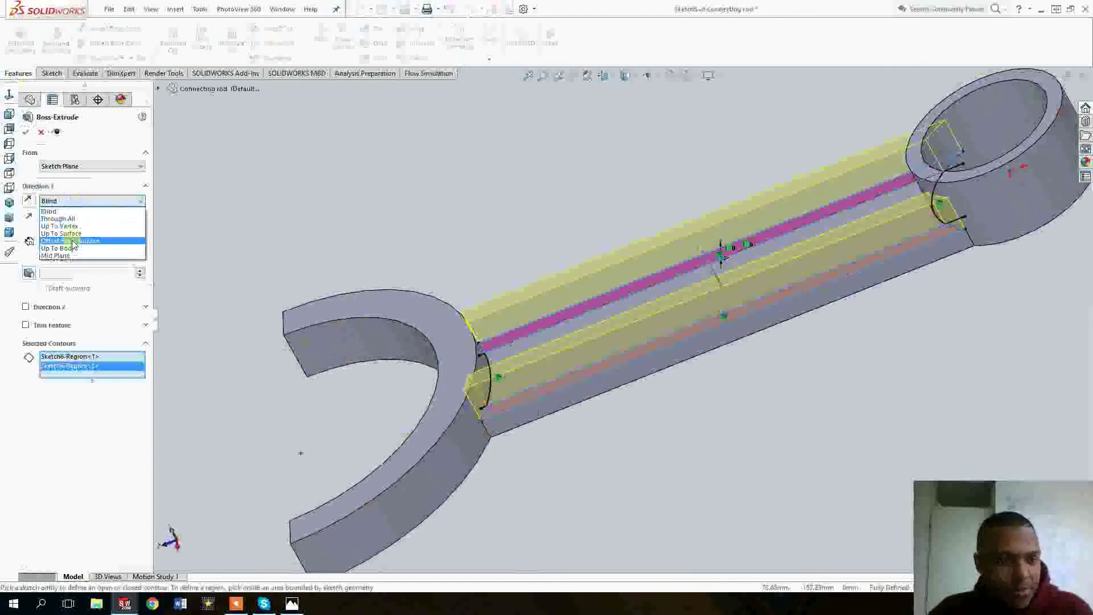
{"action": "left_click", "coordinate": [67, 234]}
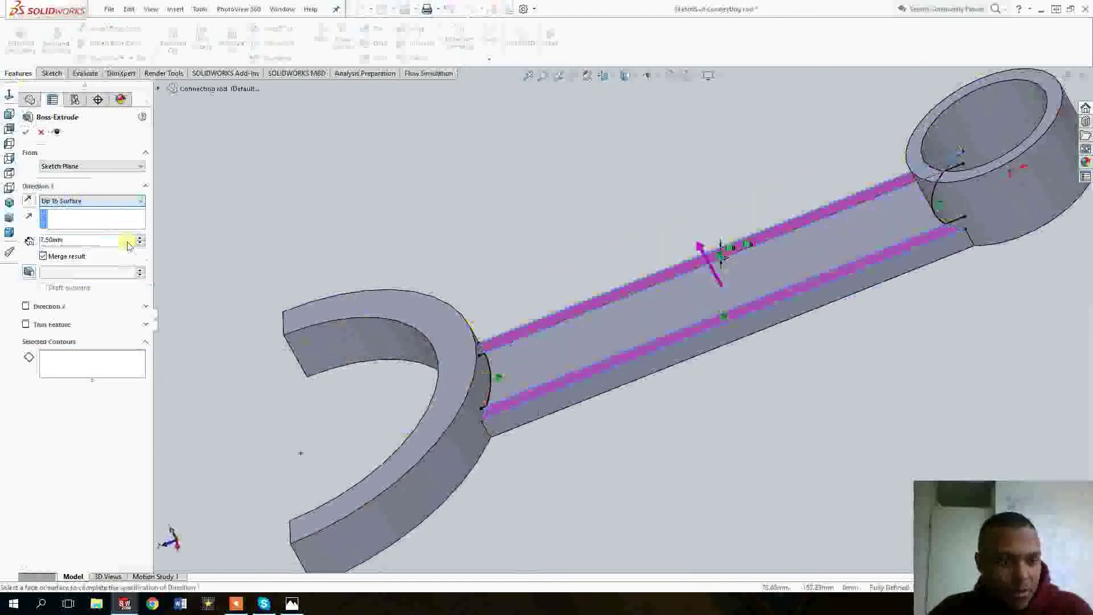
{"action": "left_click", "coordinate": [423, 317]}
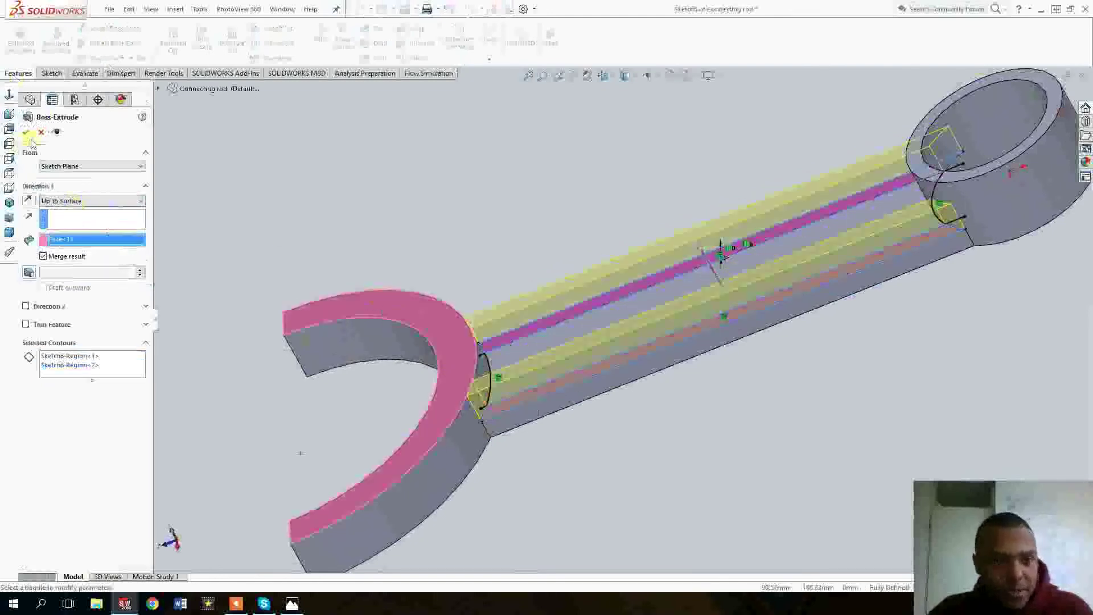
{"action": "left_click", "coordinate": [27, 132]}
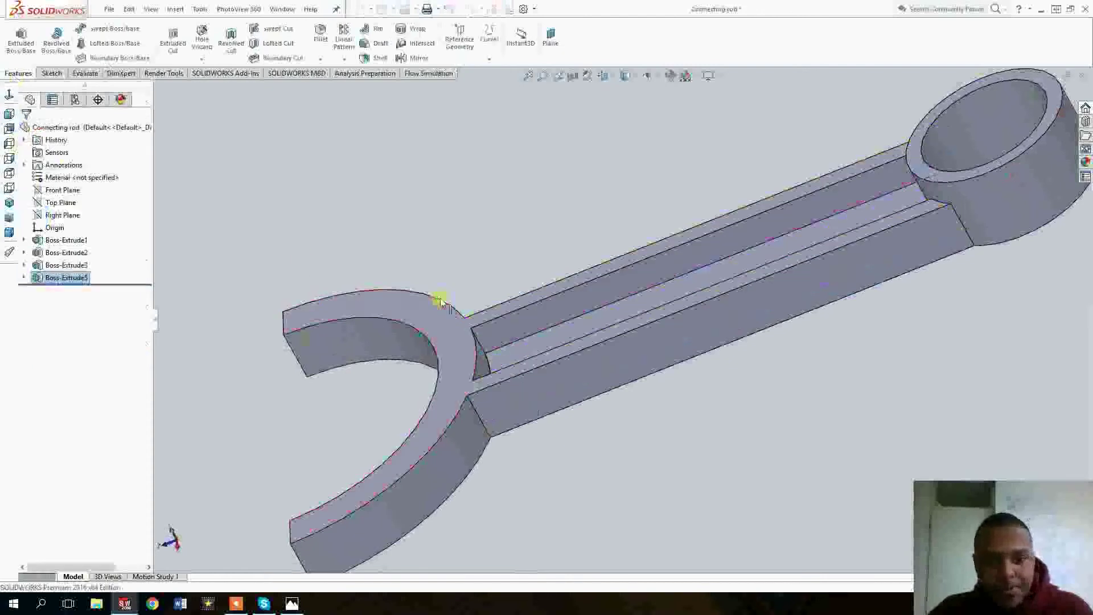
- Start an extrusion sketch on the shared flat face of the big end and ribs, and convert that face's outline into sketch entities
{"action": "left_click", "coordinate": [467, 321]}
{"action": "left_click", "coordinate": [8, 37]}
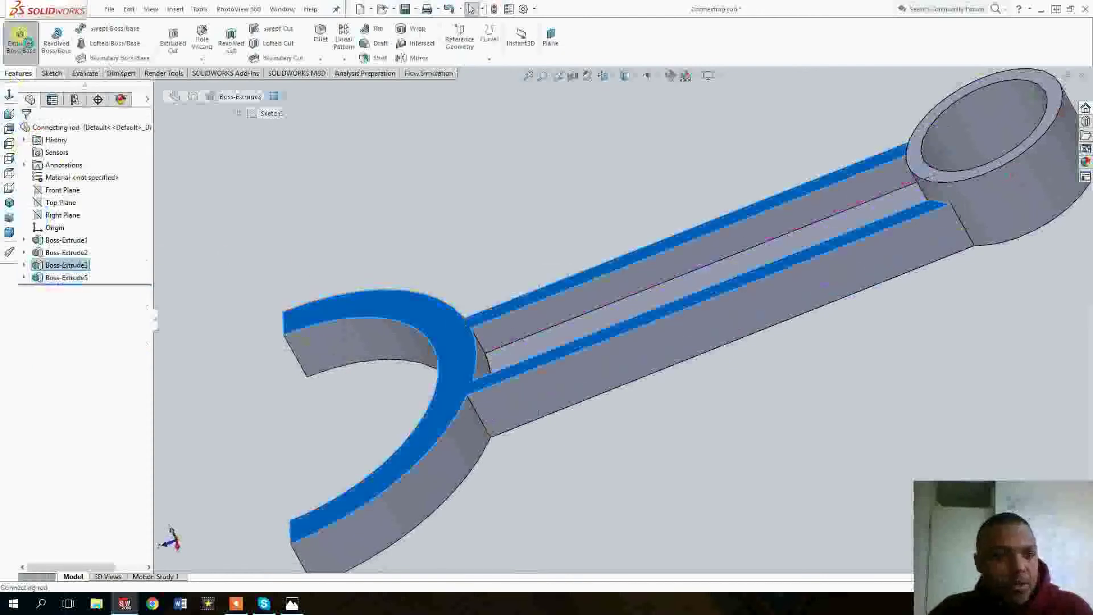
{"action": "scroll", "coordinate": [434, 336], "scroll_direction": "down", "scroll_amount": 2}
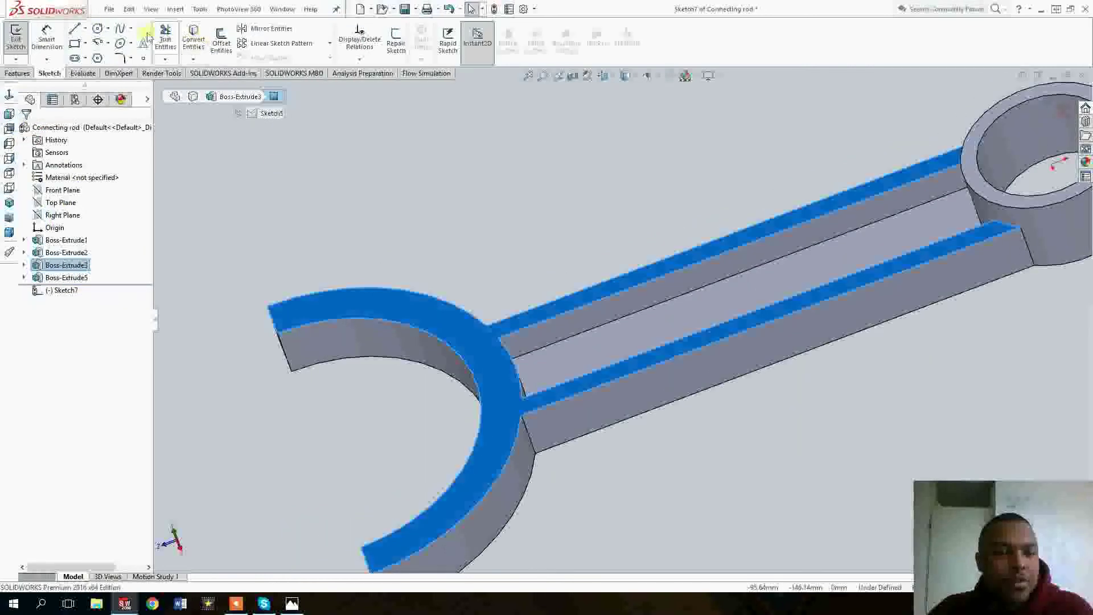
{"action": "left_click", "coordinate": [188, 39]}
- Sketch a circle of about 32.5 mm radius, centred on the big end and running within its half-ring face
{"action": "left_click", "coordinate": [97, 28]}
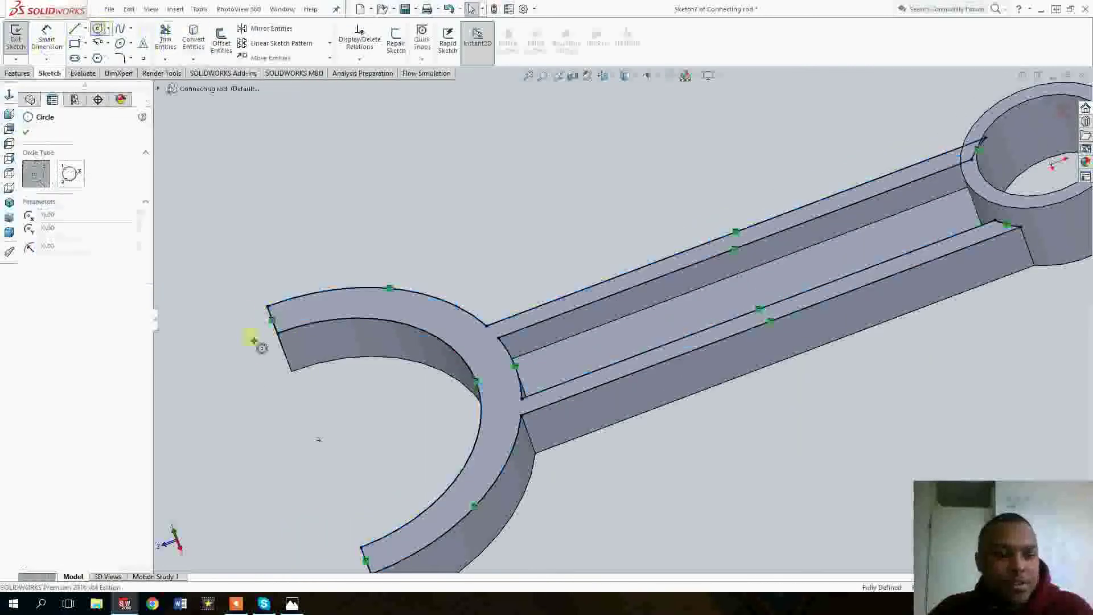
{"action": "left_click", "coordinate": [320, 441]}
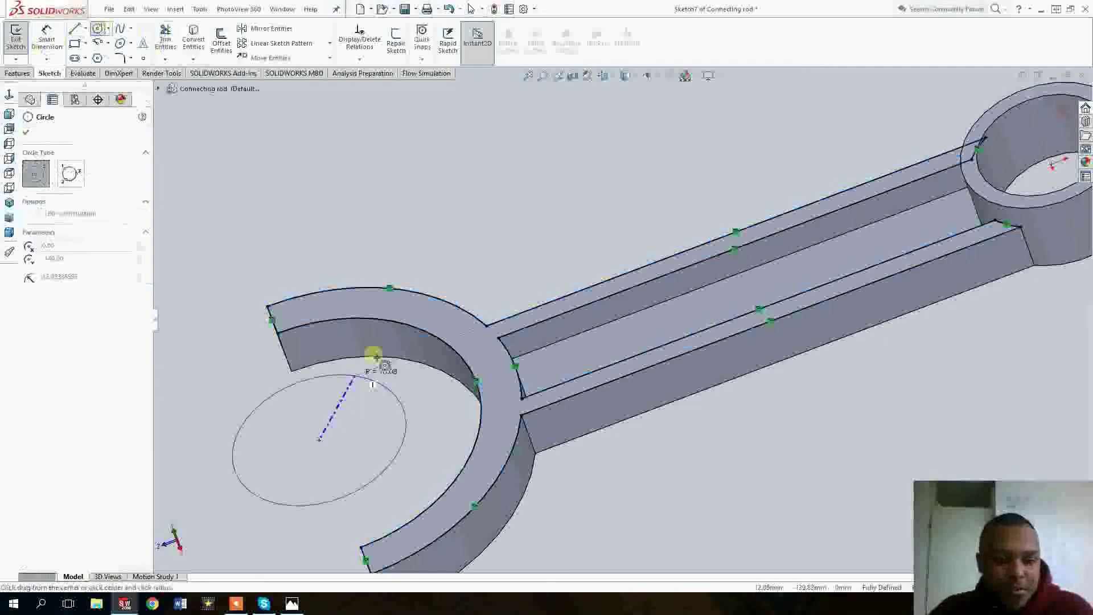
{"action": "left_click", "coordinate": [447, 341]}
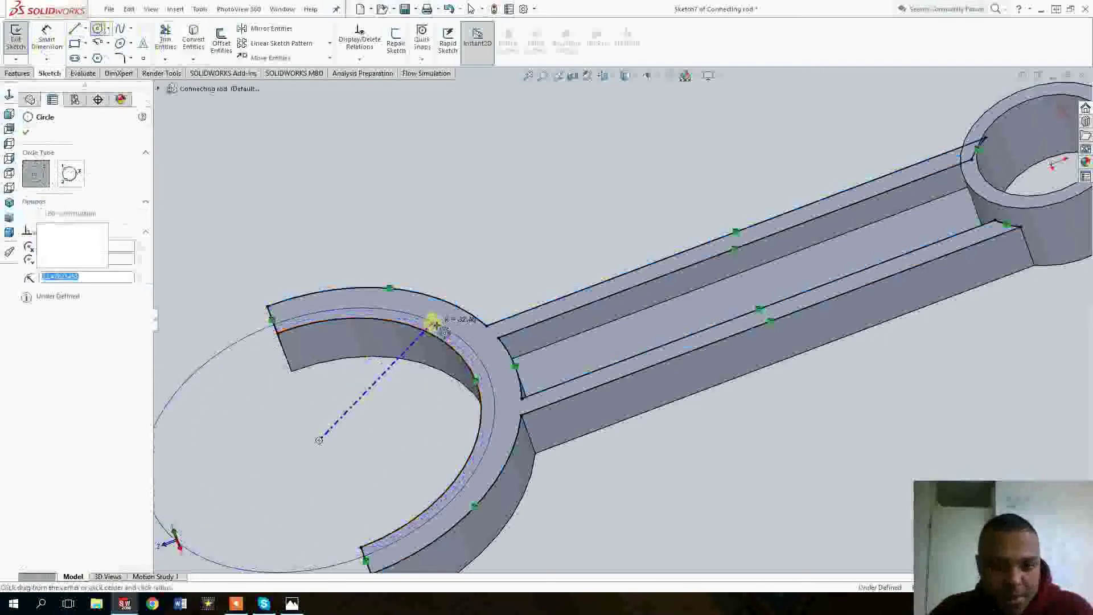
- Dimension the gap between the new circle and the big end's inner arc as 2.5 mm
{"action": "left_click", "coordinate": [51, 45]}
{"action": "left_click", "coordinate": [378, 318]}
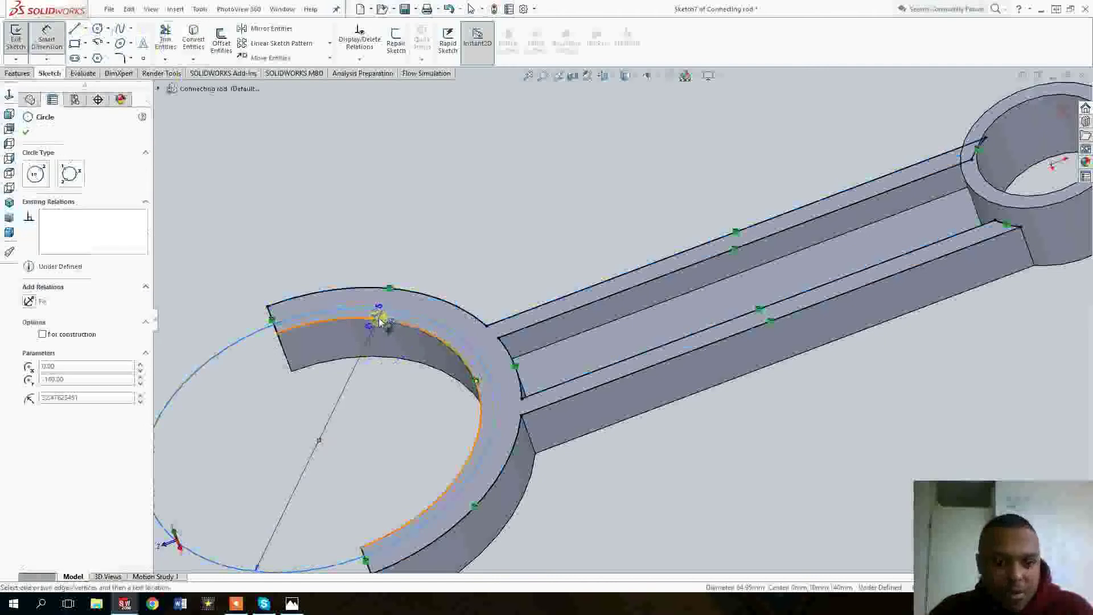
{"action": "left_click", "coordinate": [380, 321]}
{"action": "left_click", "coordinate": [340, 242]}
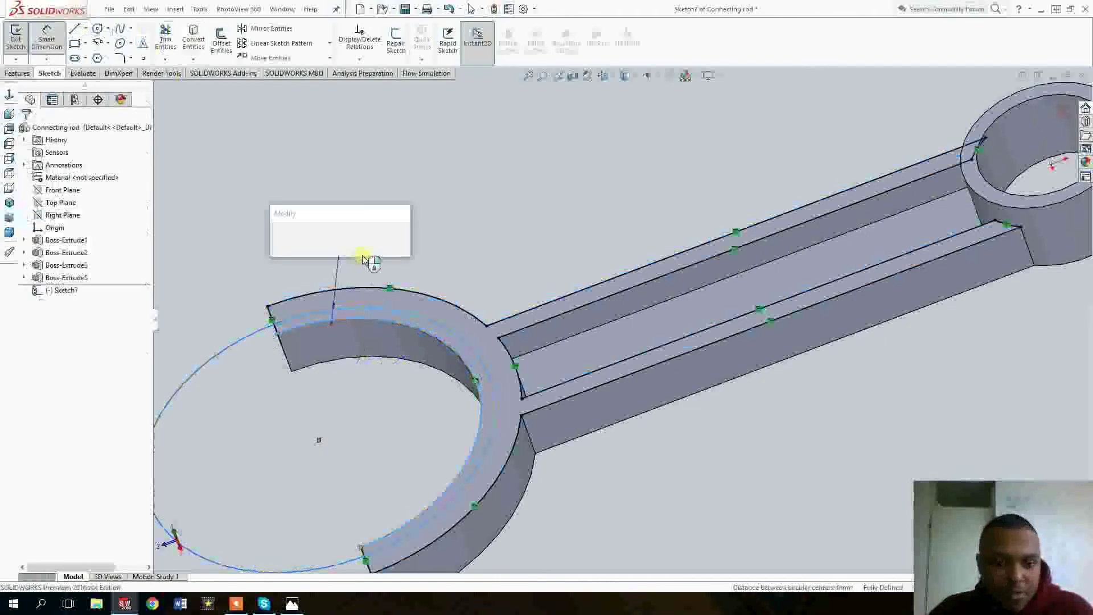
{"action": "type", "text": "2.5"}
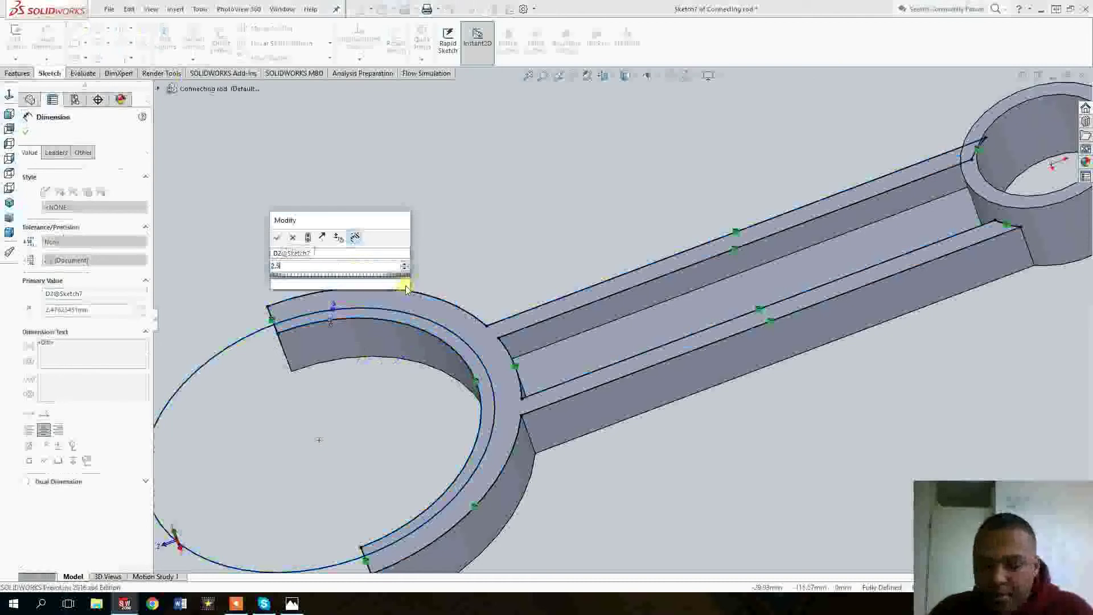
{"action": "key", "text": "Return"}
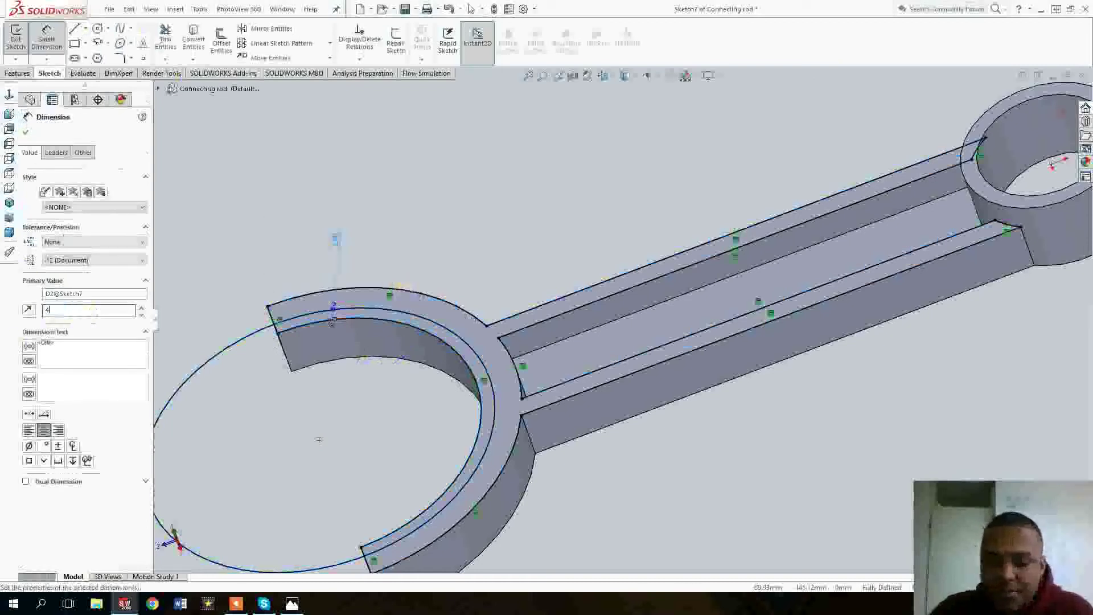
- Set the gap between the sketch circle and the big end's inner arc to 4 mm
{"action": "type", "text": "4"}
{"action": "key", "text": "Return"}
{"action": "middle_click_drag", "start_coordinate": [335, 320], "coordinate": [291, 323]}
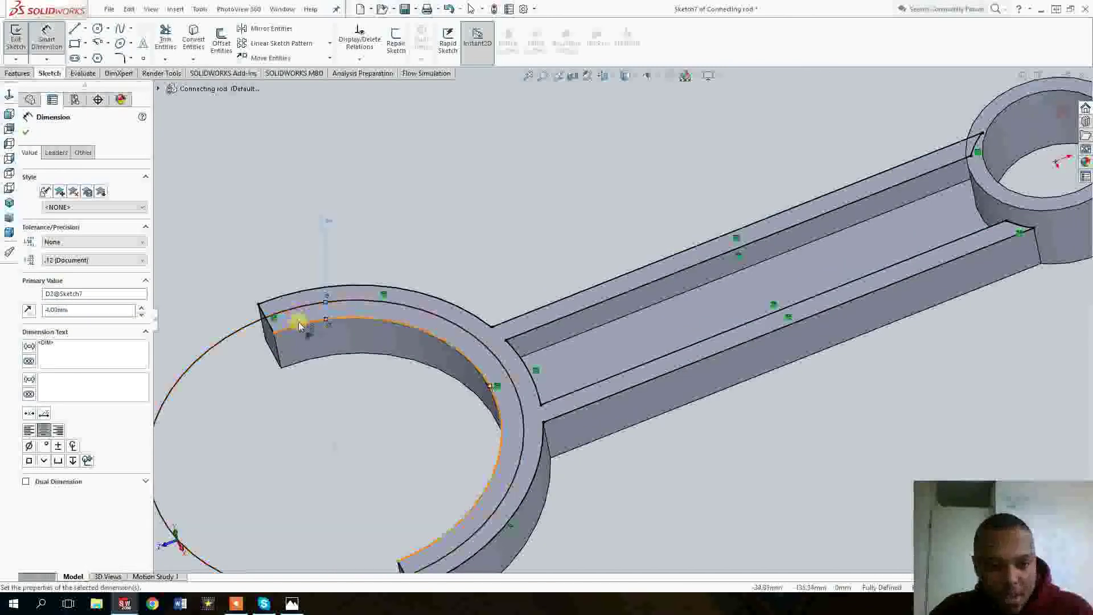
- Extrude the inner band between the circle and the big end's inner arc as a blind 2.5 mm boss, merged with the body
{"action": "left_click", "coordinate": [28, 71]}
{"action": "left_click", "coordinate": [21, 40]}
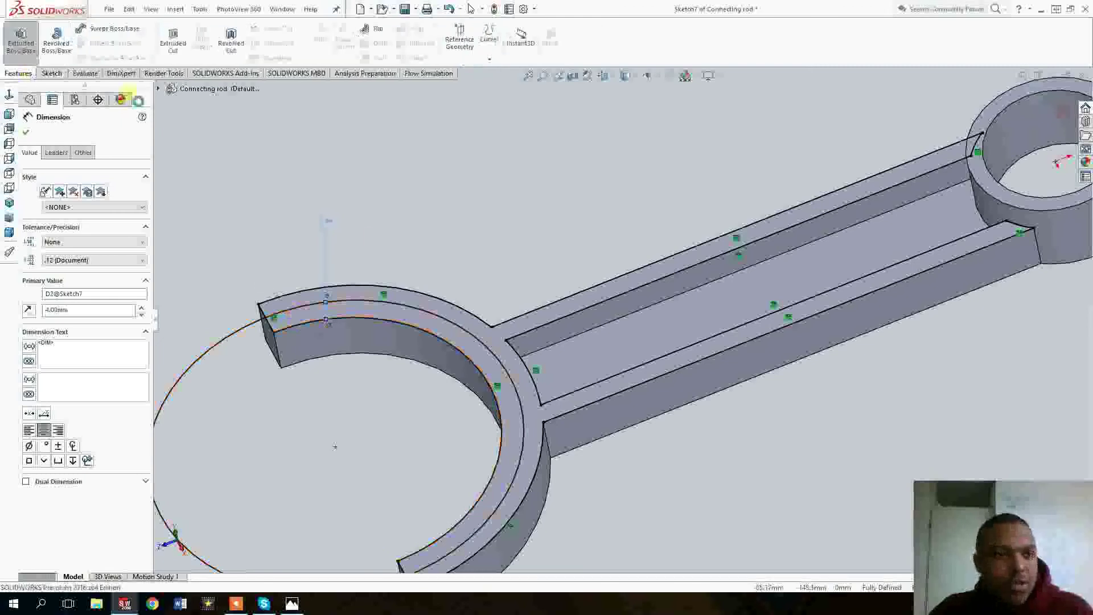
{"action": "left_click", "coordinate": [421, 326]}
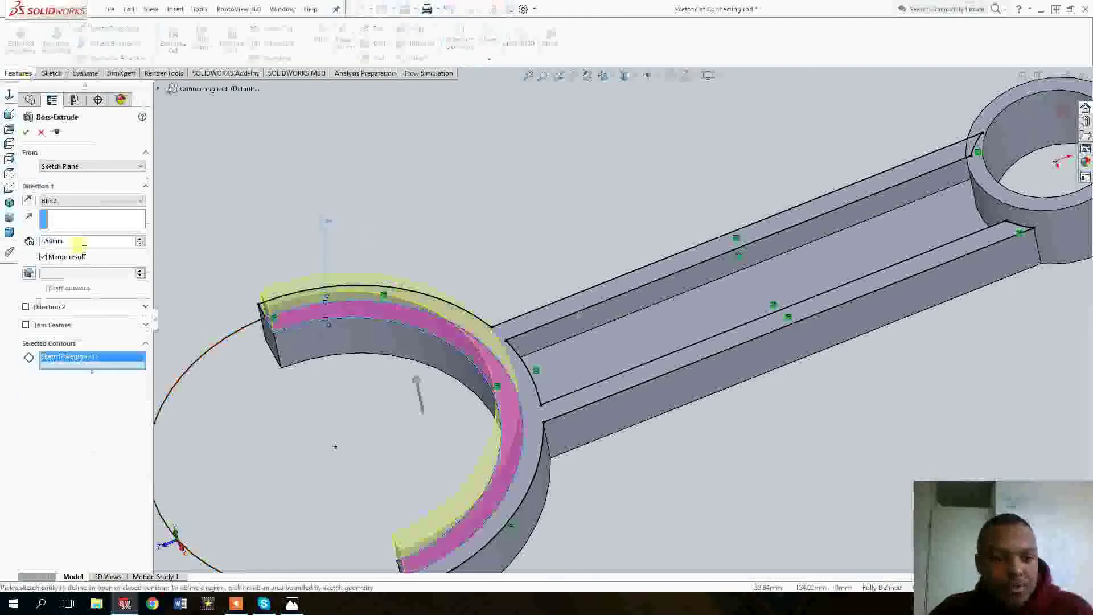
{"action": "type", "text": "2.5"}
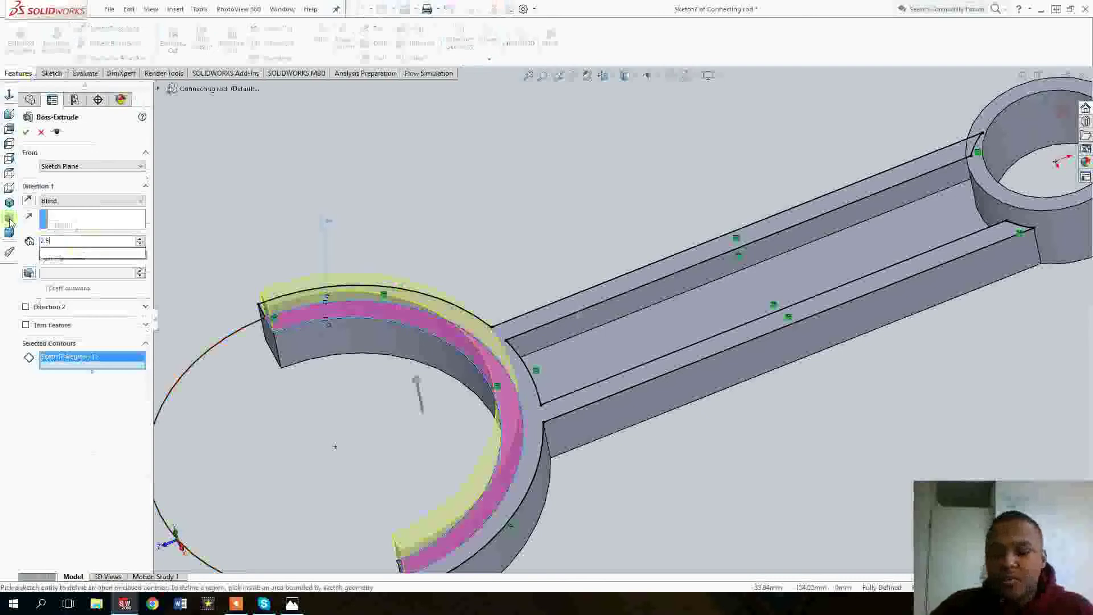
{"action": "key", "text": "Return"}
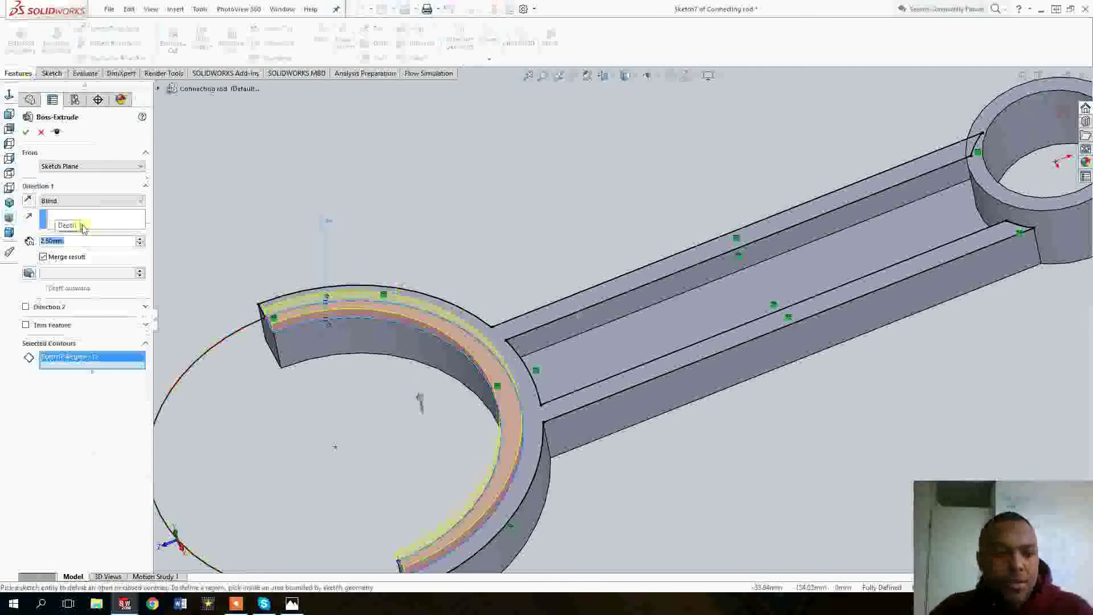
{"action": "left_click", "coordinate": [25, 135]}
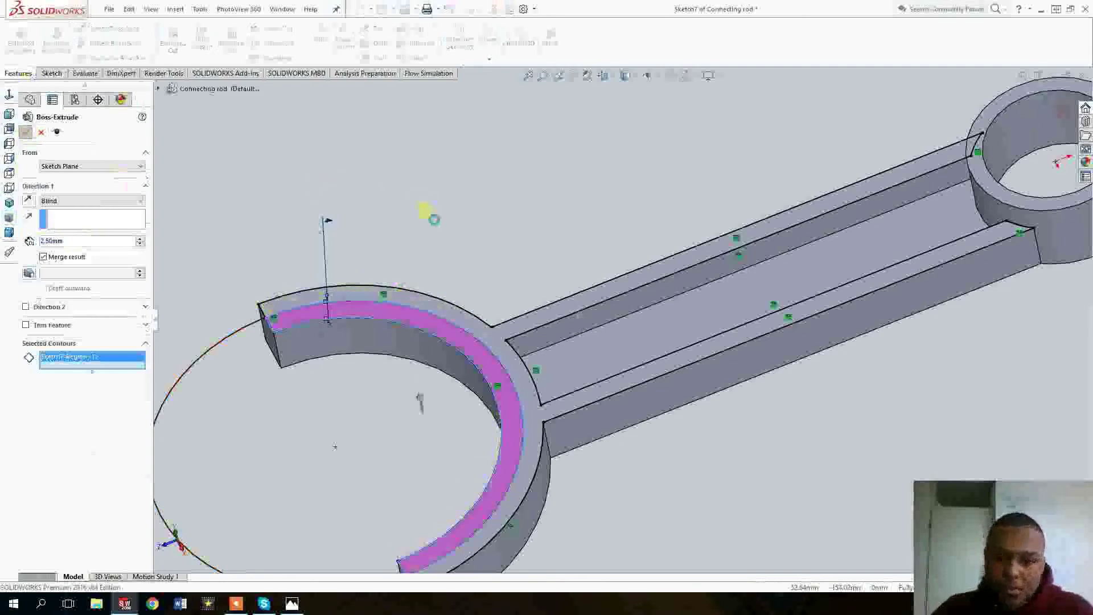
{"action": "middle_click_drag", "start_coordinate": [378, 305], "coordinate": [598, 362]}
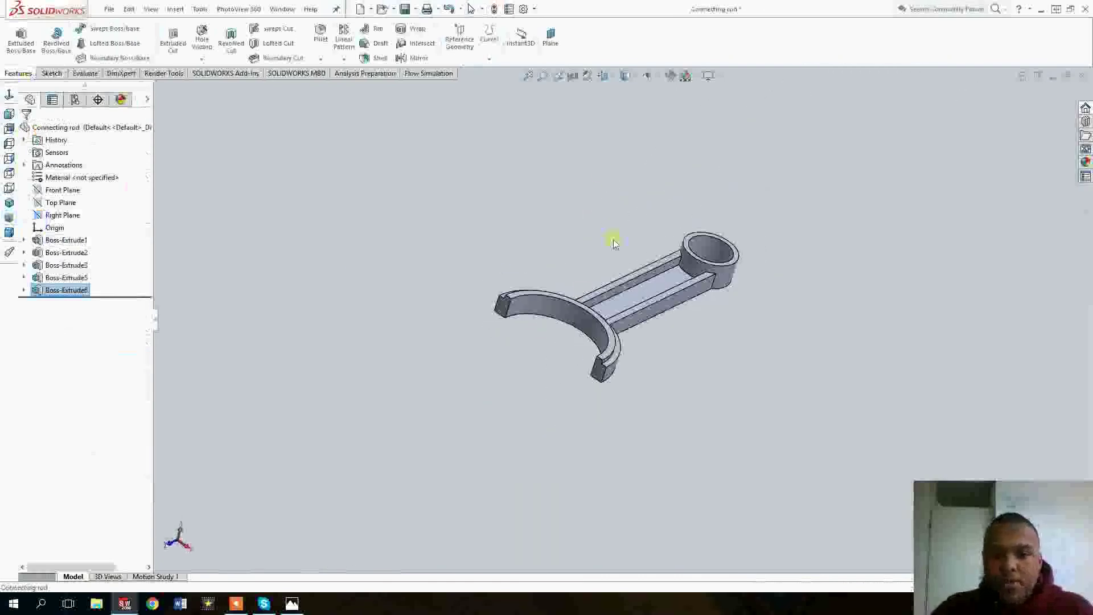
{"action": "middle_click_drag", "start_coordinate": [522, 391], "coordinate": [603, 318]}
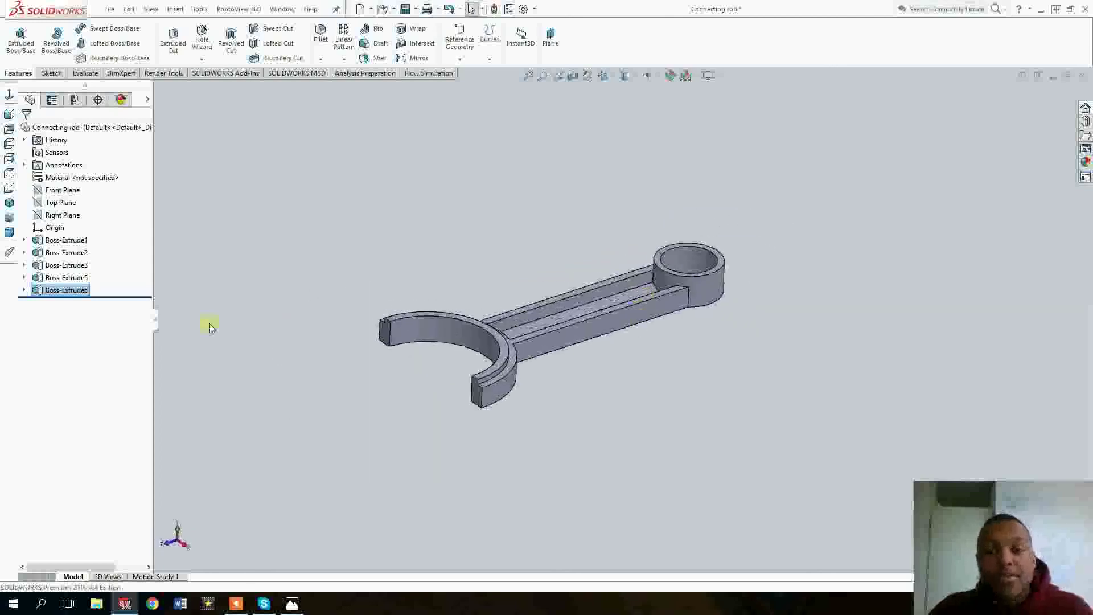